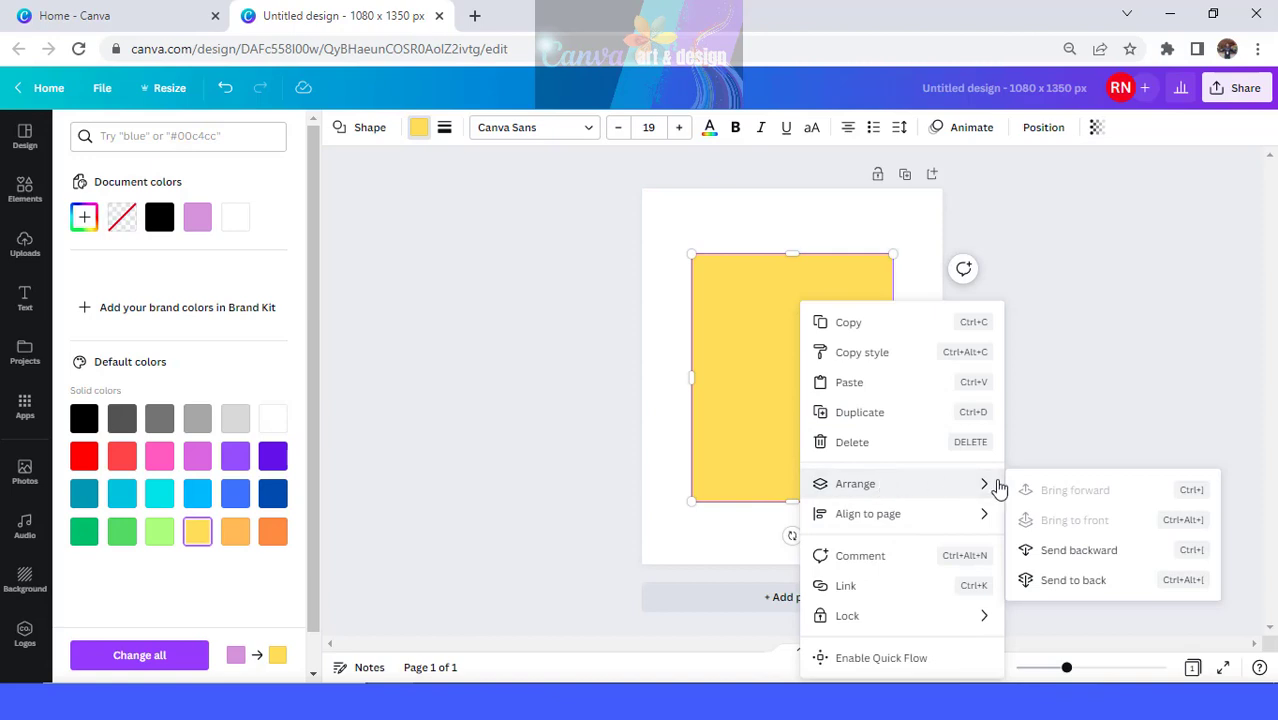
Step: Send the yellow rectangle to the back and recolor the egg white
{"action": "left_click", "coordinate": [1088, 580]}
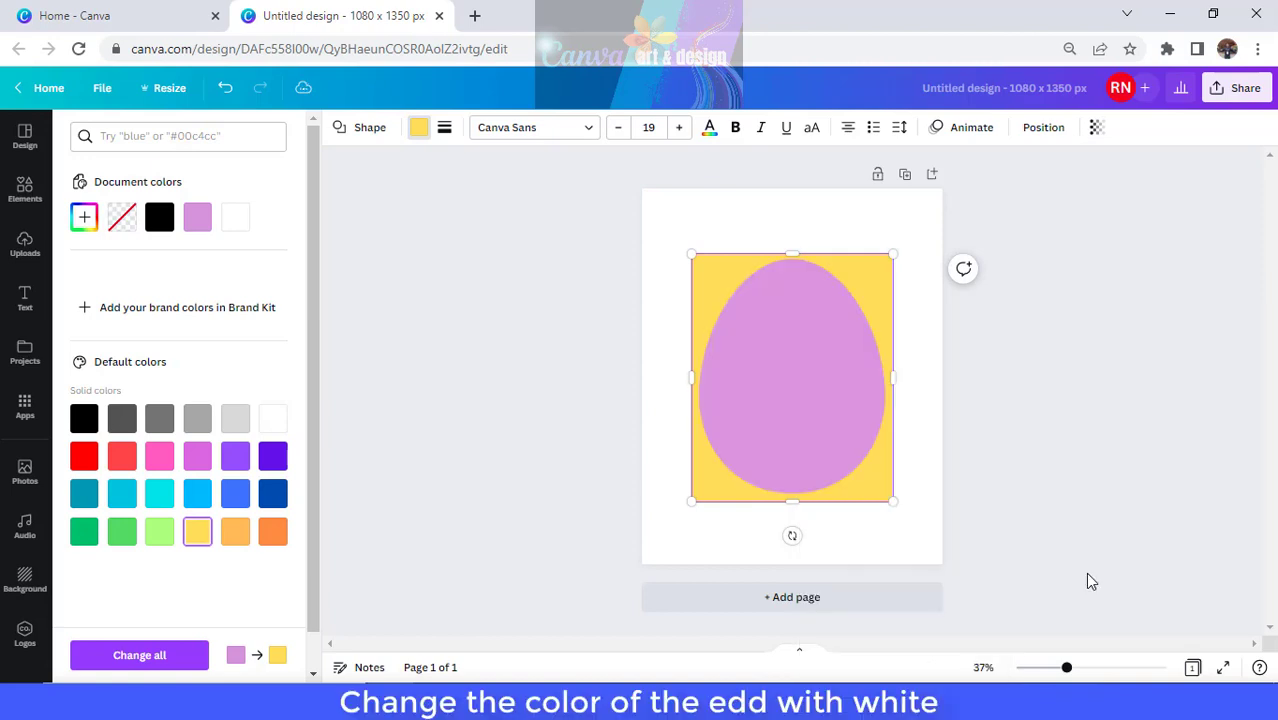
{"action": "left_click", "coordinate": [829, 414]}
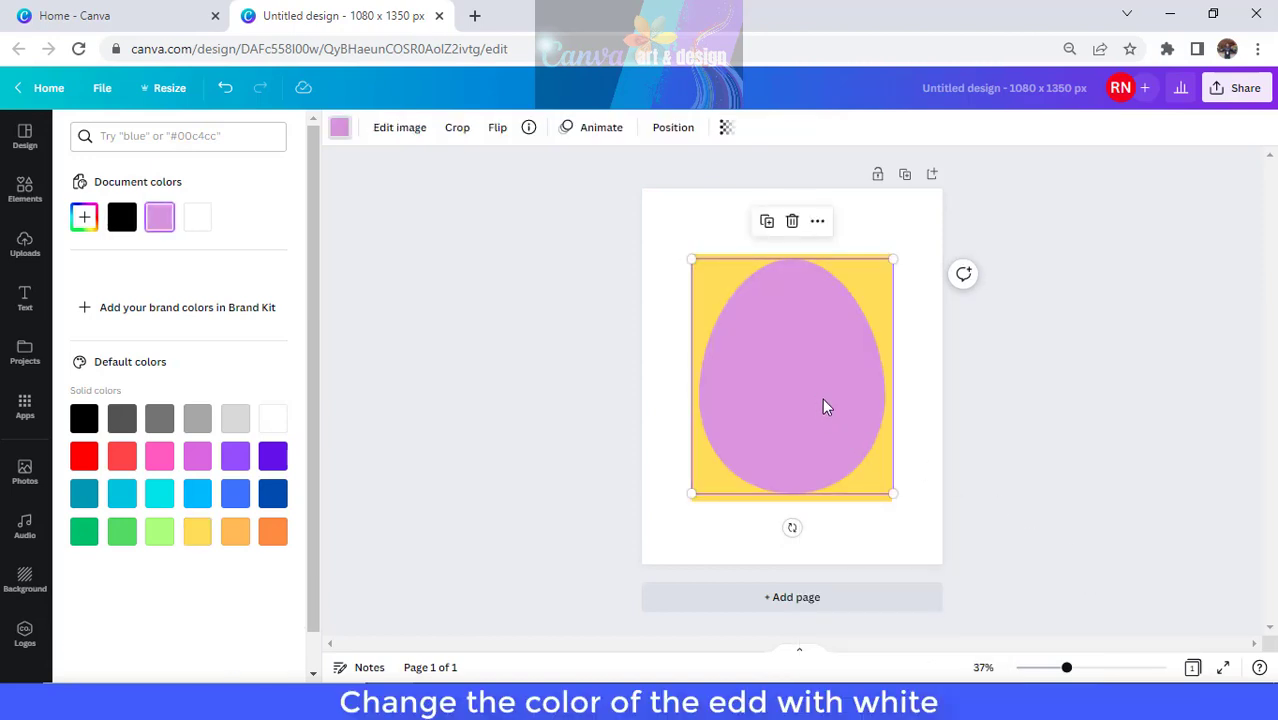
{"action": "left_click", "coordinate": [202, 219]}
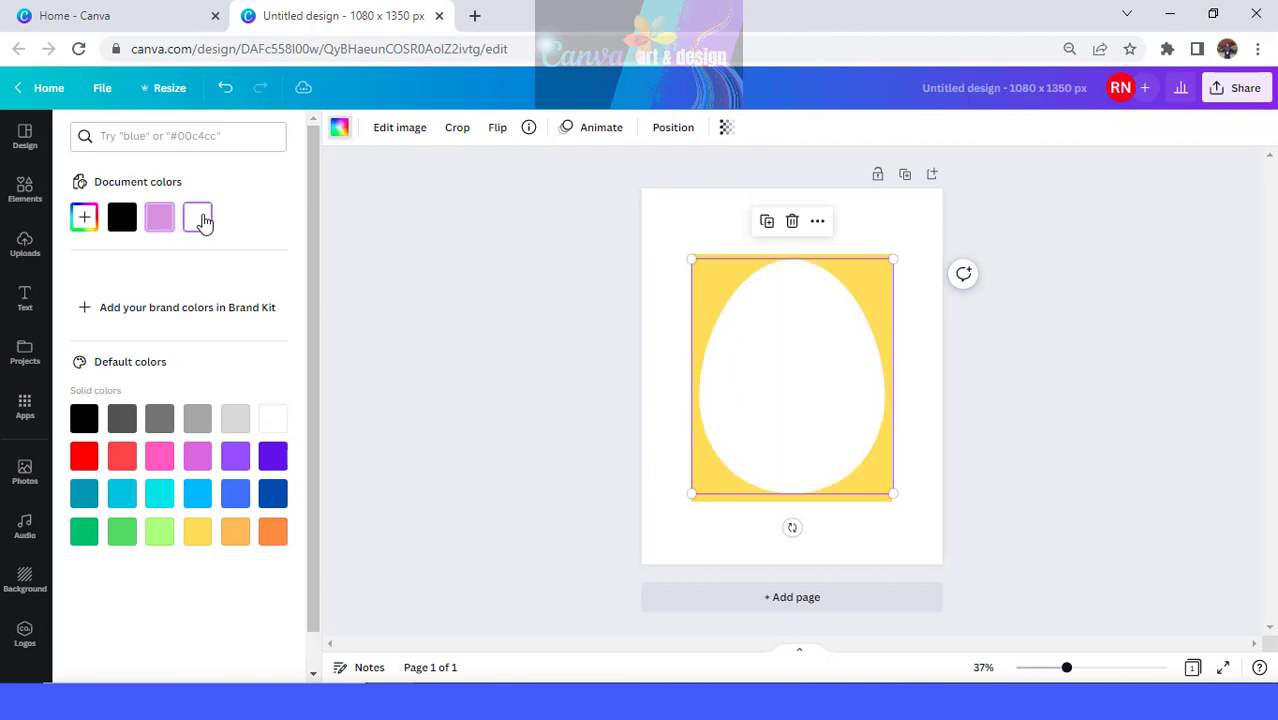
Step: Download the design as a PNG at size 1 and rename the design "magic egg"
{"action": "left_click", "coordinate": [1240, 92]}
{"action": "left_click", "coordinate": [1113, 455]}
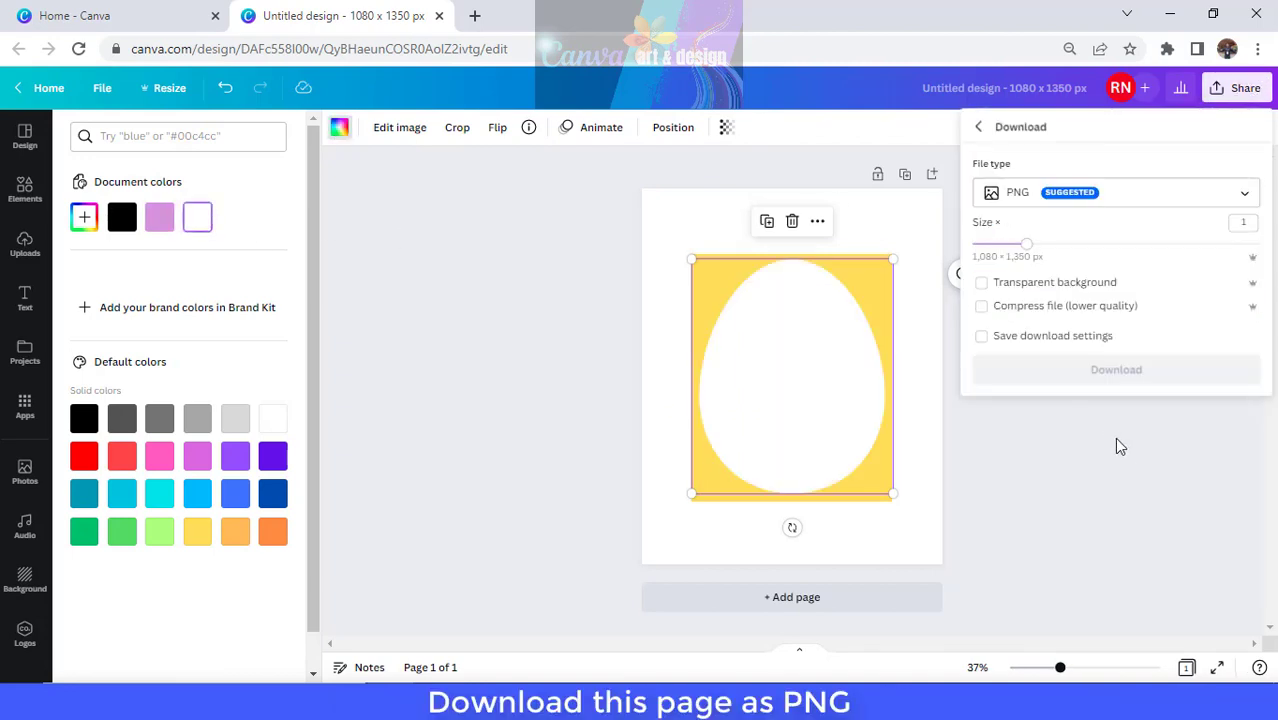
{"action": "left_click", "coordinate": [1181, 375]}
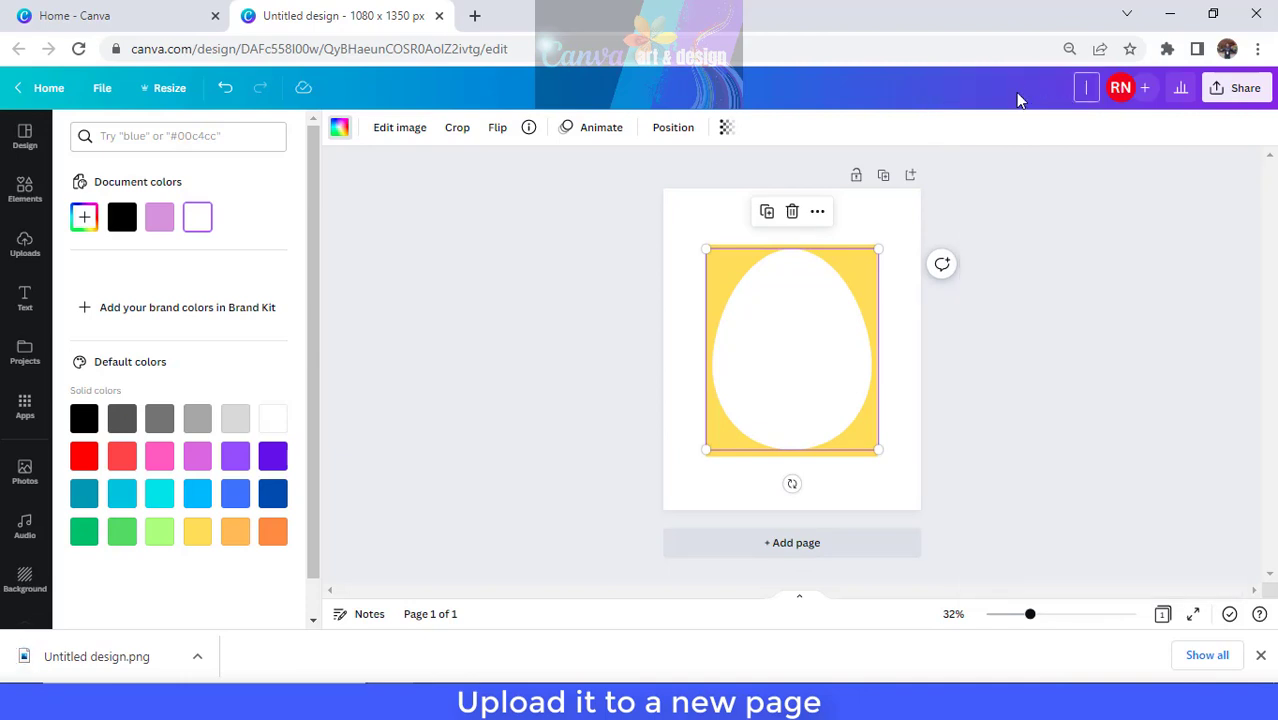
{"action": "type", "text": "magic egg"}
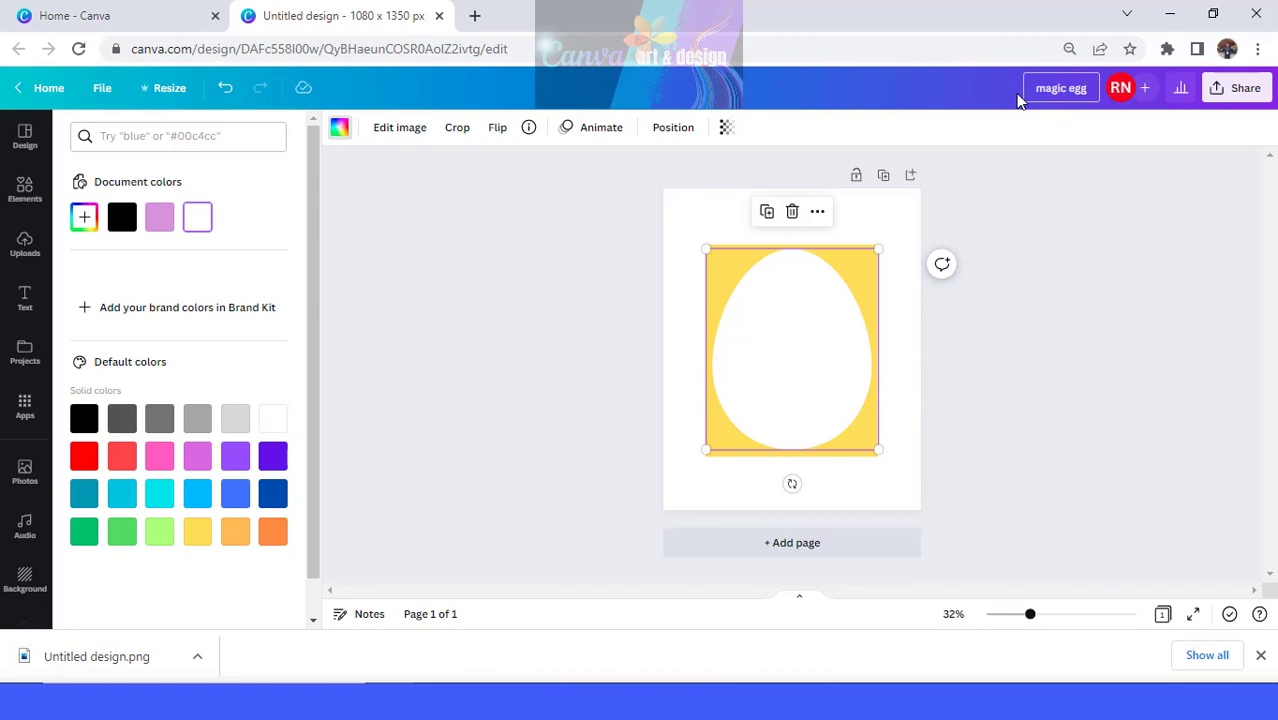
{"action": "key", "text": "Return"}
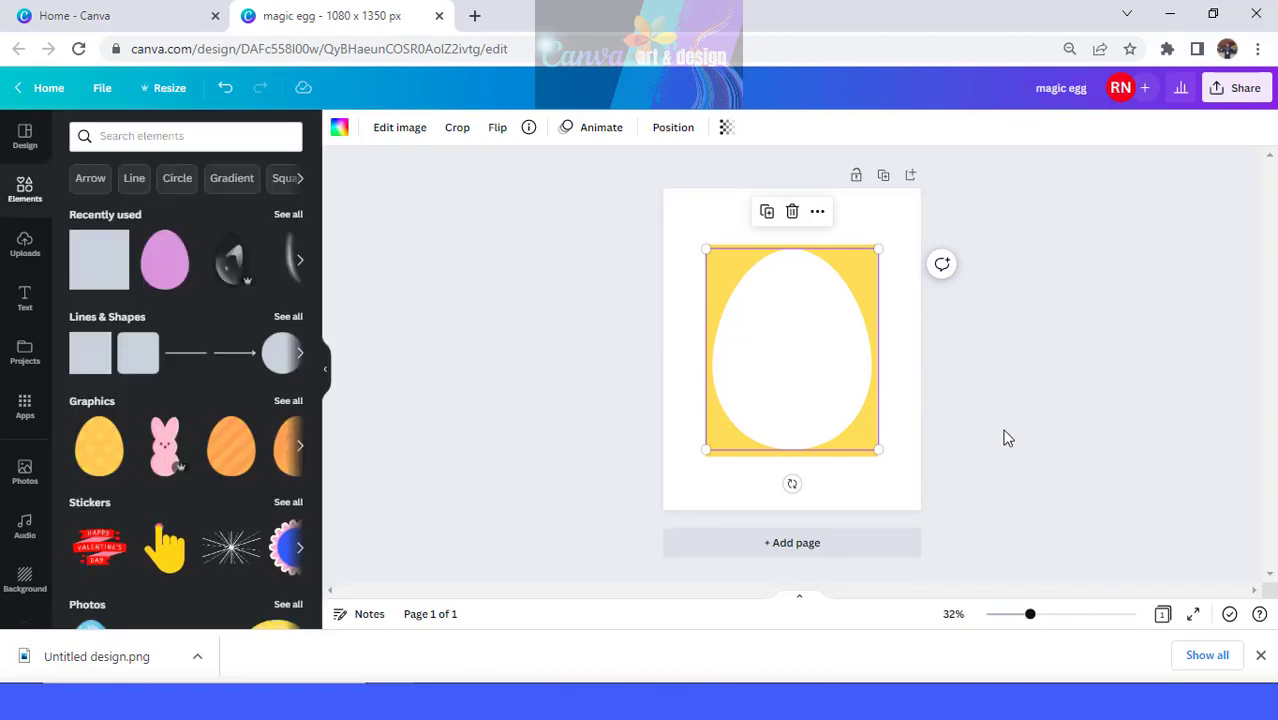
Step: Add a second page and place the downloaded Untitled design.png on it
{"action": "left_click", "coordinate": [866, 553]}
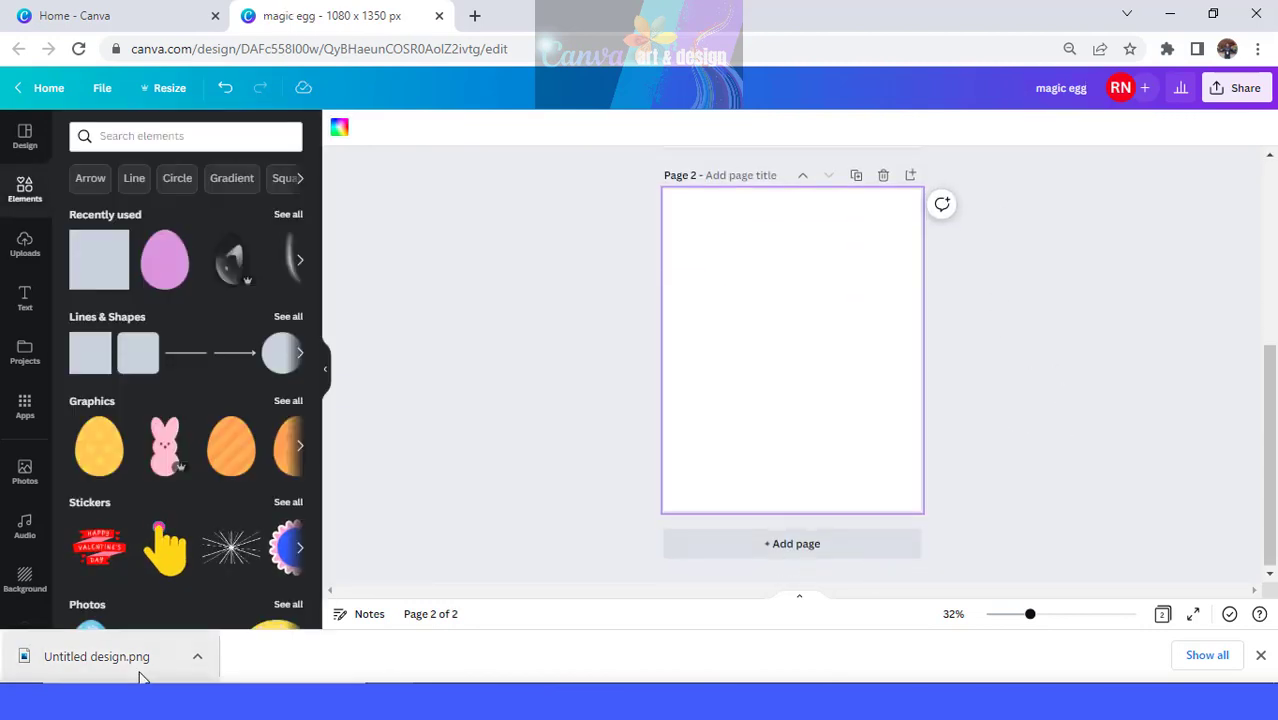
{"action": "left_click_drag", "start_coordinate": [140, 674], "coordinate": [799, 346]}
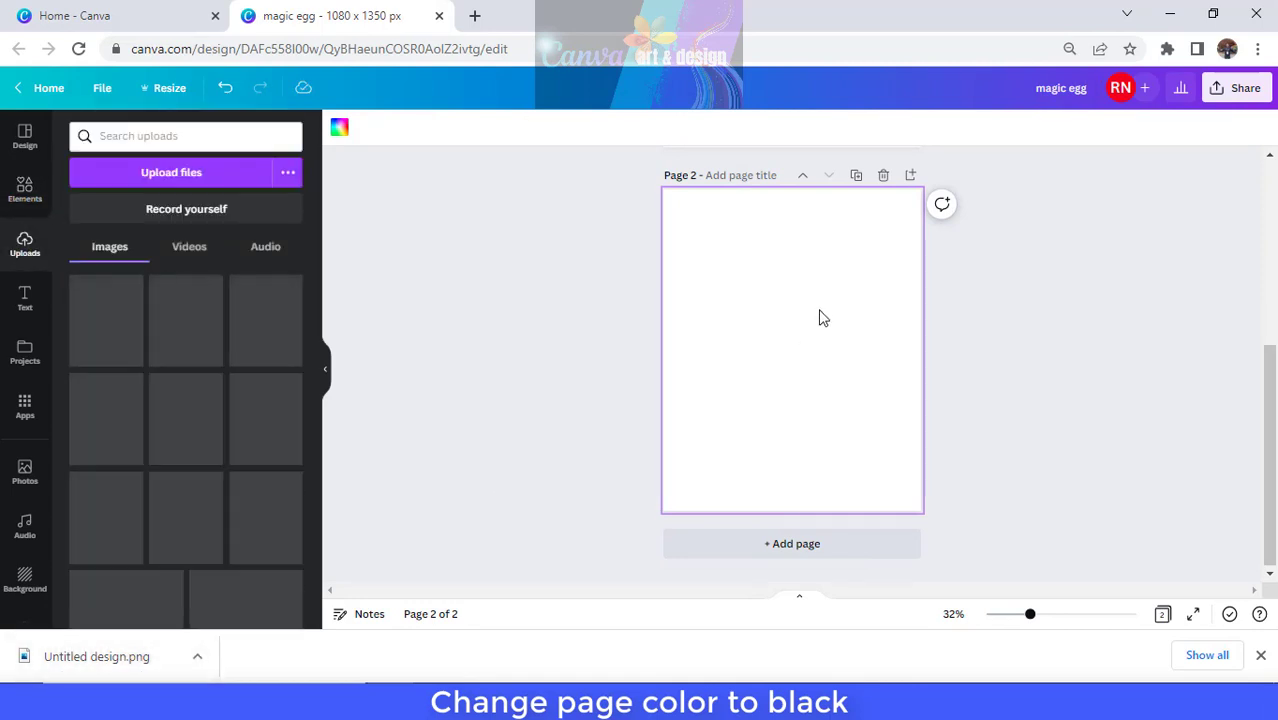
Step: Set the background color of page 2 to black
{"action": "left_click", "coordinate": [685, 214]}
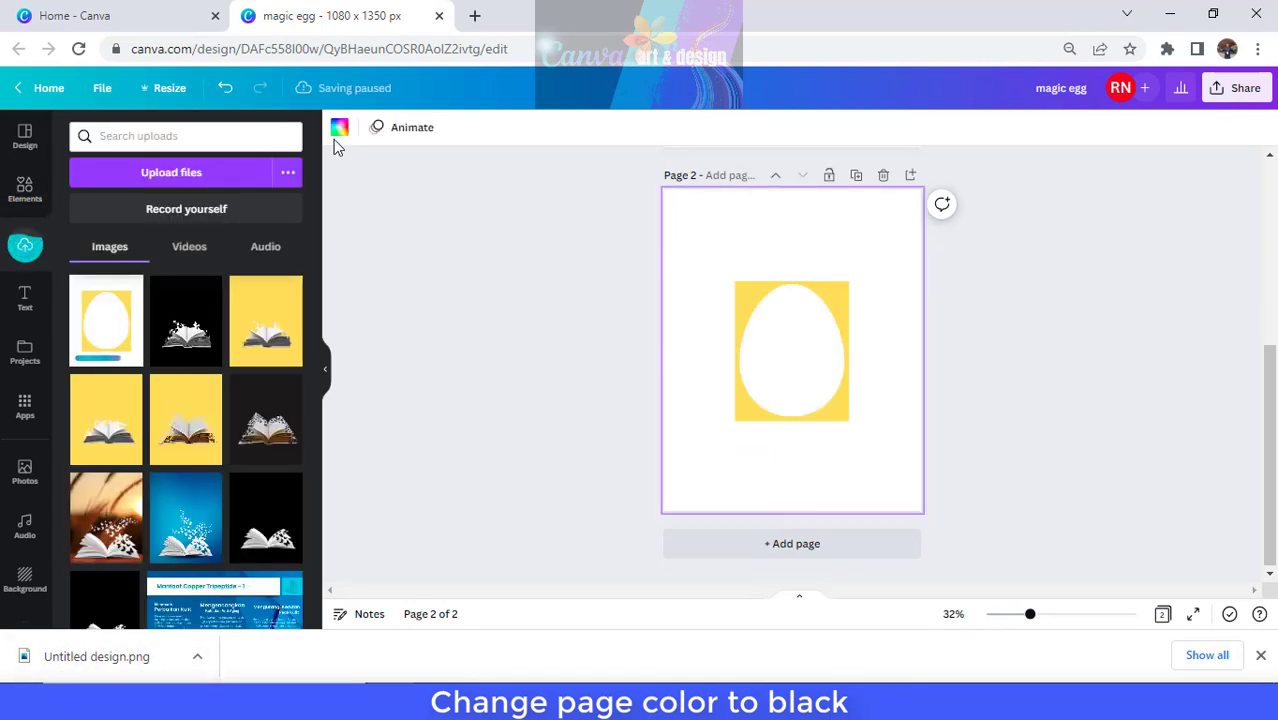
{"action": "left_click", "coordinate": [337, 131]}
{"action": "left_click", "coordinate": [122, 217]}
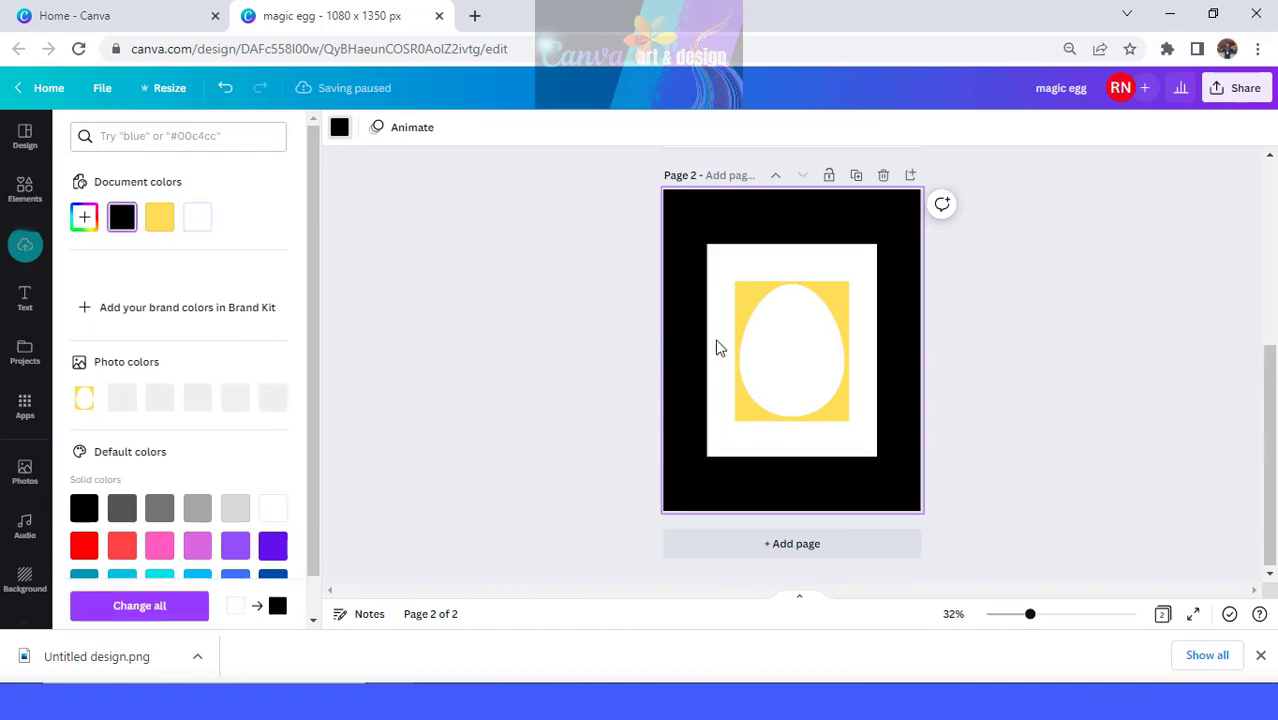
Step: Remove the white areas from the egg image on page 2 with BG Remover and apply the result
{"action": "left_click", "coordinate": [753, 343]}
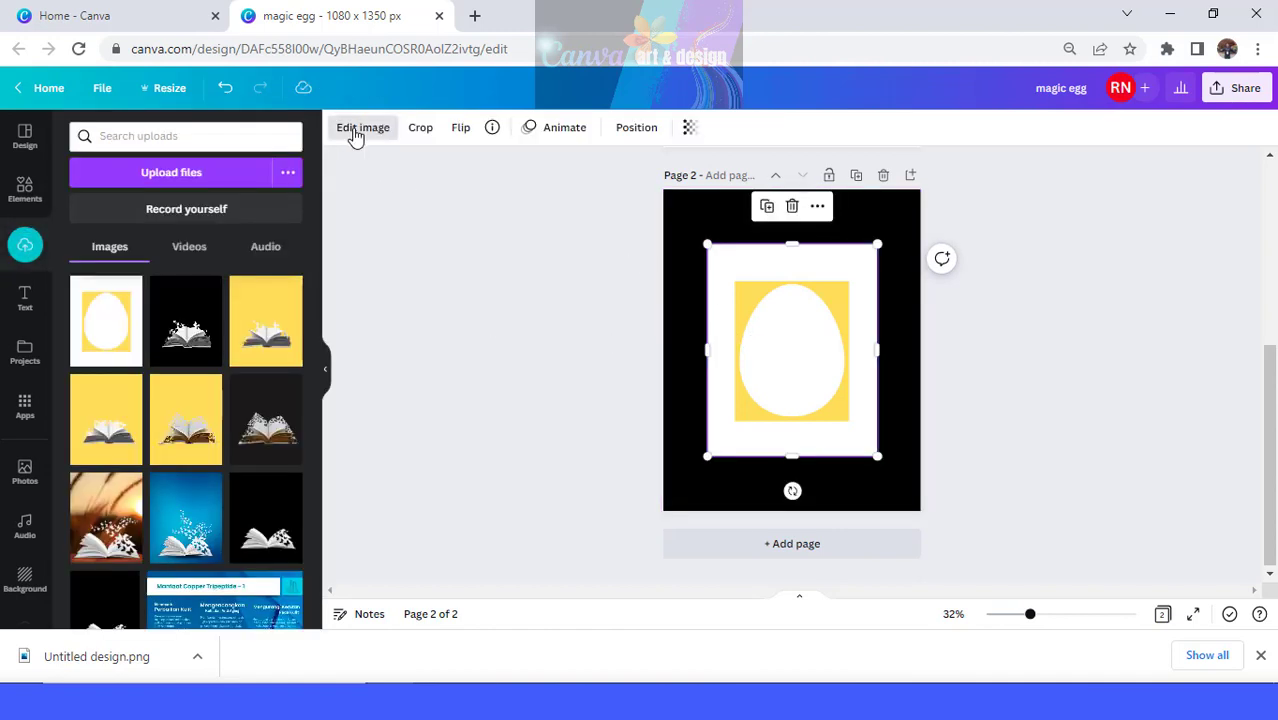
{"action": "left_click", "coordinate": [355, 132]}
{"action": "left_click", "coordinate": [203, 265]}
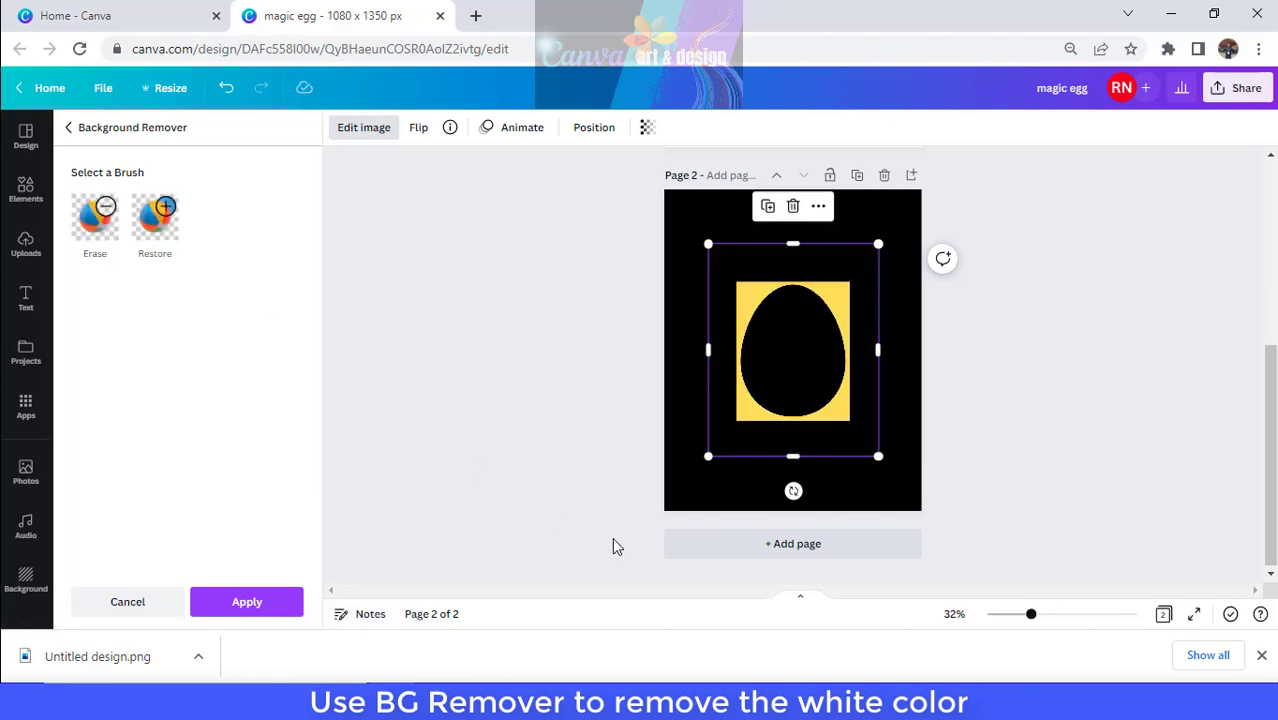
{"action": "left_click", "coordinate": [277, 602]}
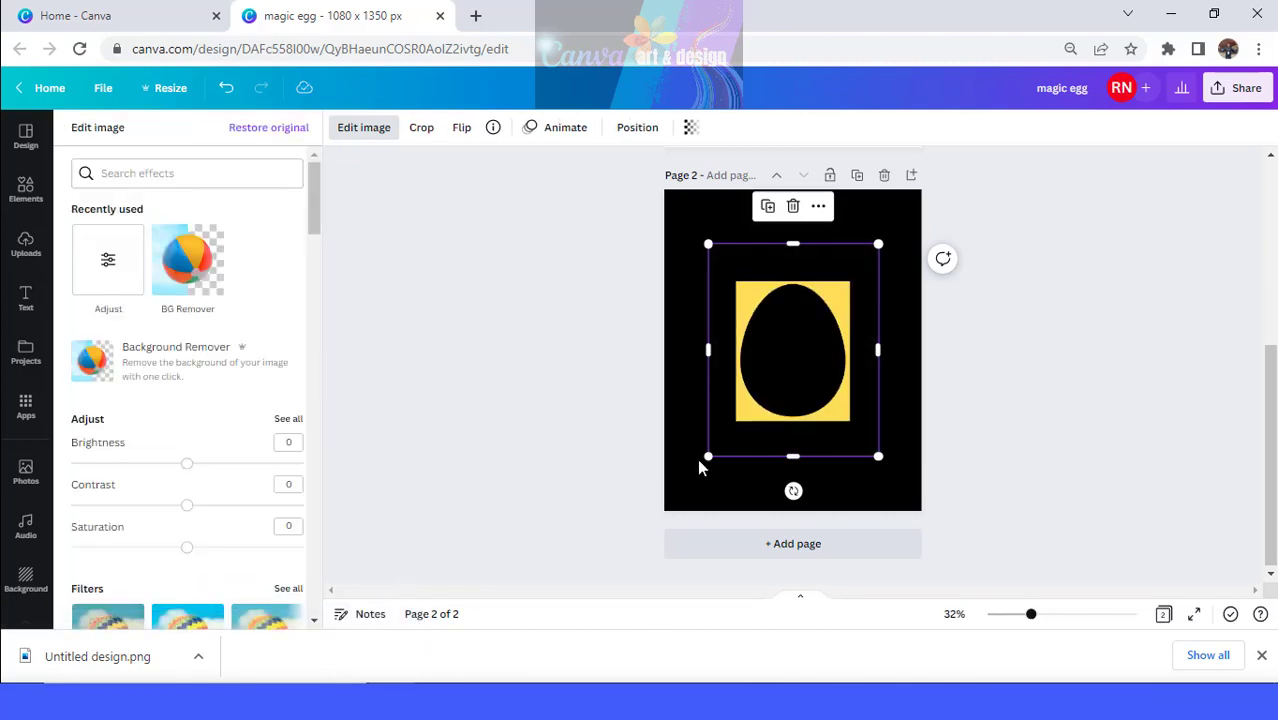
Step: Enlarge the egg frame image to fill page 2, and crop its upper edge to just above the yellow square
{"action": "left_click_drag", "start_coordinate": [706, 457], "coordinate": [665, 511]}
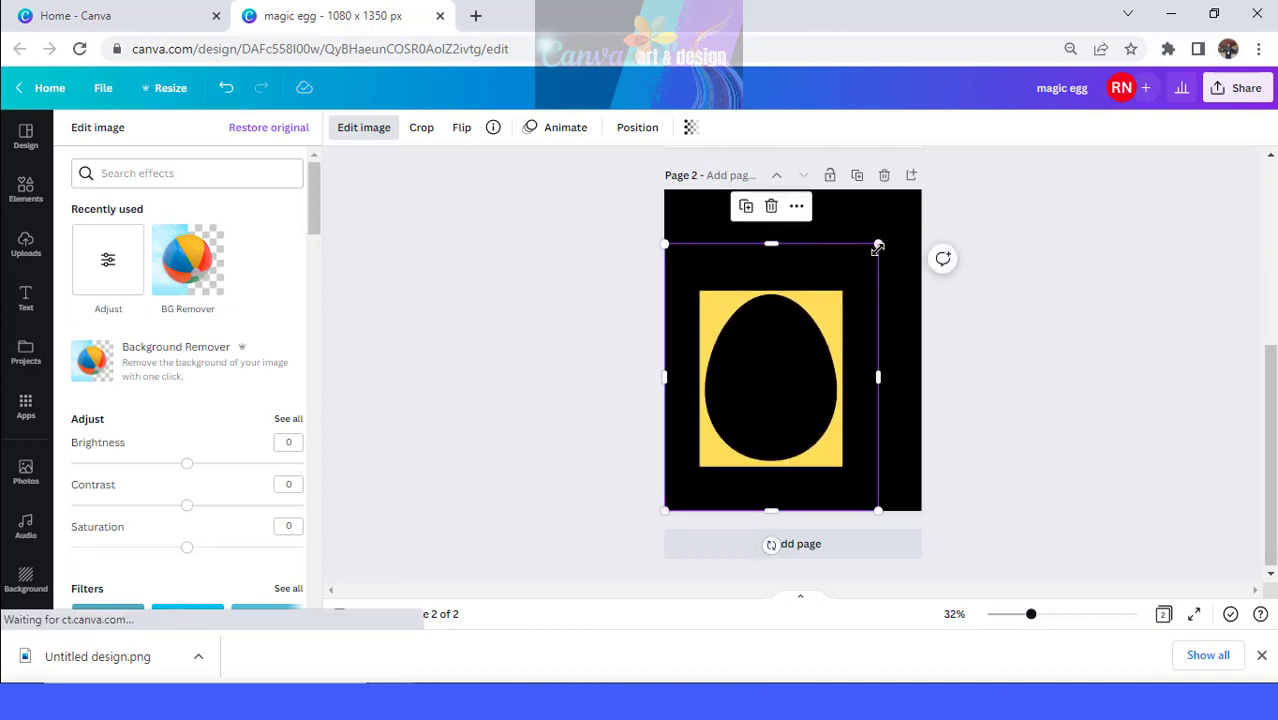
{"action": "left_click_drag", "start_coordinate": [877, 244], "coordinate": [921, 190]}
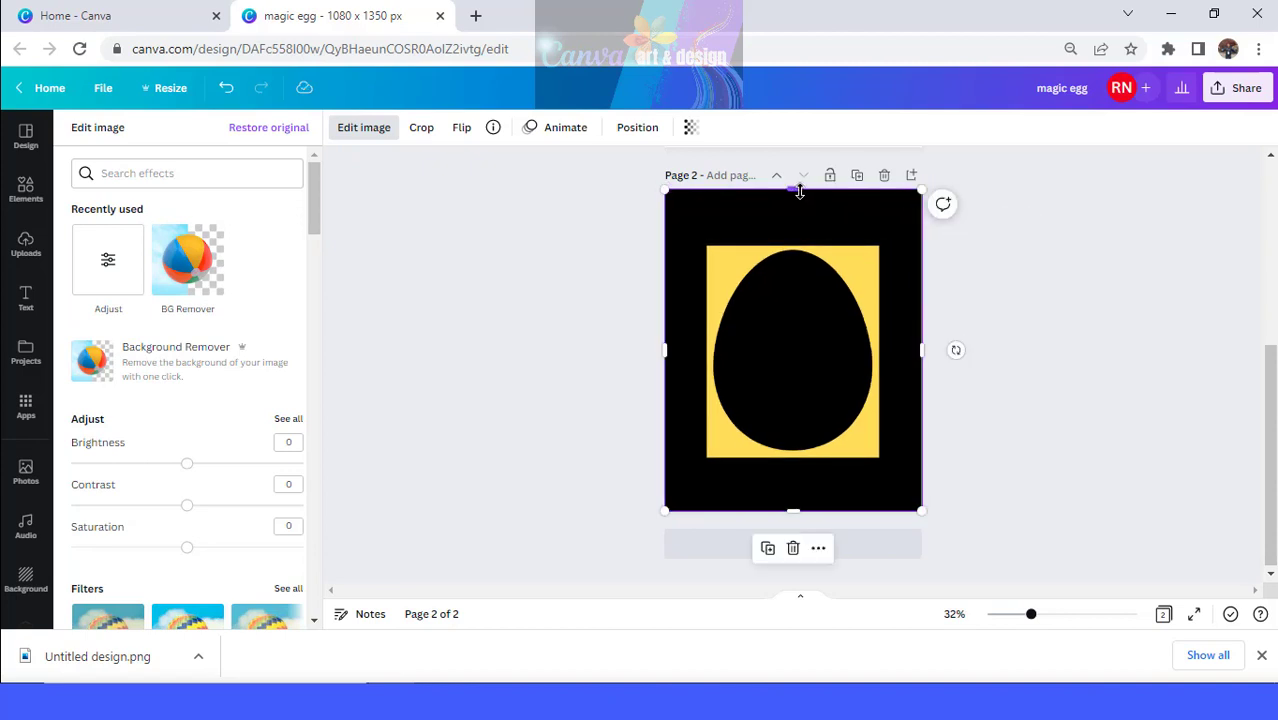
{"action": "left_click_drag", "start_coordinate": [799, 191], "coordinate": [801, 238]}
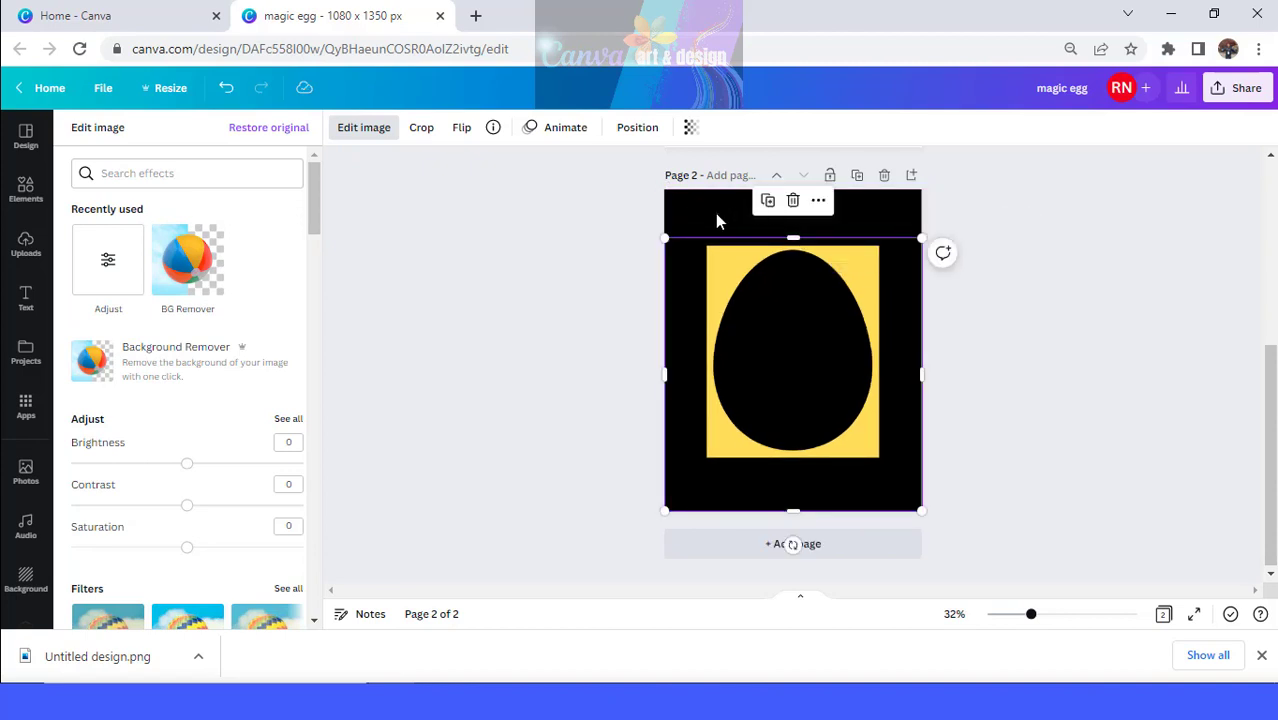
Step: Set the background color of page 2 to white
{"action": "left_click", "coordinate": [716, 214]}
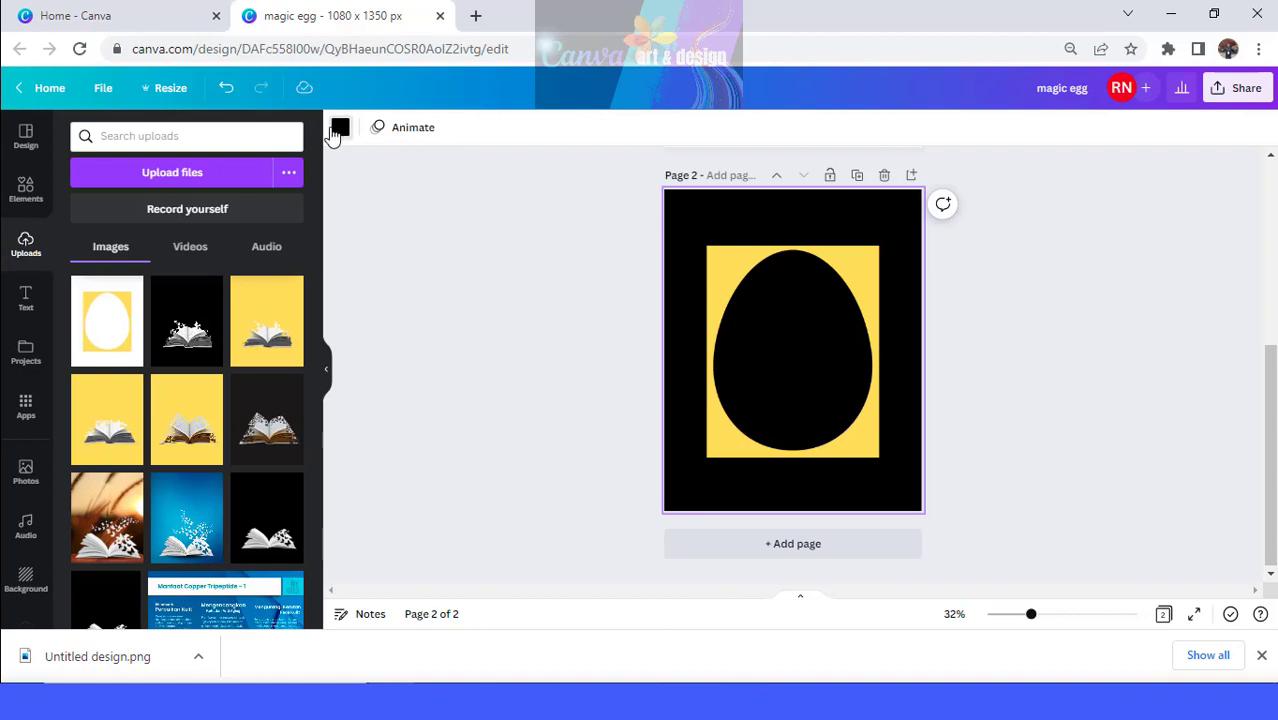
{"action": "left_click", "coordinate": [338, 128]}
{"action": "left_click", "coordinate": [197, 218]}
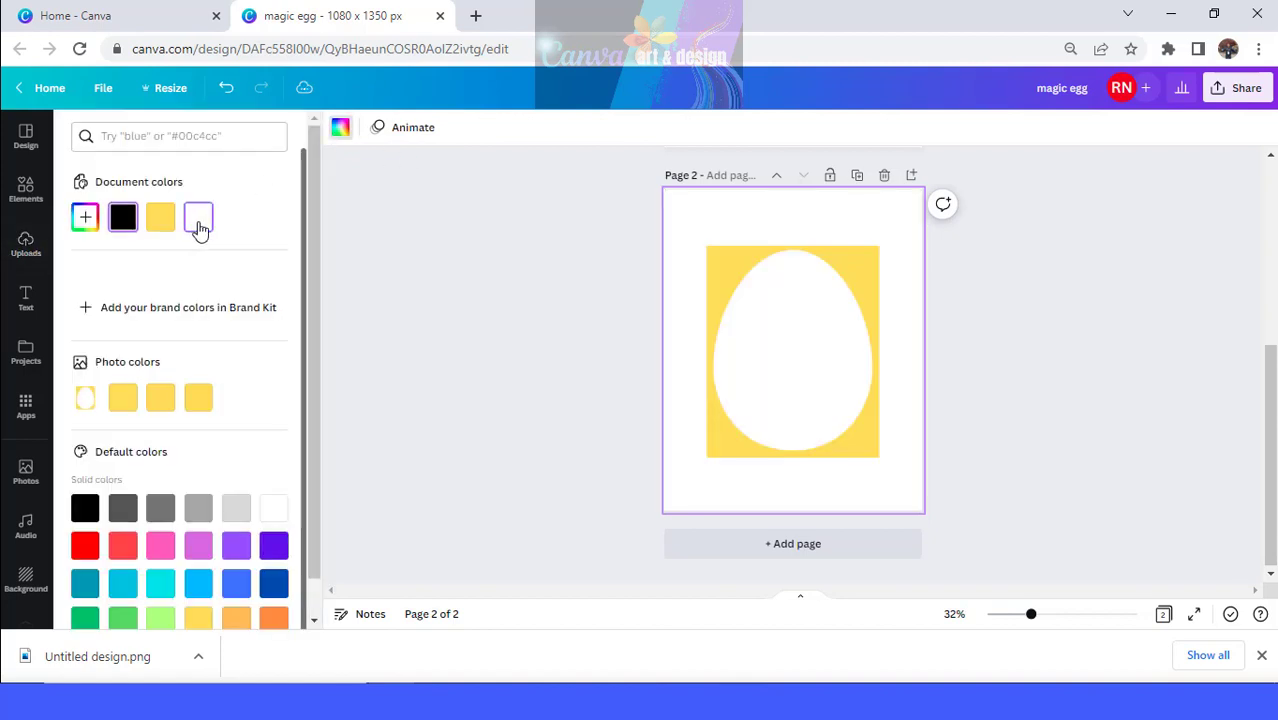
Step: Apply a Glow shadow to the yellow egg frame with size 16, transparency 49 and blur 15
{"action": "left_click", "coordinate": [810, 350]}
{"action": "left_click", "coordinate": [372, 133]}
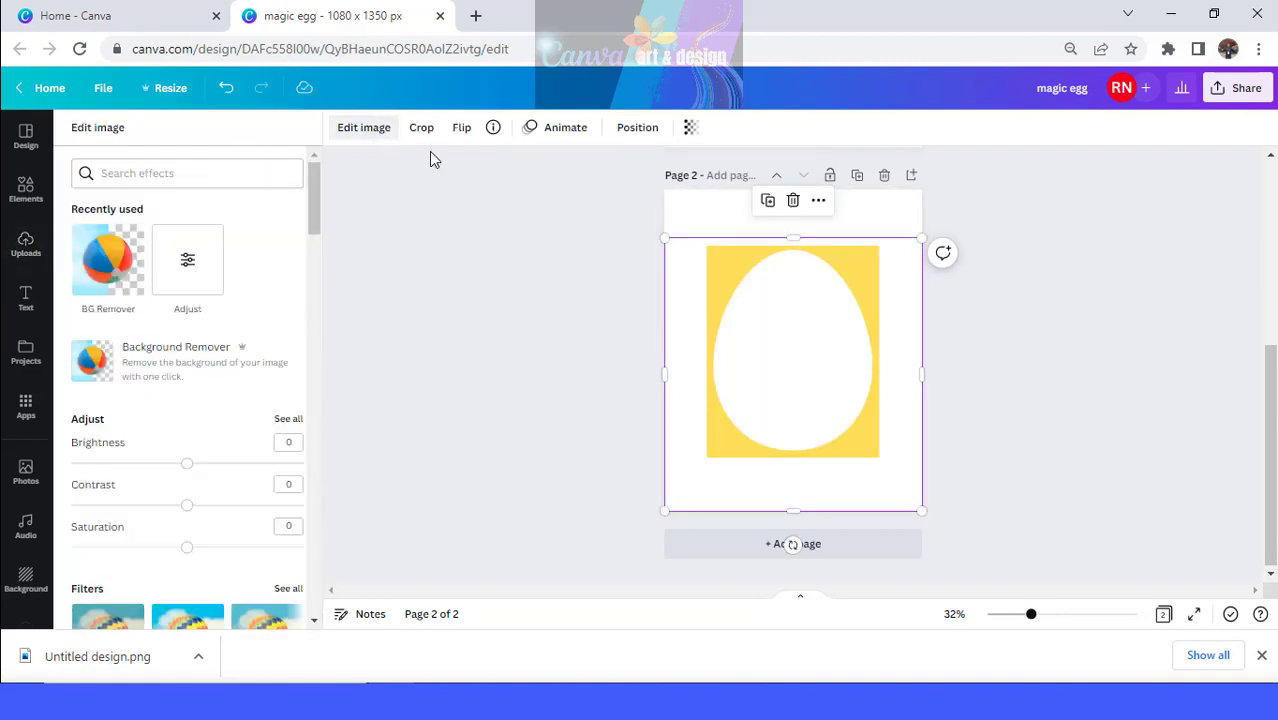
{"action": "scroll", "coordinate": [163, 422], "scroll_direction": "down", "scroll_amount": 4}
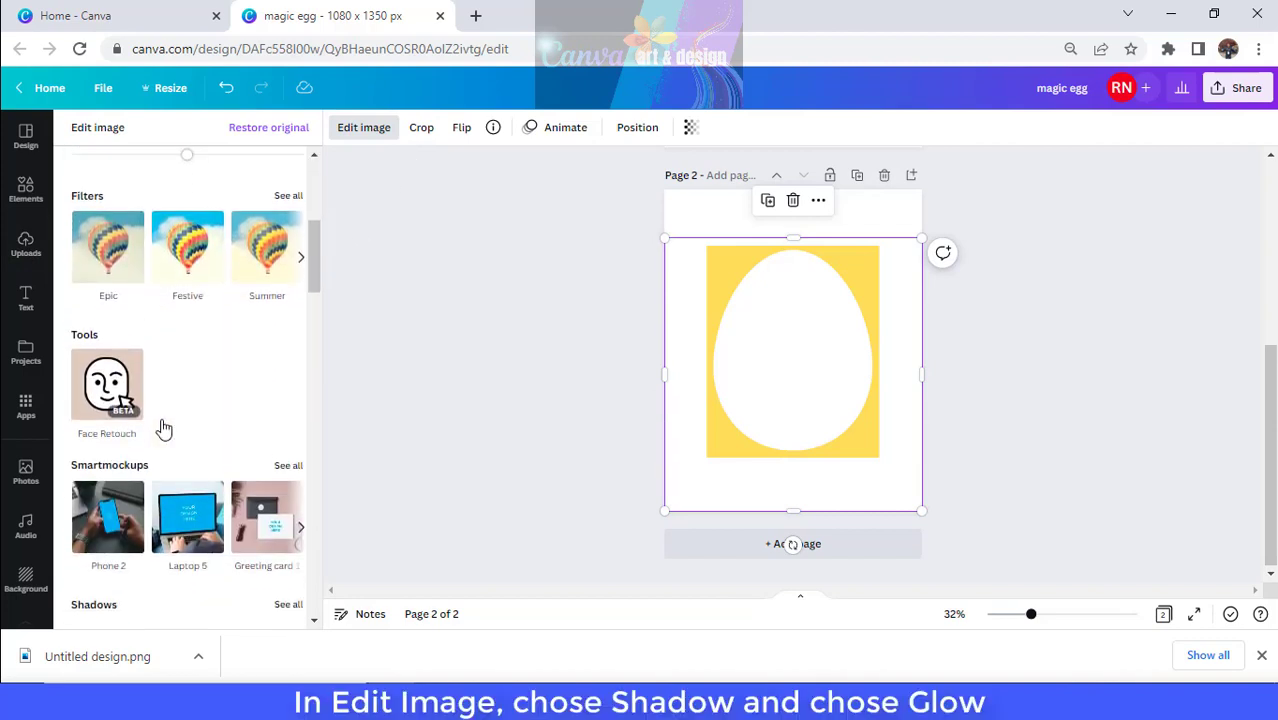
{"action": "scroll", "coordinate": [163, 426], "scroll_direction": "down", "scroll_amount": 3}
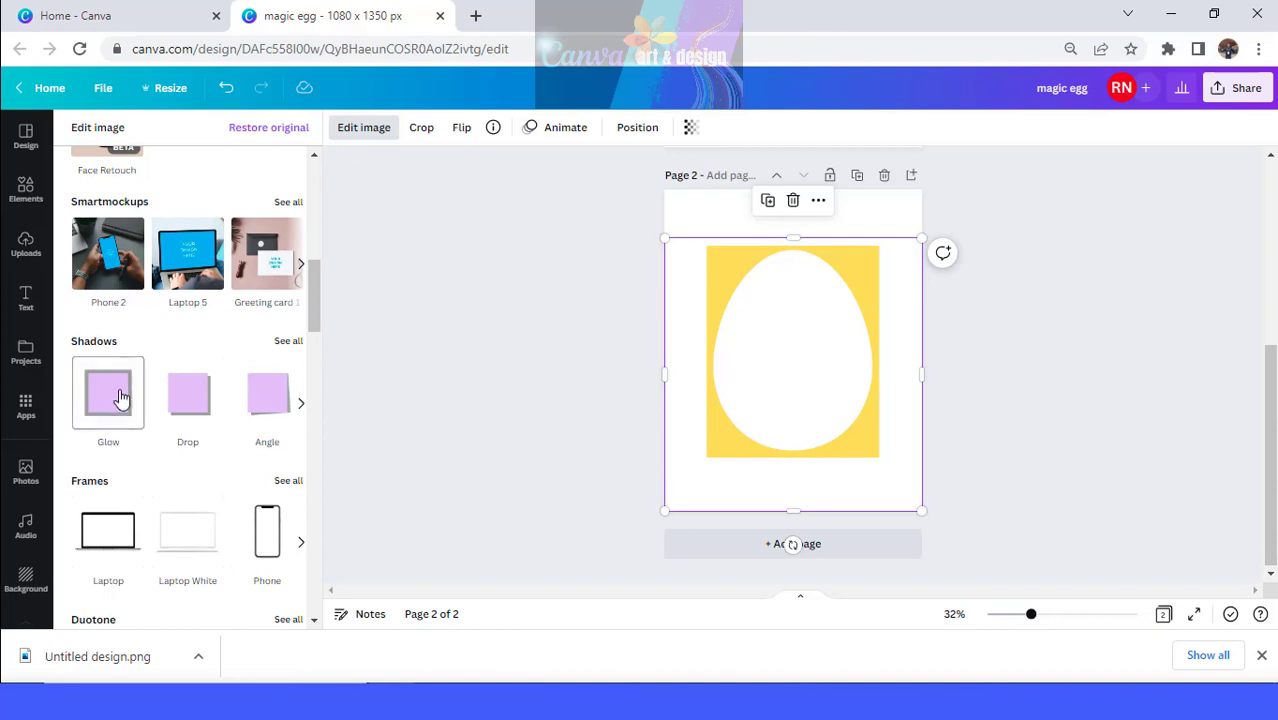
{"action": "left_click", "coordinate": [118, 396]}
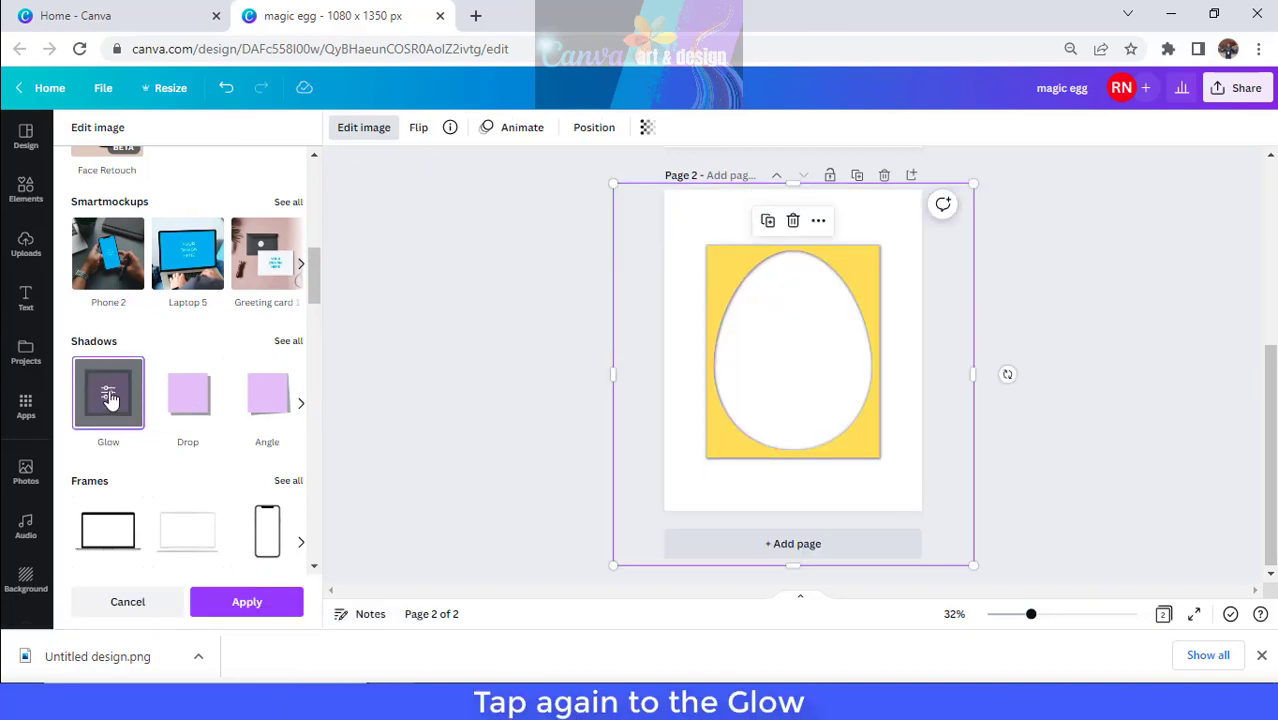
{"action": "left_click", "coordinate": [110, 397]}
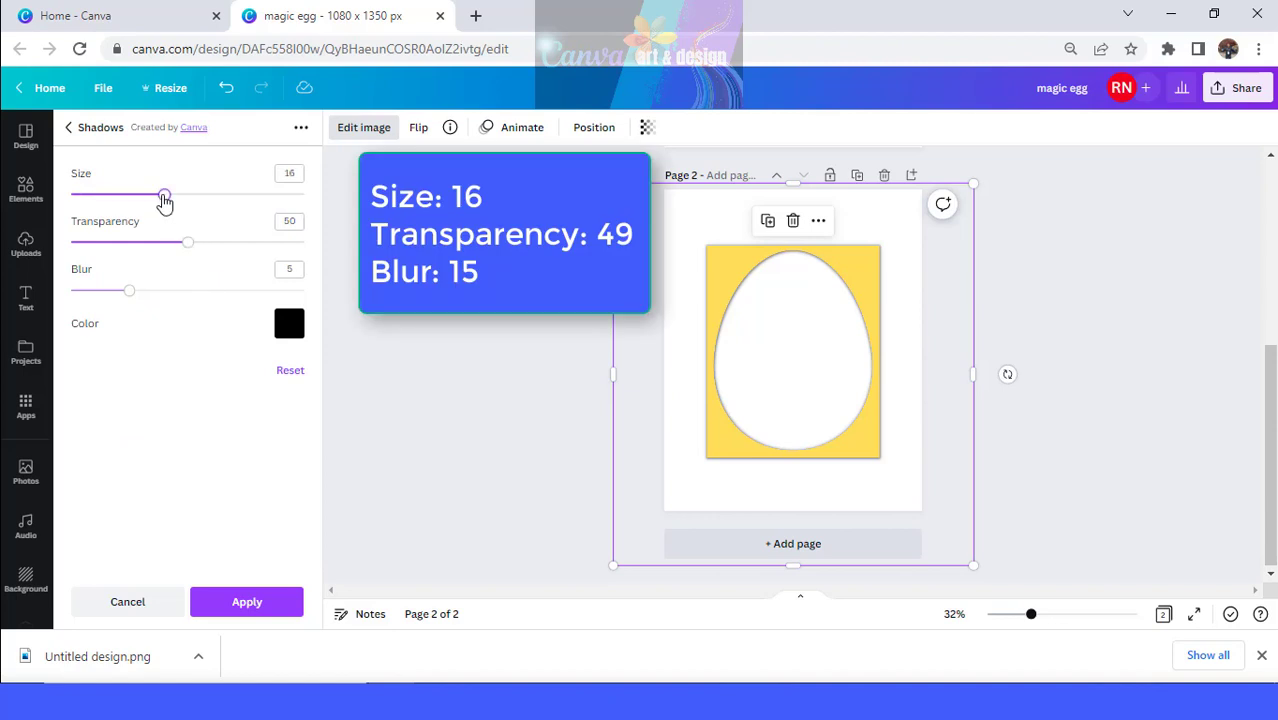
{"action": "left_click", "coordinate": [164, 196]}
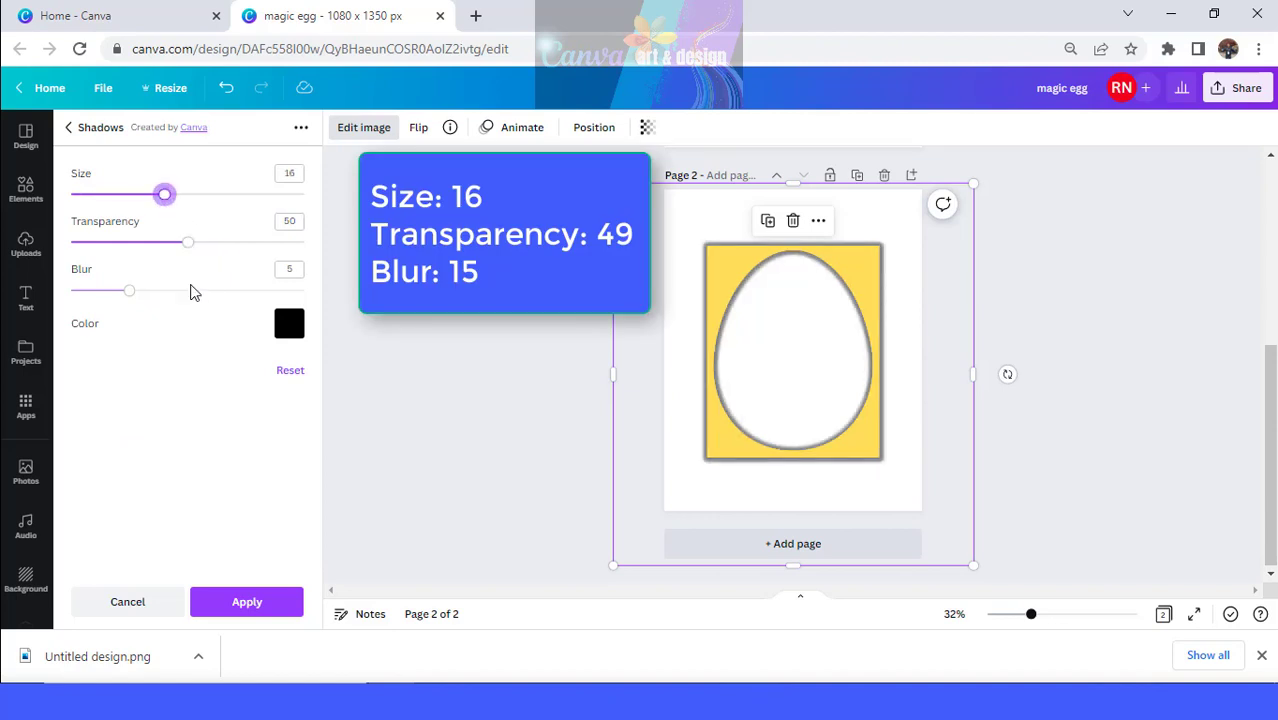
{"action": "left_click", "coordinate": [222, 290]}
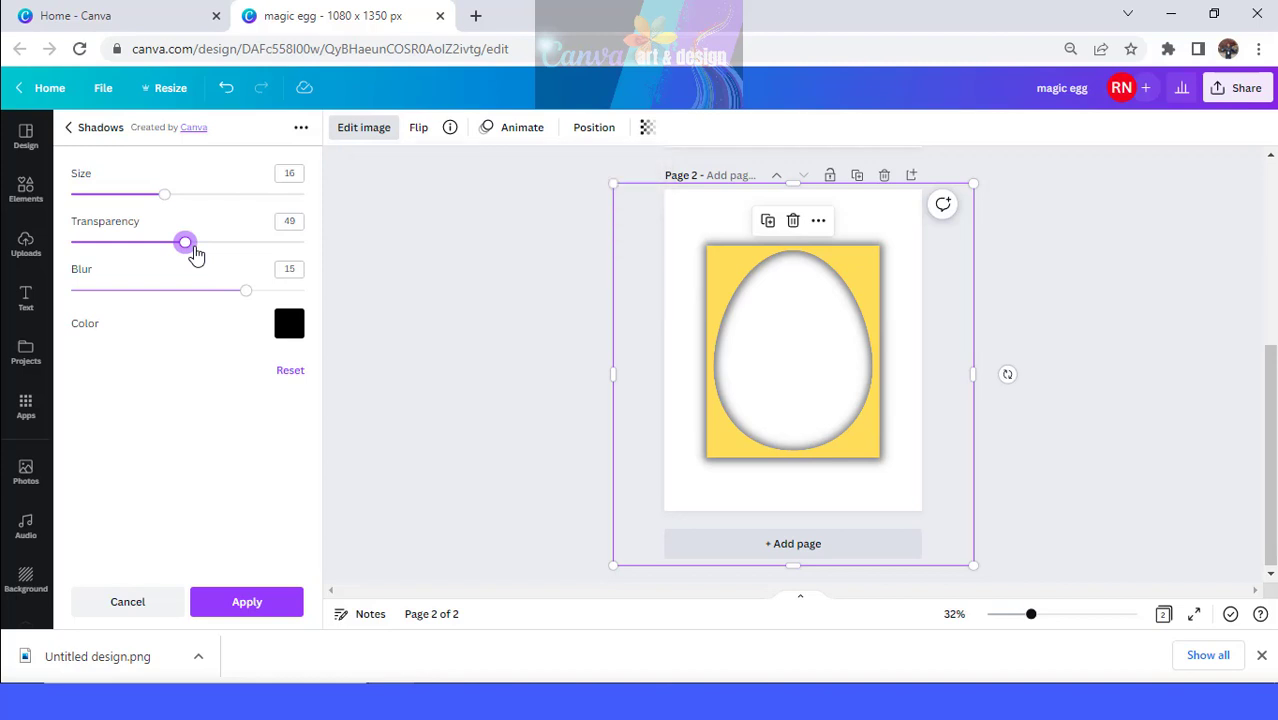
{"action": "left_click", "coordinate": [247, 604]}
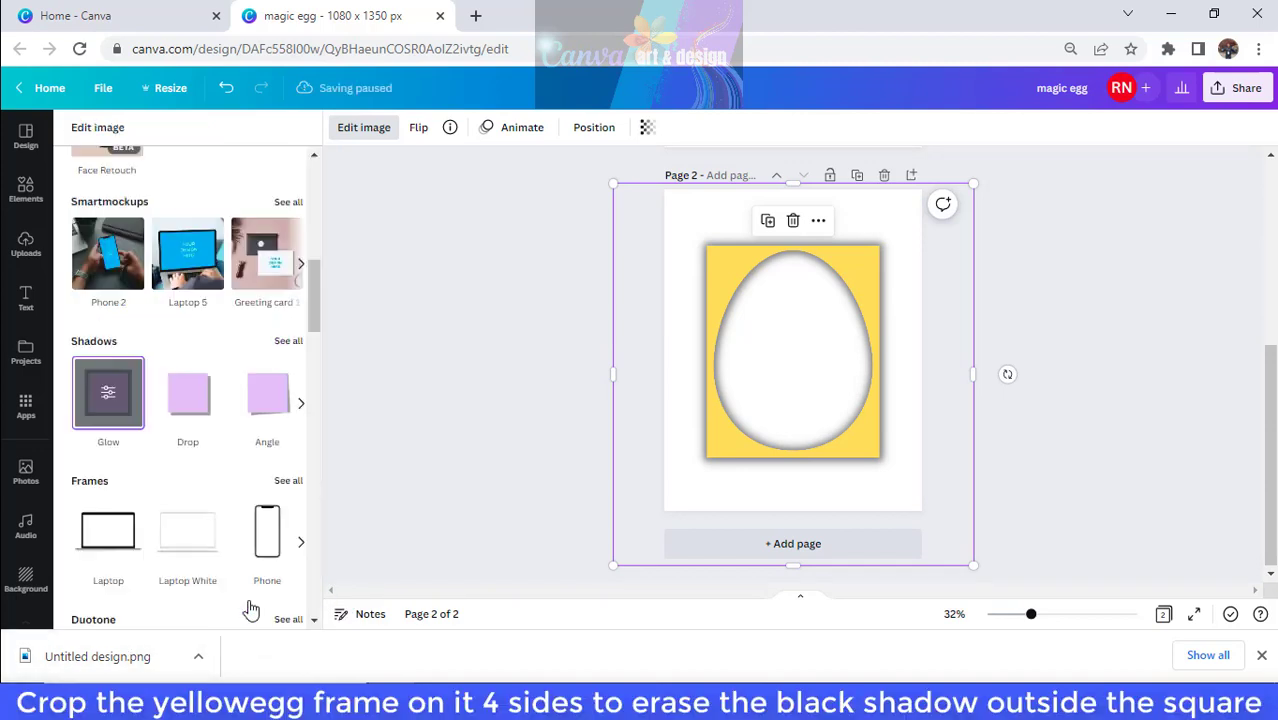
Step: Crop the egg frame image on all four sides to the yellow square, cutting off the outer shadow
{"action": "left_click_drag", "start_coordinate": [895, 357], "coordinate": [878, 357]}
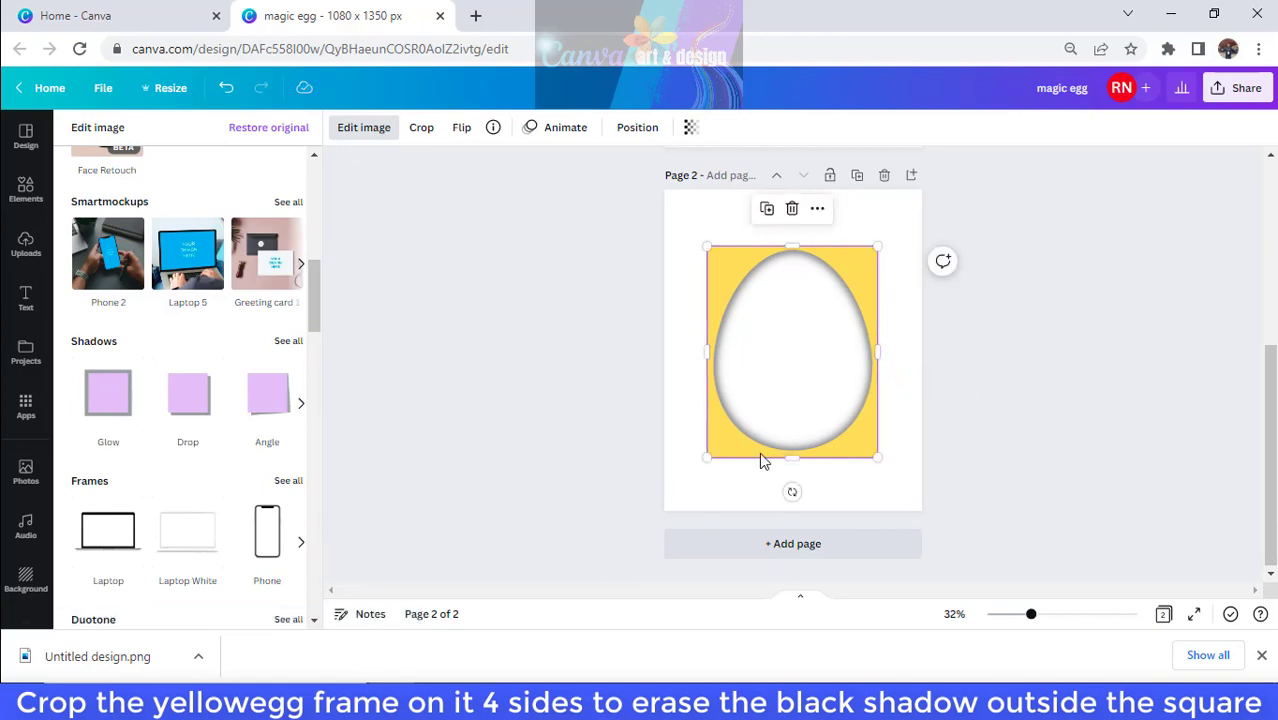
Step: Add the recently used 15-second video of a beautiful fairy making magic in a mystical cave to page 2
{"action": "left_click", "coordinate": [25, 186]}
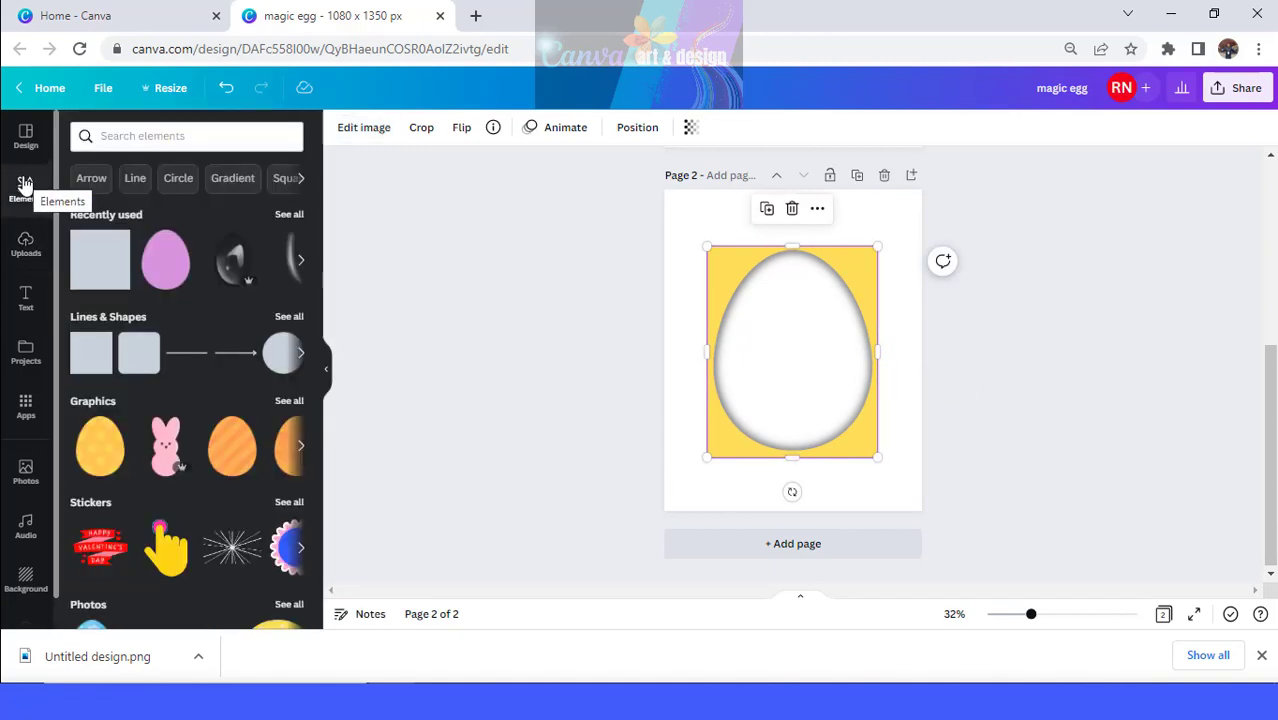
{"action": "left_click", "coordinate": [289, 216]}
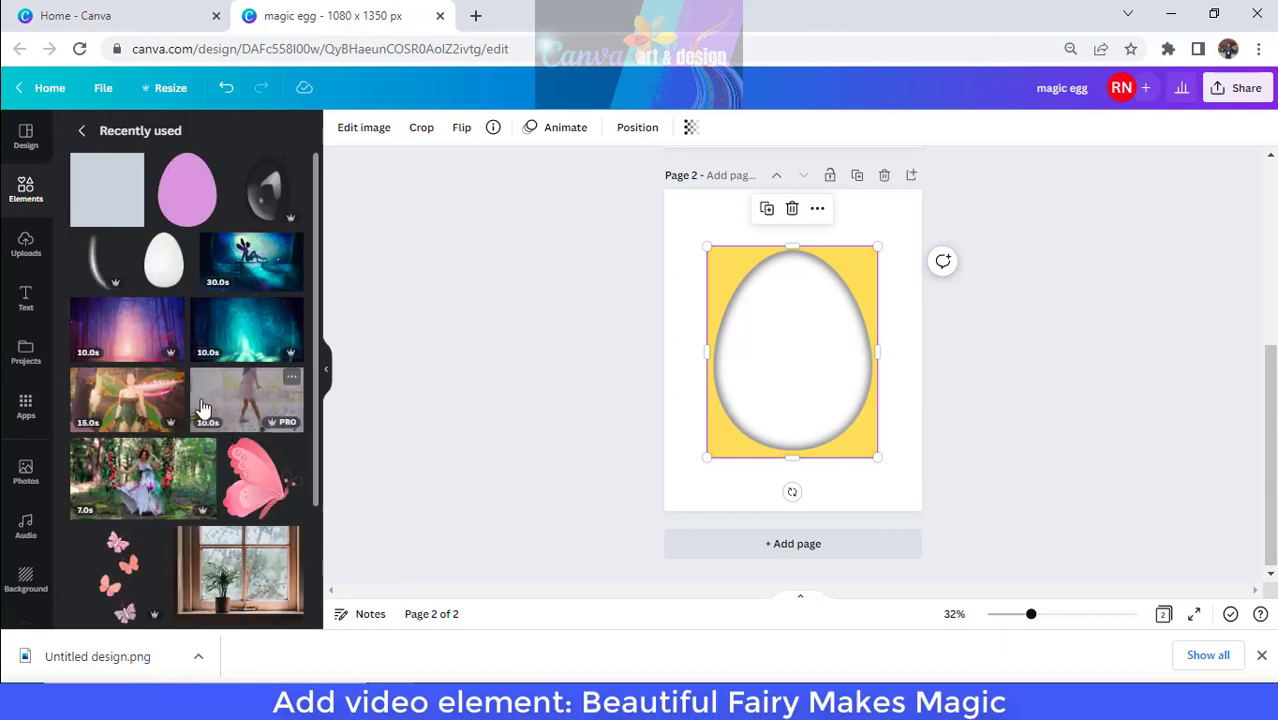
{"action": "left_click", "coordinate": [174, 383]}
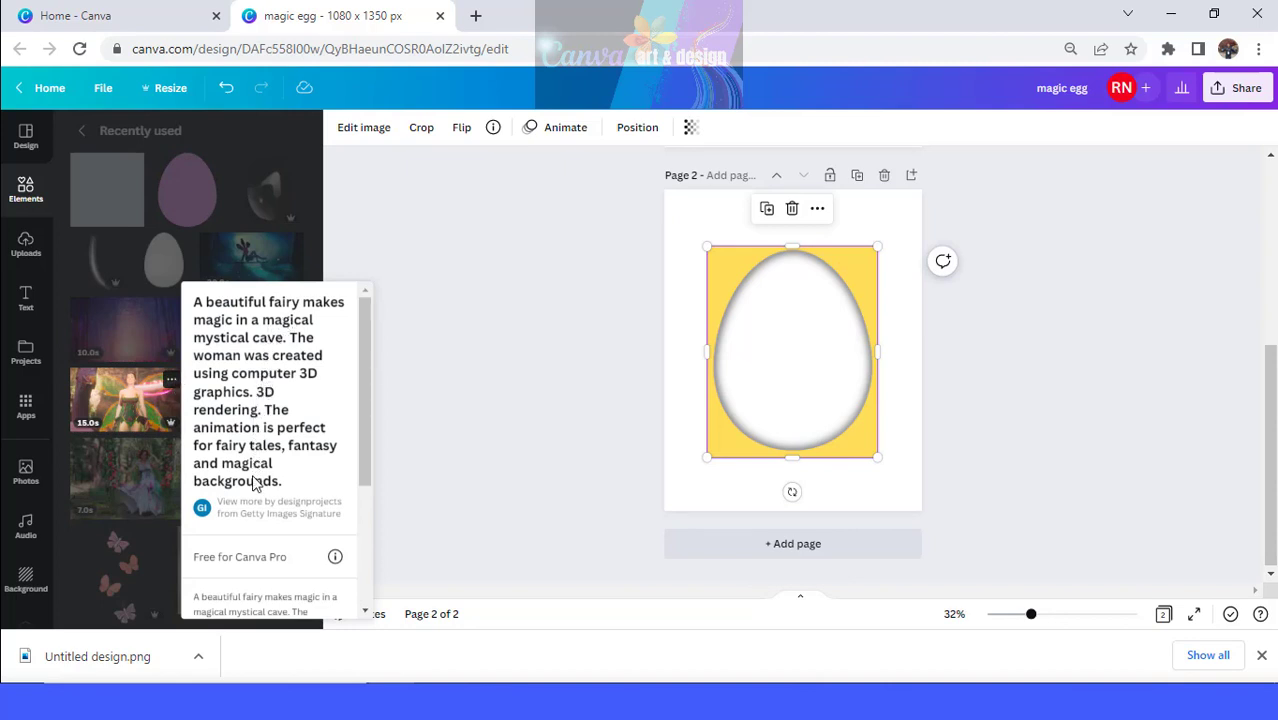
{"action": "scroll", "coordinate": [250, 505], "scroll_direction": "down", "scroll_amount": 3}
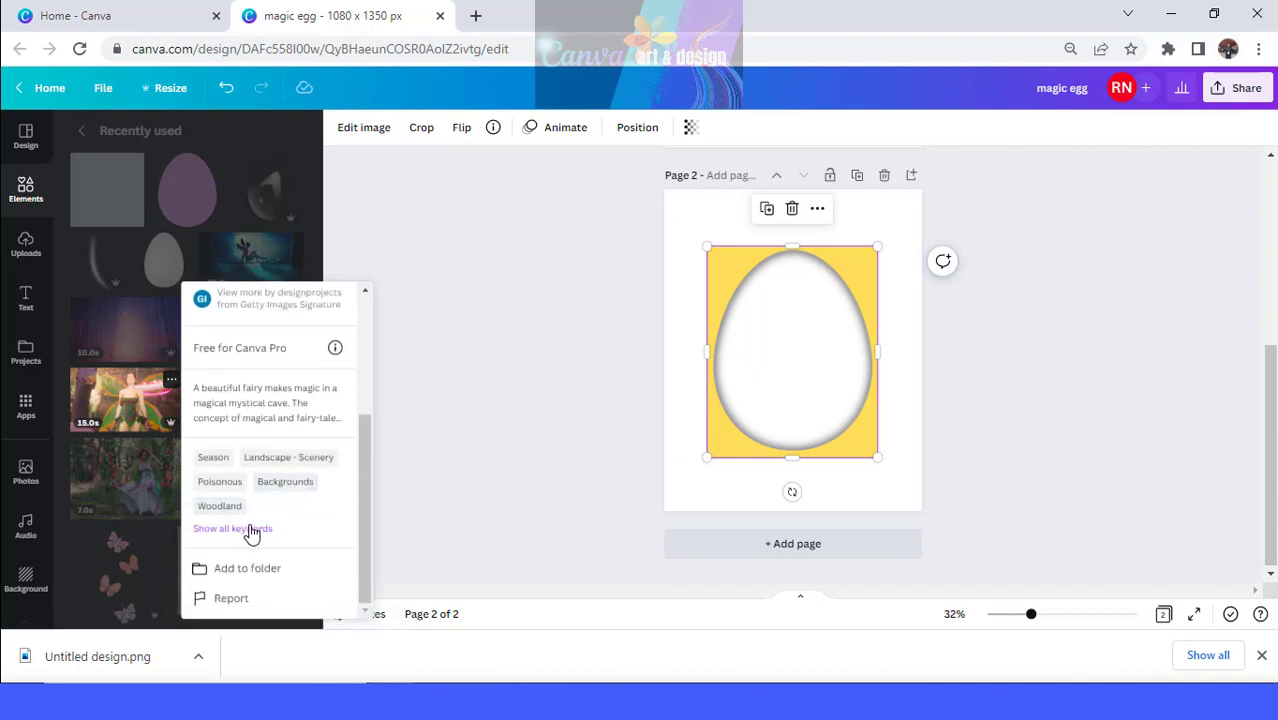
{"action": "scroll", "coordinate": [251, 535], "scroll_direction": "up", "scroll_amount": 5}
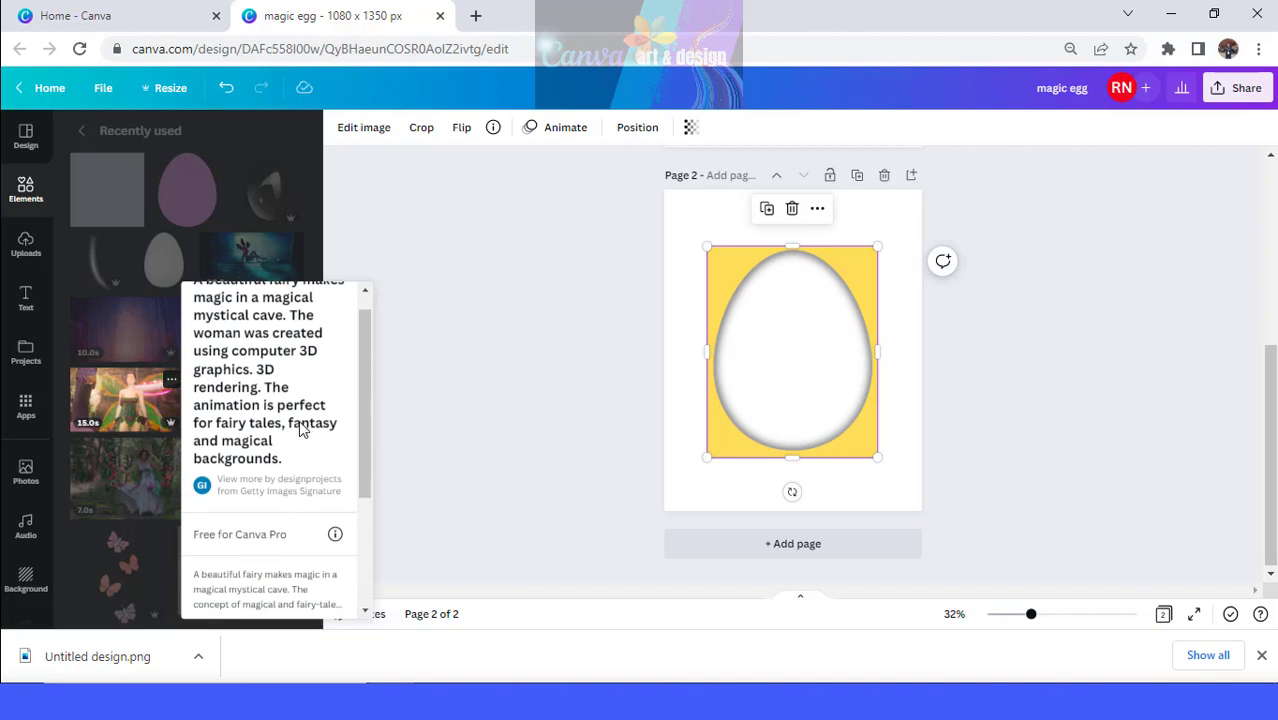
{"action": "left_click", "coordinate": [126, 405]}
{"action": "left_click", "coordinate": [126, 405]}
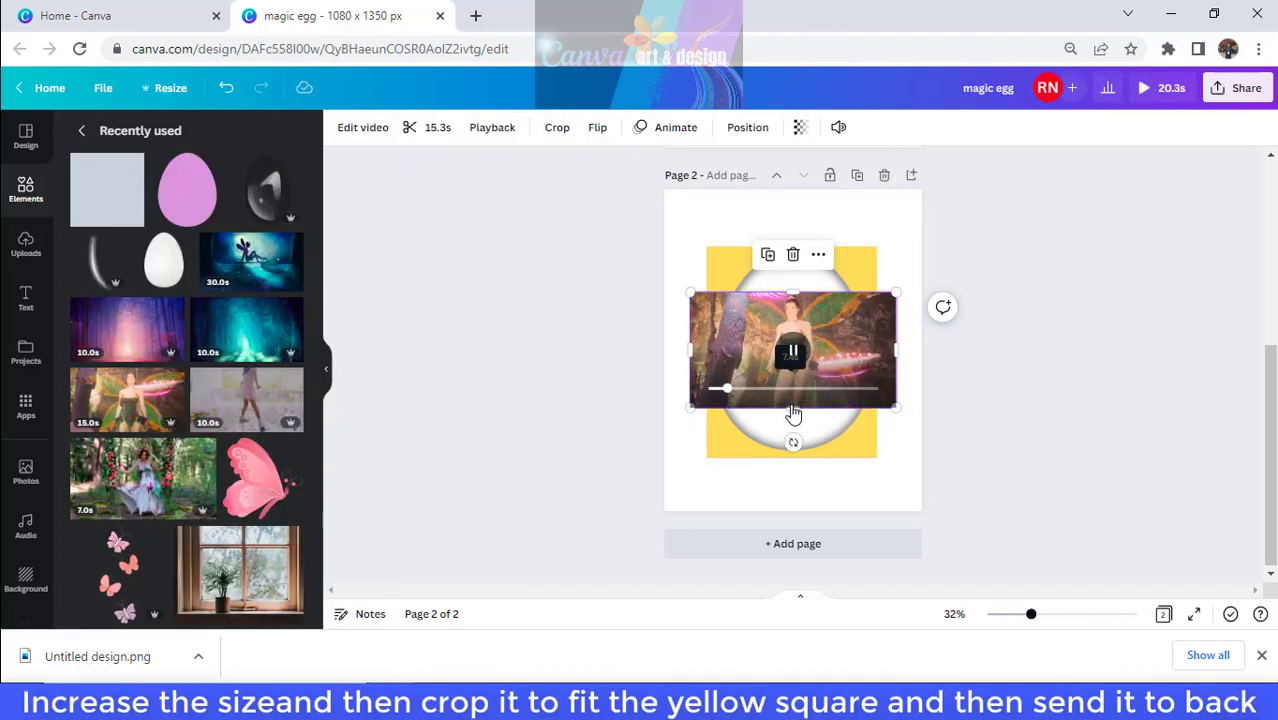
Step: Enlarge the fairy video vertically and crop its sides to fit just inside the yellow square, about 686 × 865
{"action": "left_click_drag", "start_coordinate": [794, 420], "coordinate": [800, 462]}
{"action": "left_click_drag", "start_coordinate": [797, 294], "coordinate": [794, 246]}
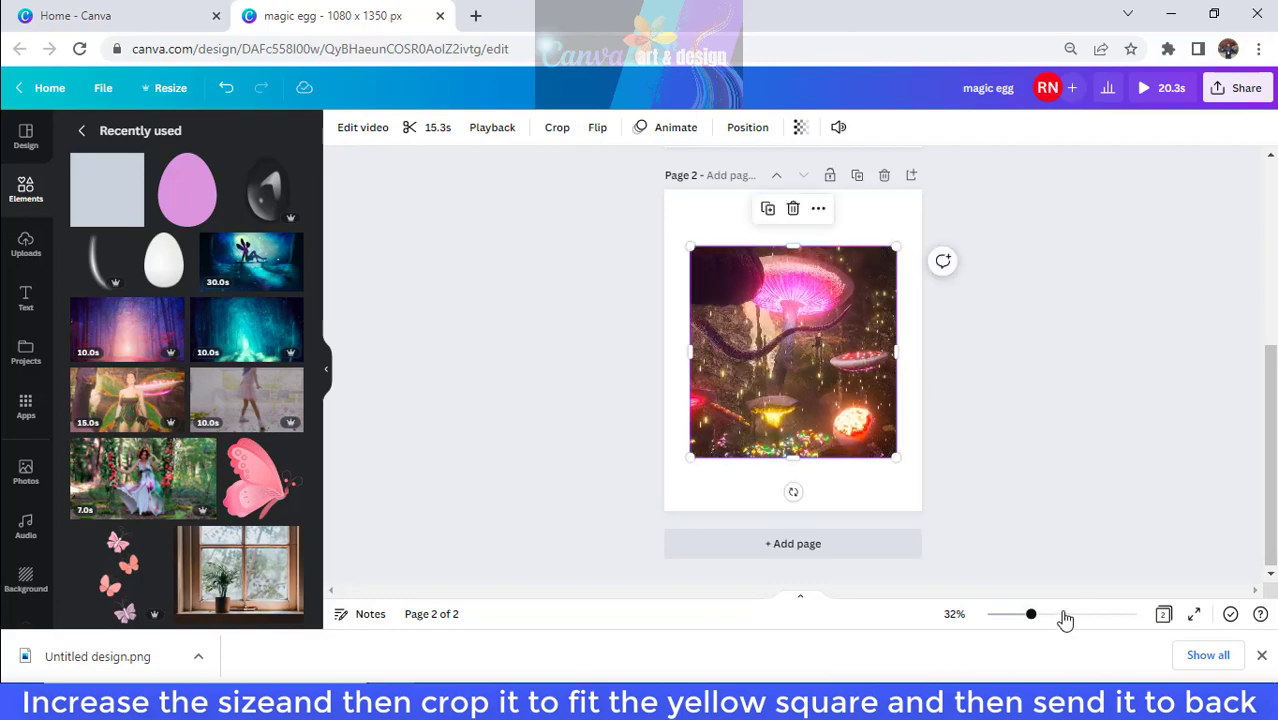
{"action": "left_click", "coordinate": [1062, 614]}
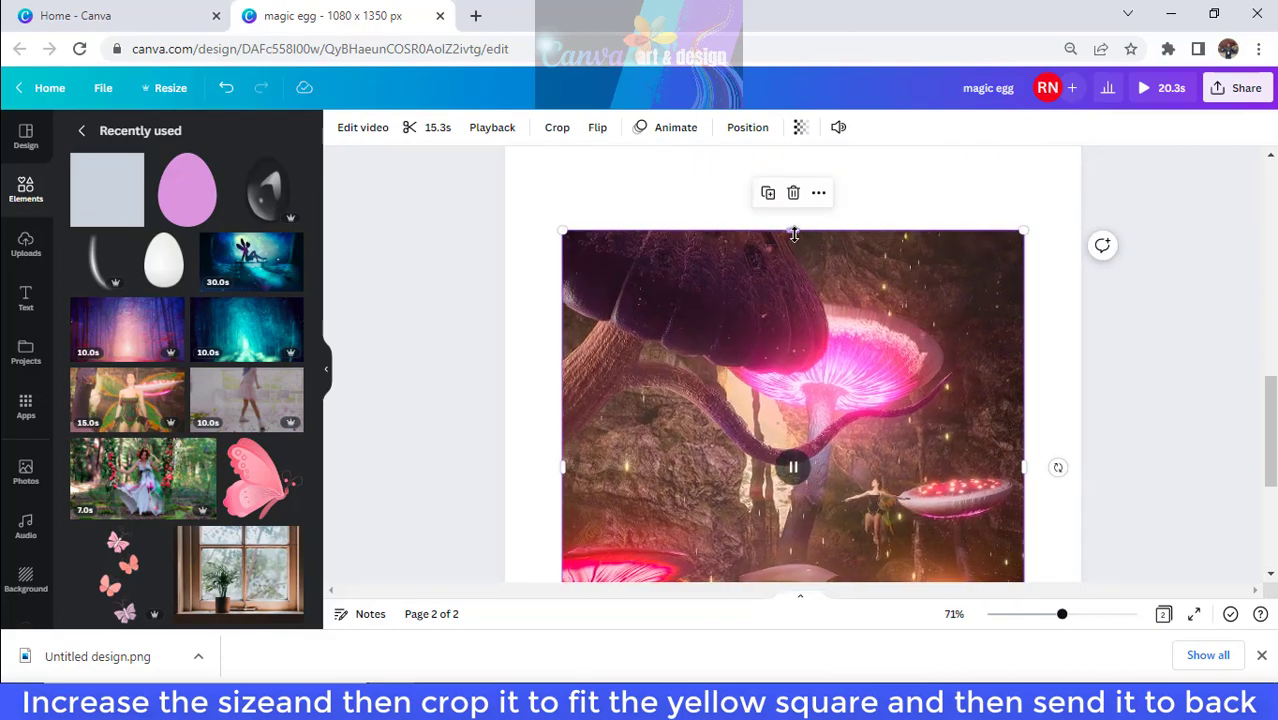
{"action": "mouse_move", "coordinate": [792, 230]}
{"action": "left_mouse_down"}
{"action": "mouse_move", "coordinate": [800, 248]}
{"action": "mouse_move", "coordinate": [788, 235]}
{"action": "left_mouse_up"}
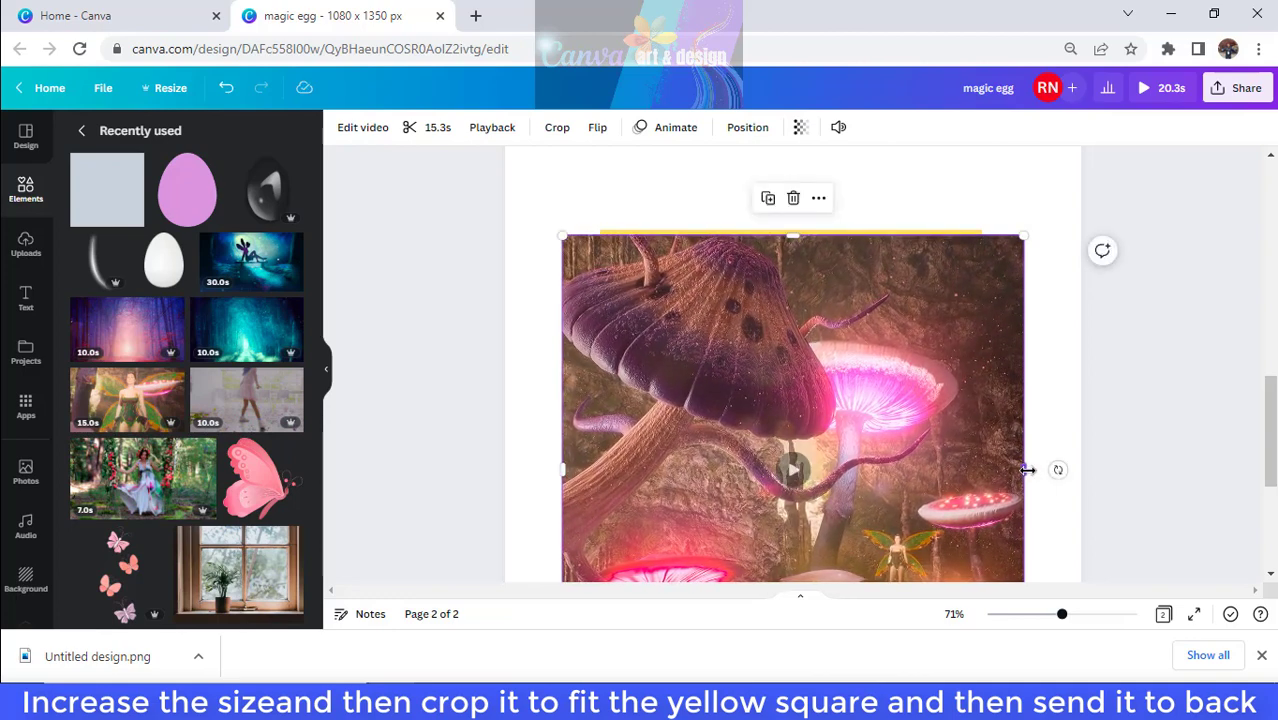
{"action": "left_click_drag", "start_coordinate": [1023, 469], "coordinate": [976, 482]}
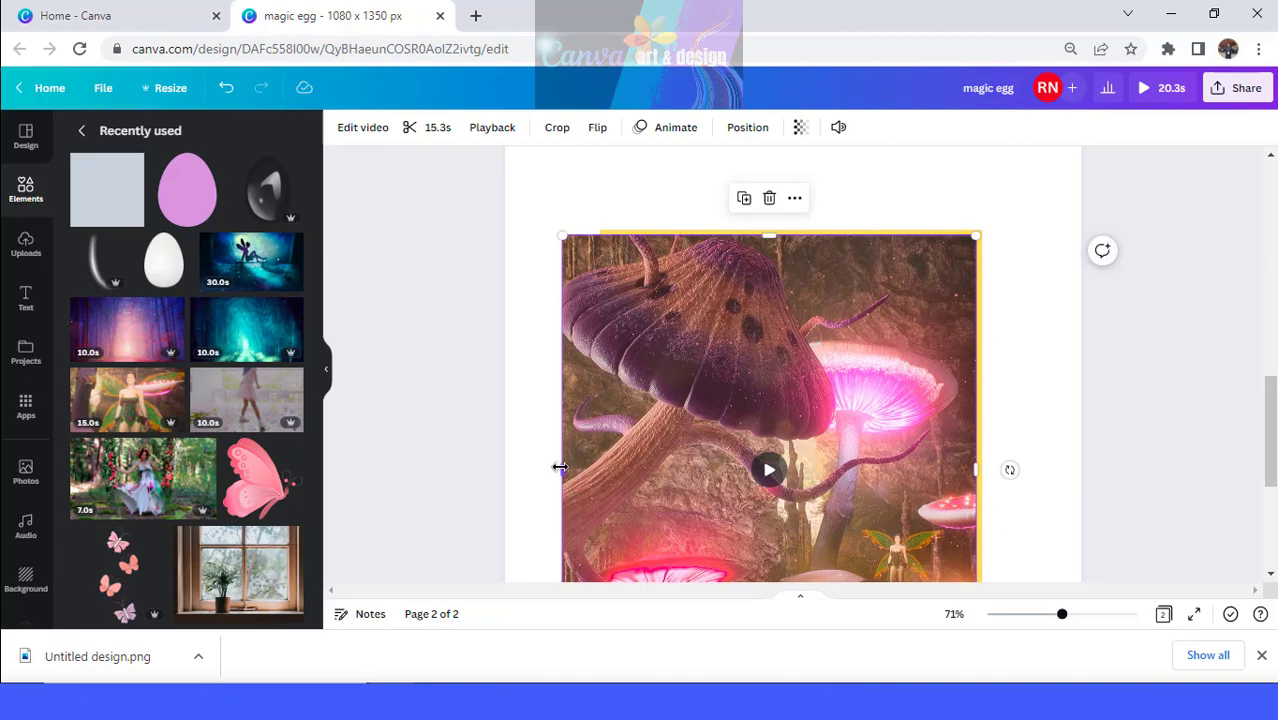
{"action": "left_click_drag", "start_coordinate": [560, 467], "coordinate": [608, 468]}
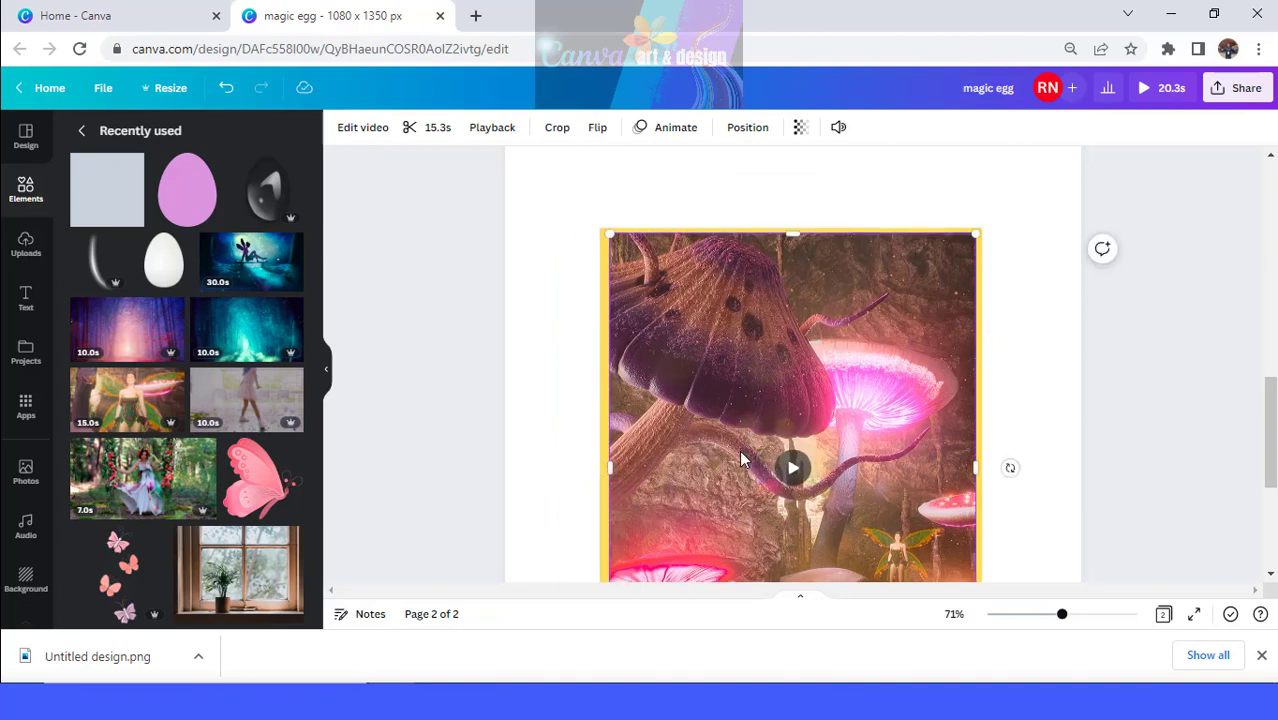
{"action": "scroll", "coordinate": [741, 459], "scroll_direction": "down", "scroll_amount": 3}
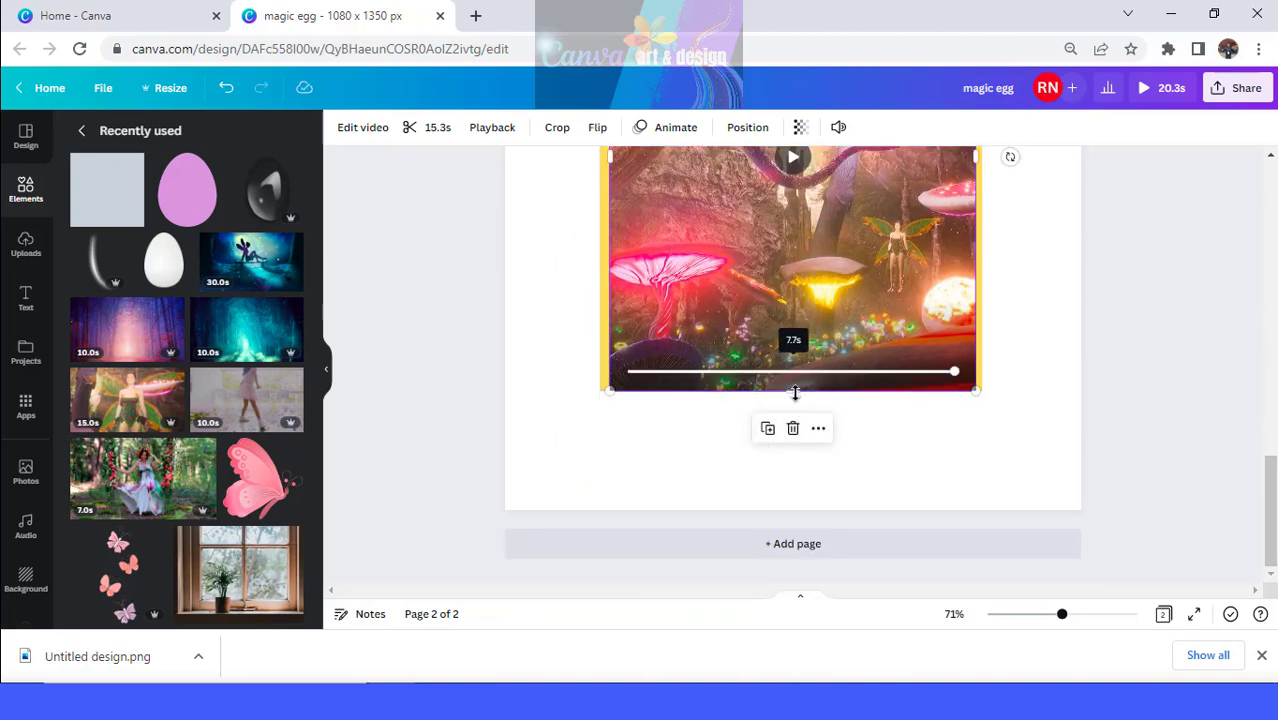
{"action": "left_click_drag", "start_coordinate": [795, 392], "coordinate": [805, 367]}
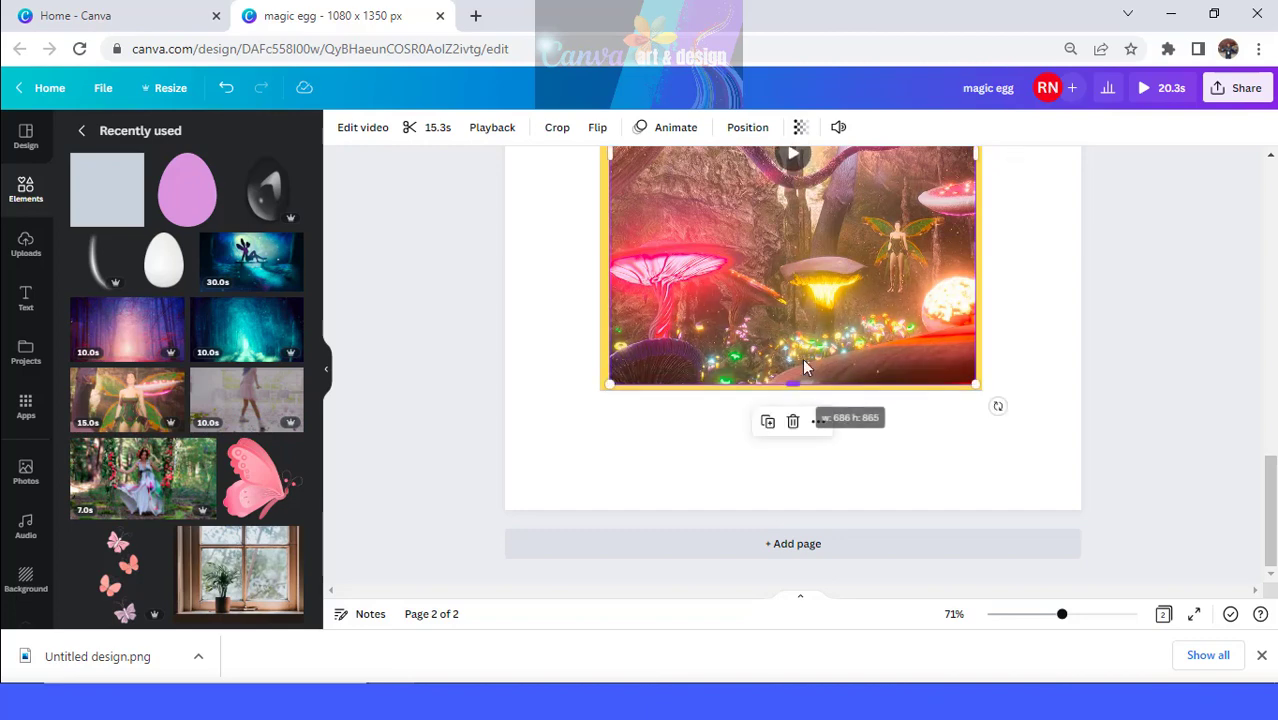
Step: Send the fairy video to the back so it sits behind the egg-shaped cutout
{"action": "right_click", "coordinate": [822, 285]}
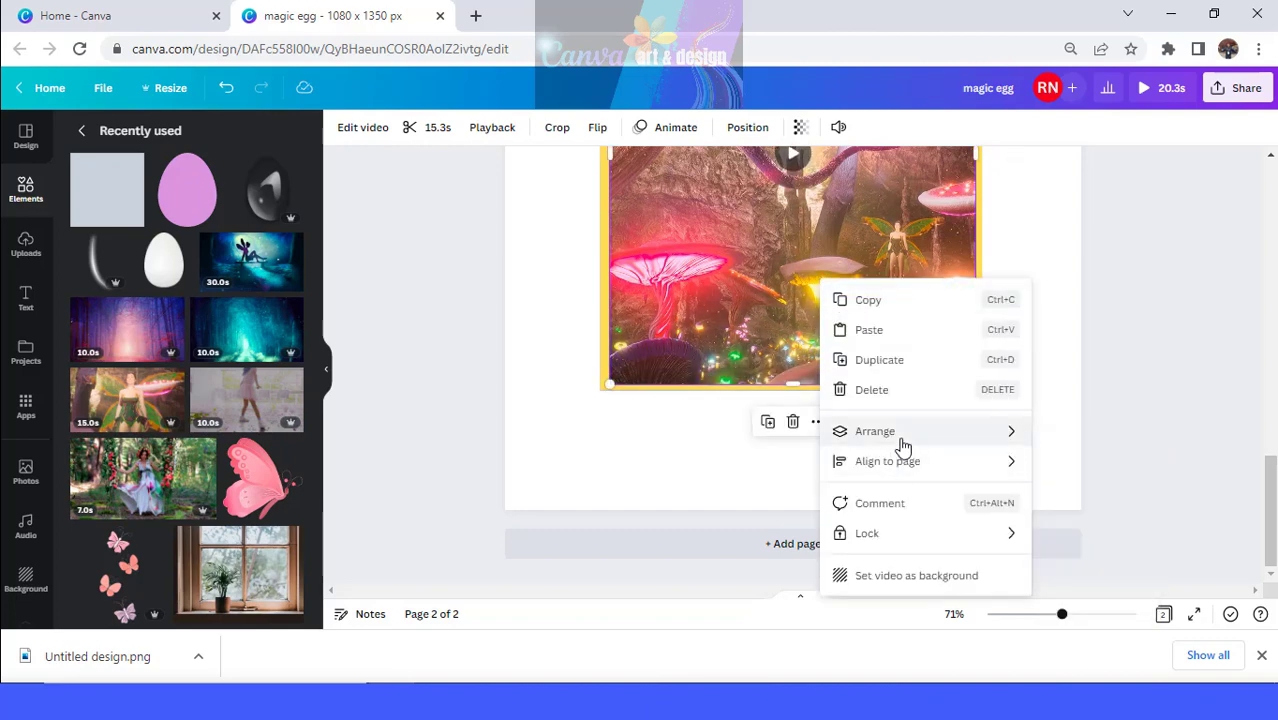
{"action": "mouse_move", "coordinate": [904, 445]}
{"action": "left_click", "coordinate": [1128, 525]}
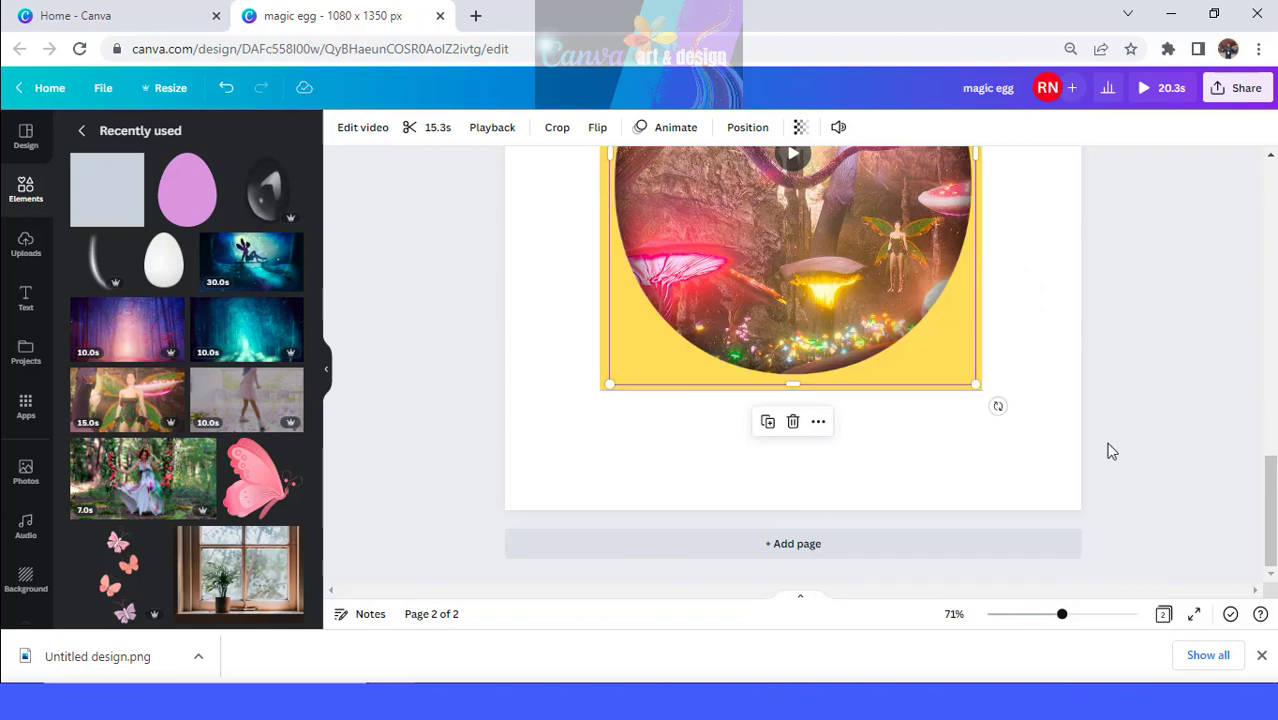
Step: Add the recently used White Curve Neon Line element to page 2
{"action": "scroll", "coordinate": [1105, 443], "scroll_direction": "up", "scroll_amount": 5}
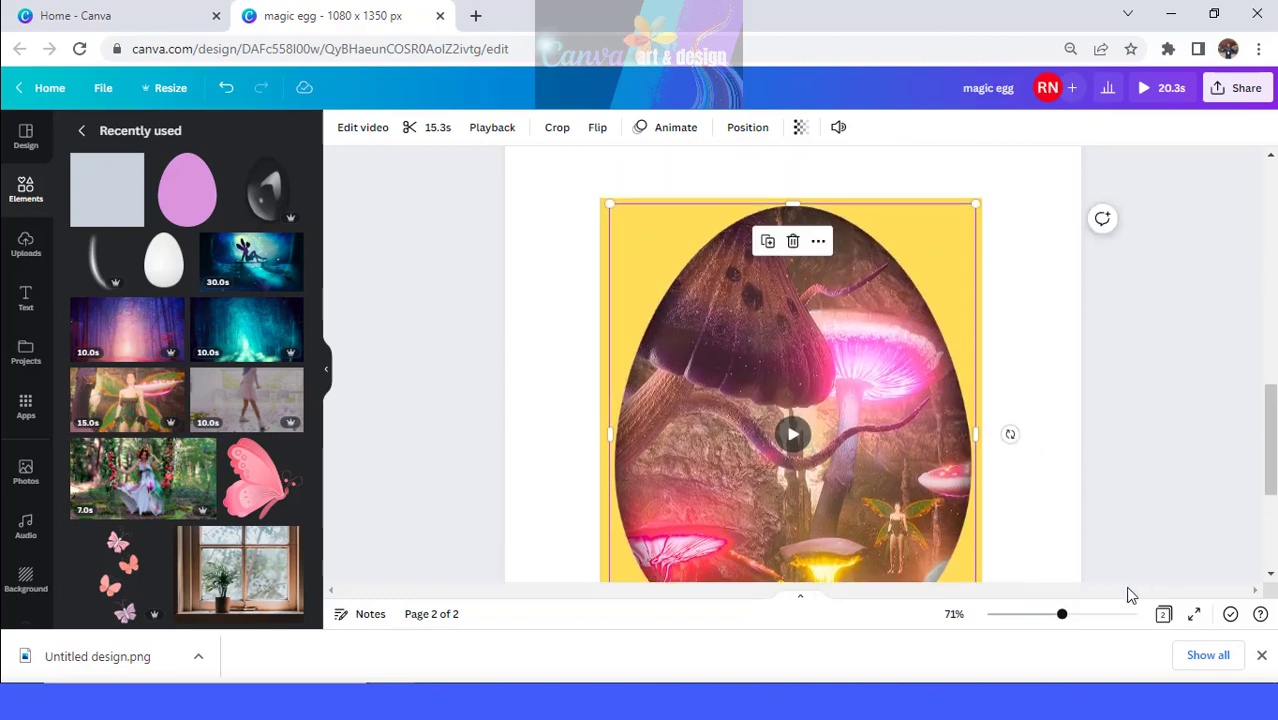
{"action": "left_click", "coordinate": [1040, 614]}
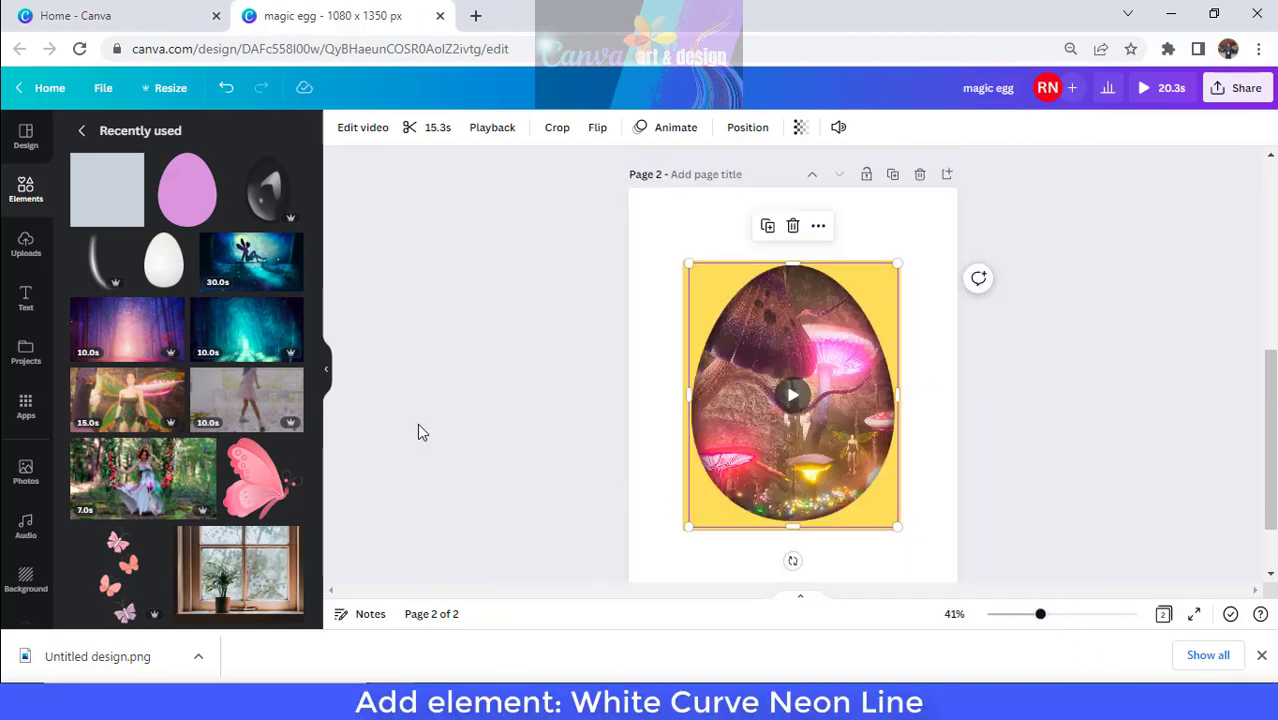
{"action": "left_click", "coordinate": [116, 250]}
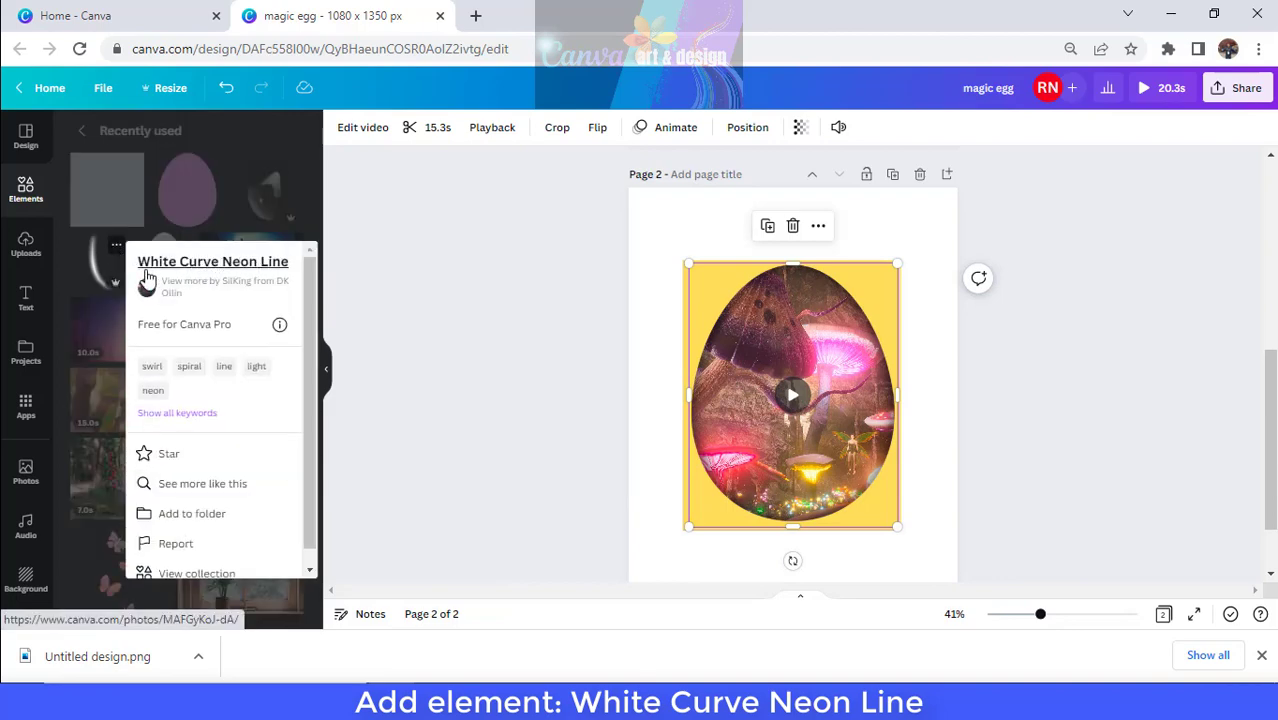
{"action": "left_click", "coordinate": [92, 269]}
{"action": "left_click", "coordinate": [94, 266]}
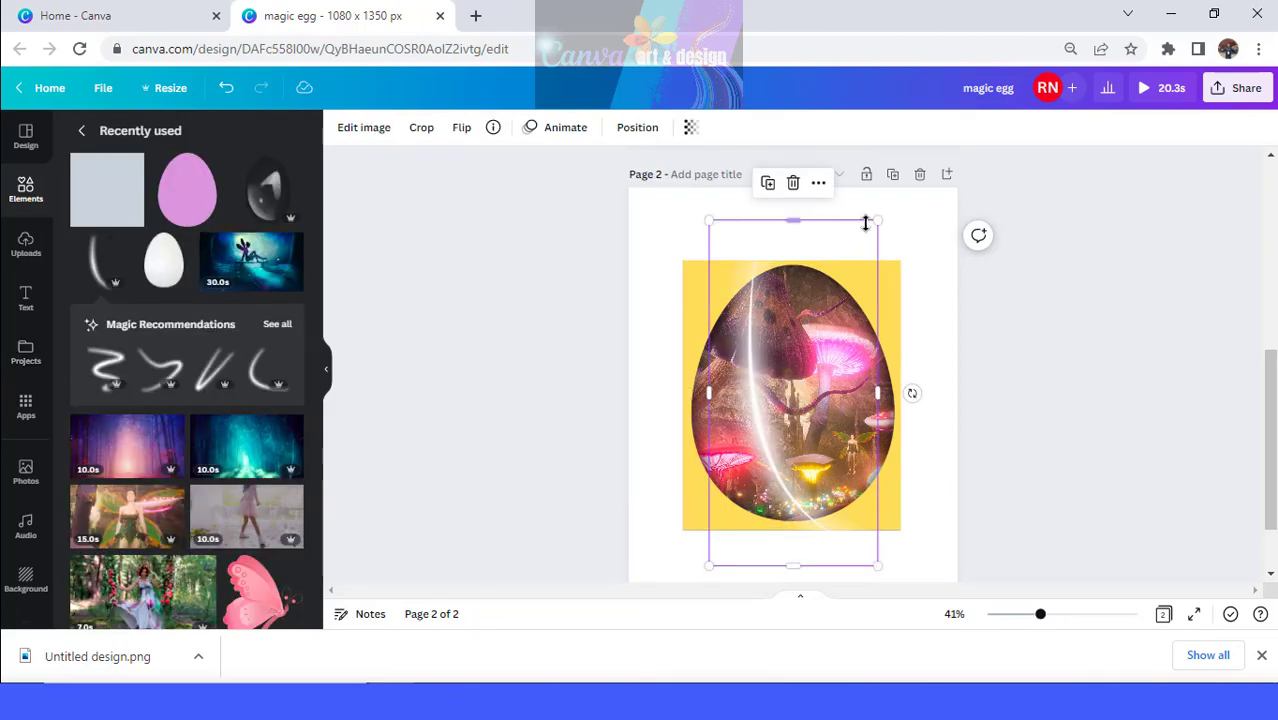
Step: Shrink the neon line to about two-thirds of the egg's height and place it inside the egg's lower-left curve
{"action": "left_click_drag", "start_coordinate": [877, 221], "coordinate": [820, 337]}
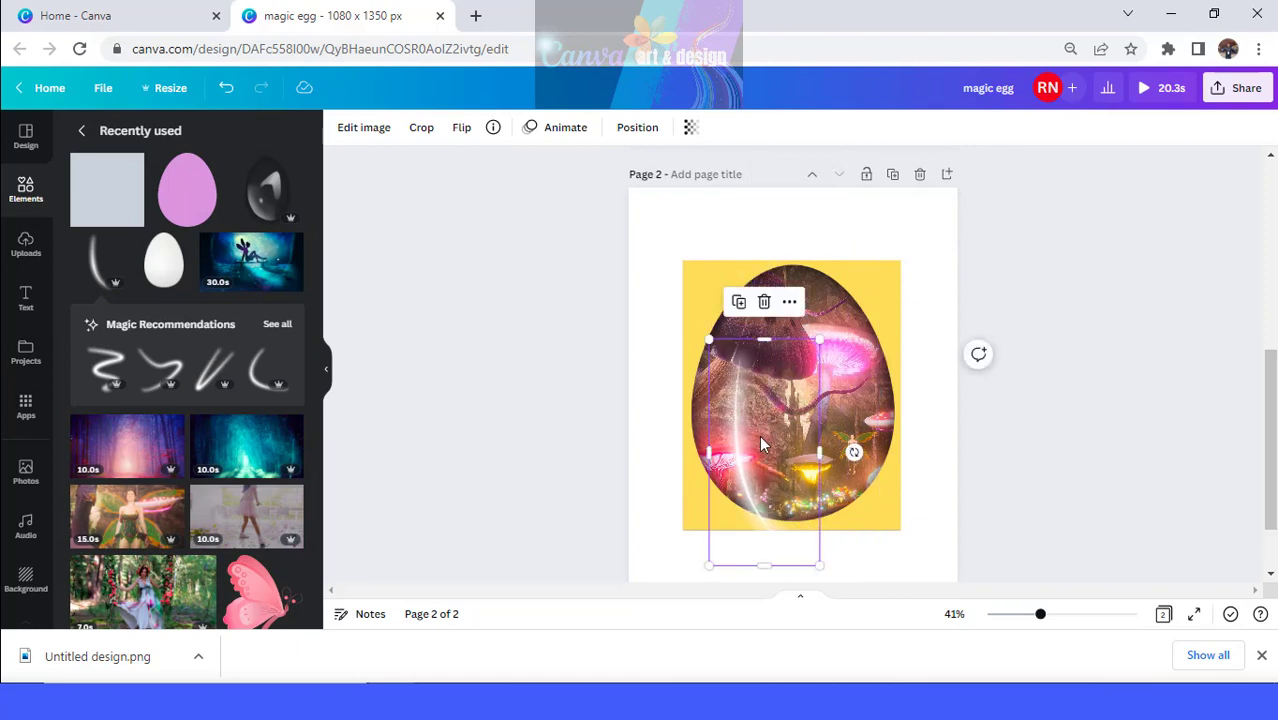
{"action": "left_click_drag", "start_coordinate": [755, 435], "coordinate": [752, 397]}
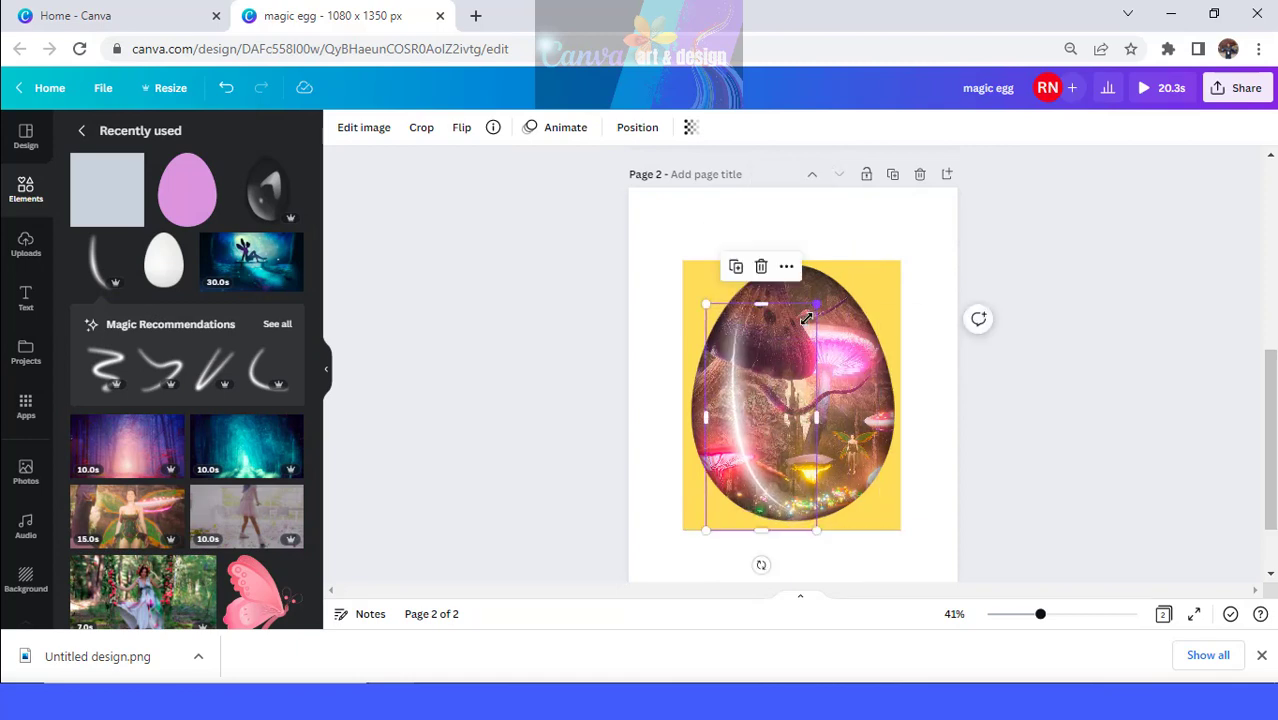
{"action": "left_click_drag", "start_coordinate": [807, 318], "coordinate": [793, 357]}
{"action": "left_click_drag", "start_coordinate": [760, 423], "coordinate": [748, 403]}
Step: Set the neon line's blur to 30
{"action": "left_click", "coordinate": [355, 130]}
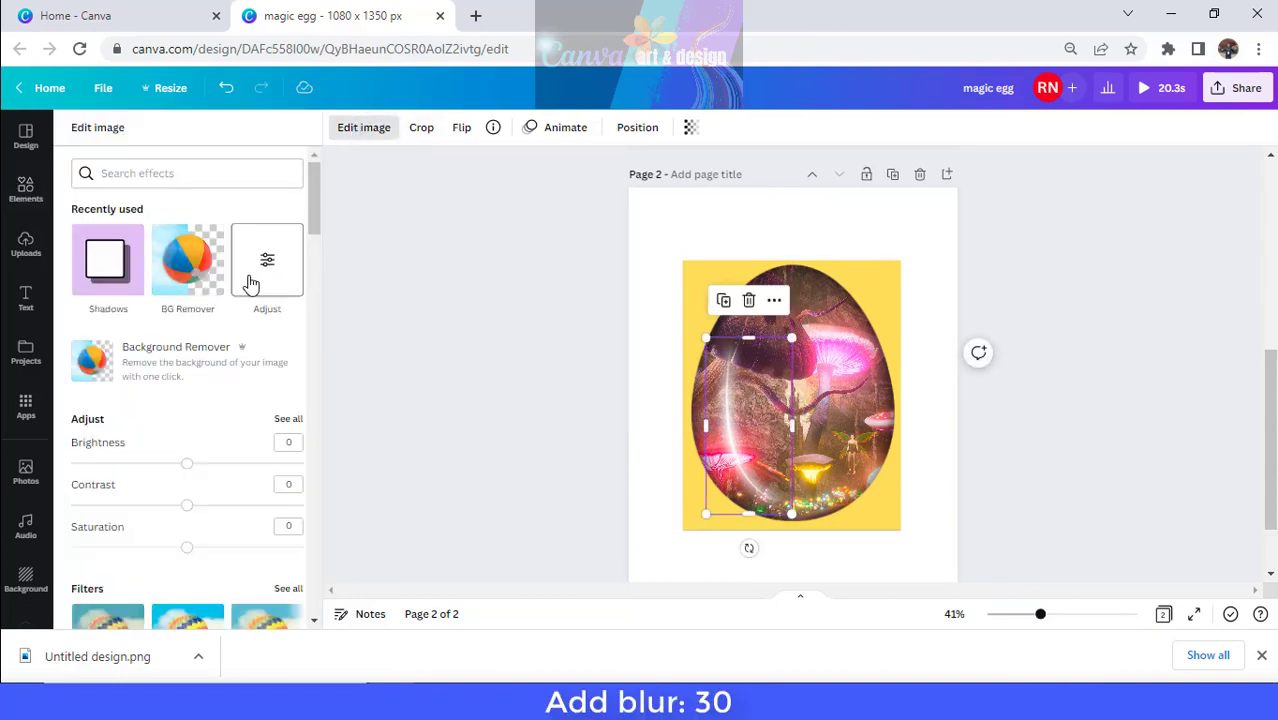
{"action": "left_click", "coordinate": [268, 266]}
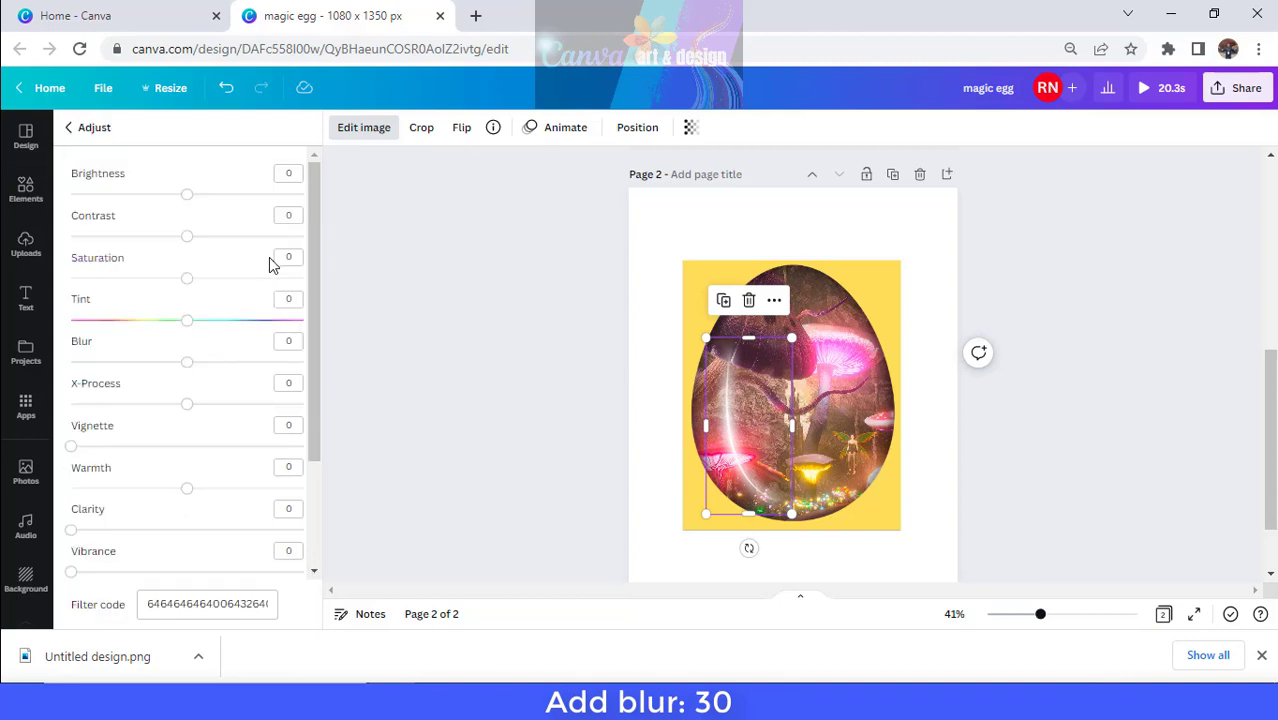
{"action": "left_click_drag", "start_coordinate": [203, 367], "coordinate": [243, 361]}
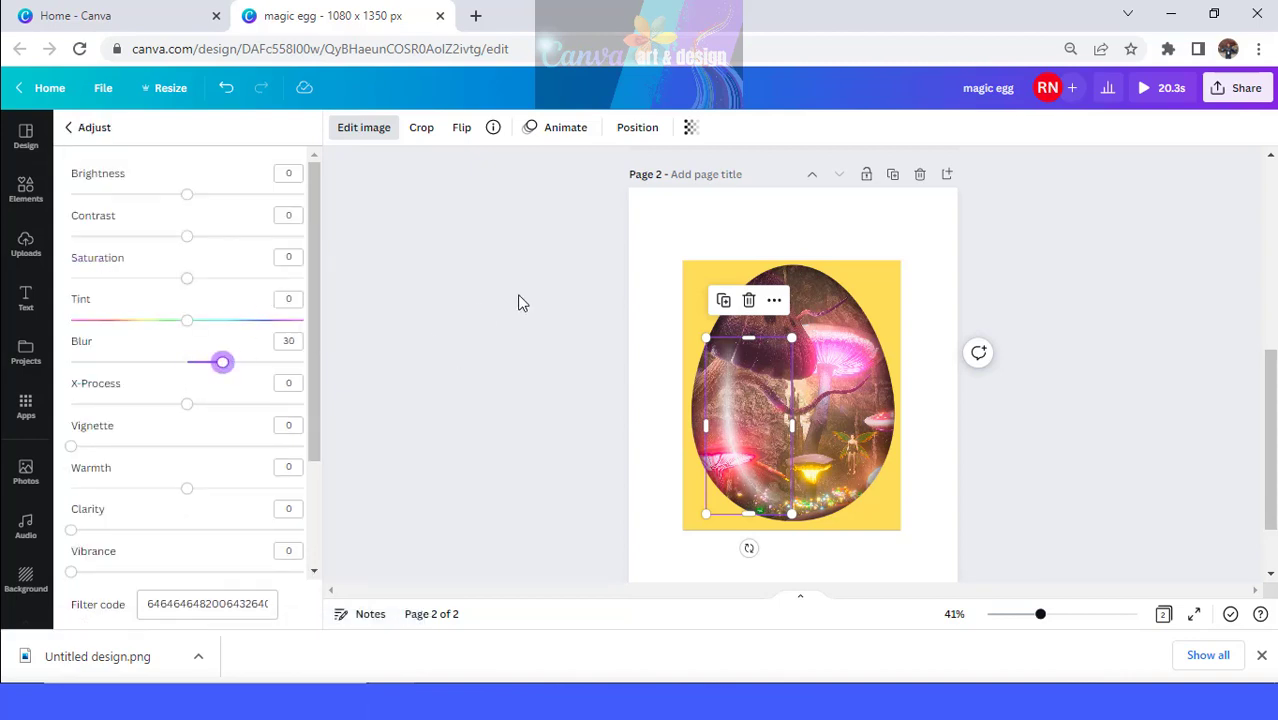
Step: Duplicate the blurred neon line twice, then rotate the last copy about 180° and place it along the egg's upper-right edge
{"action": "left_click", "coordinate": [727, 303]}
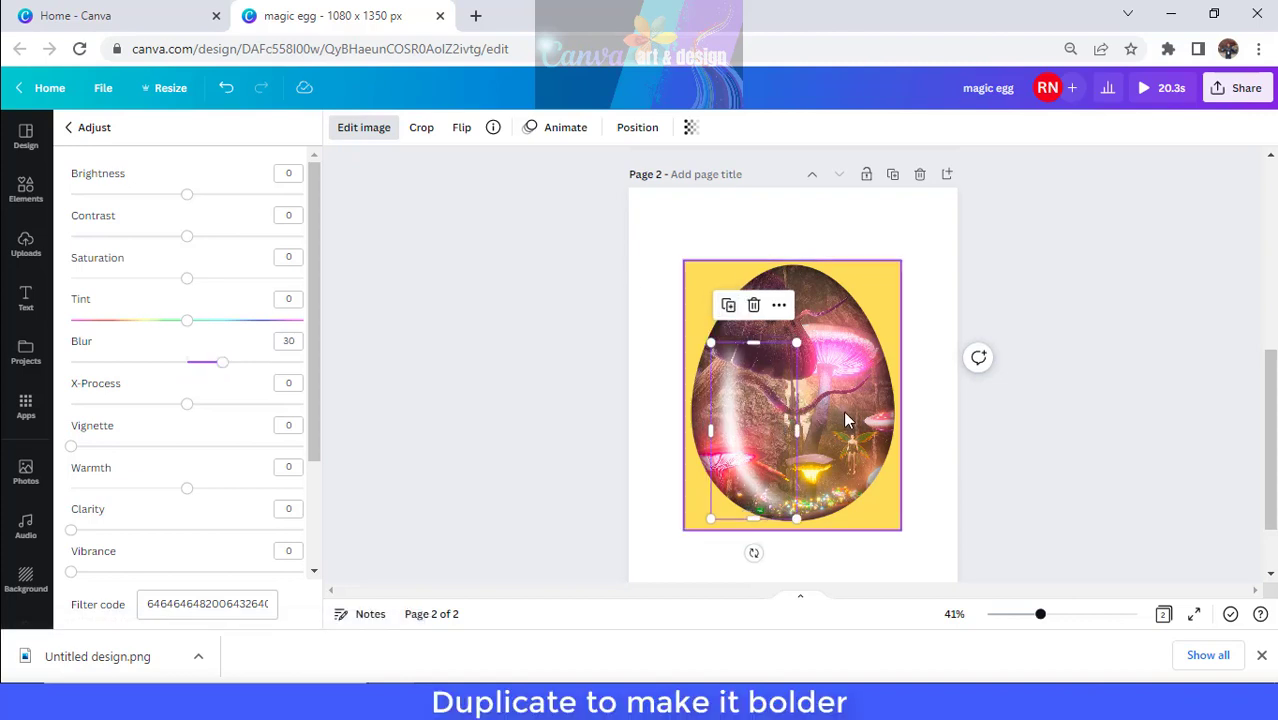
{"action": "left_click", "coordinate": [728, 305]}
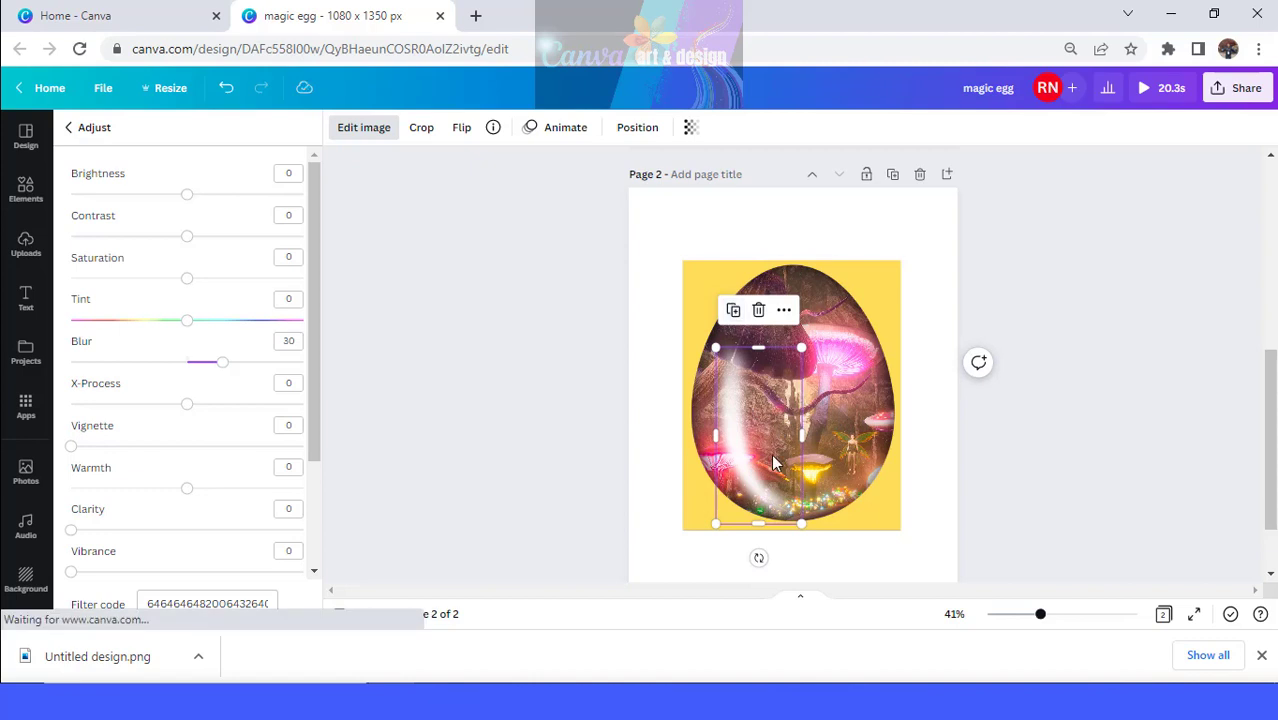
{"action": "left_click_drag", "start_coordinate": [767, 478], "coordinate": [811, 432]}
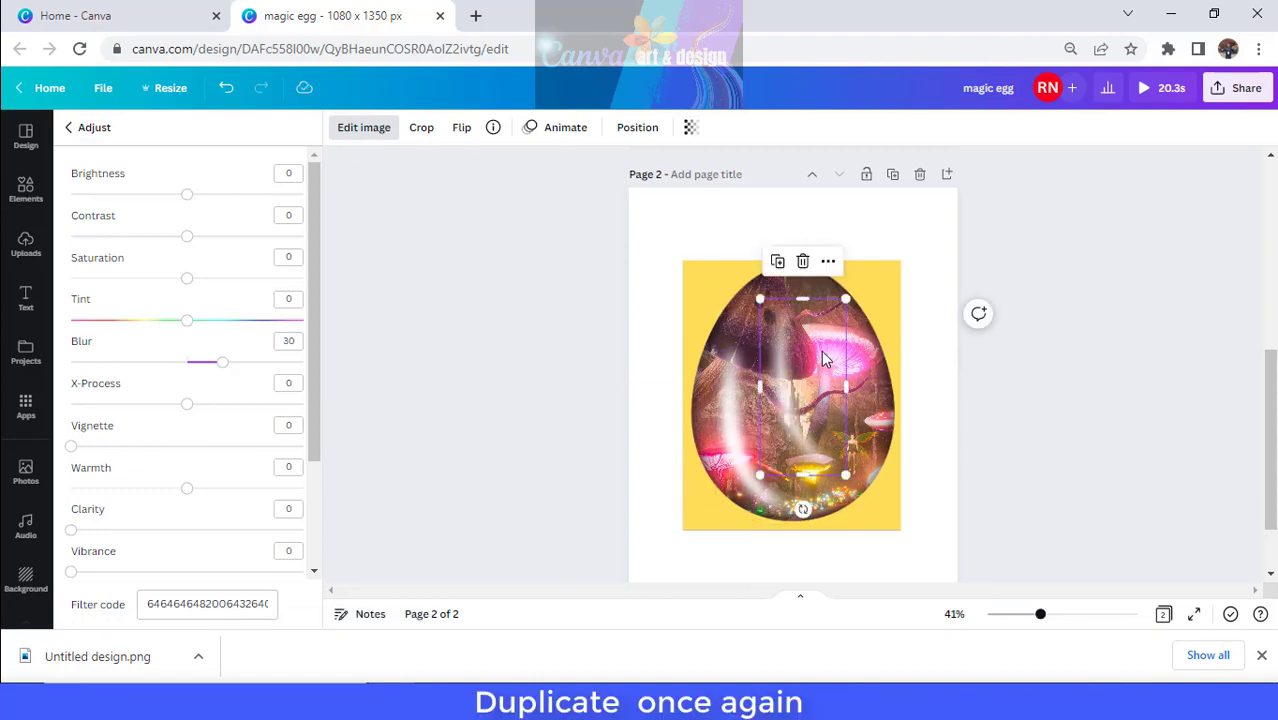
{"action": "left_click_drag", "start_coordinate": [802, 509], "coordinate": [794, 308]}
{"action": "left_click_drag", "start_coordinate": [838, 362], "coordinate": [864, 336]}
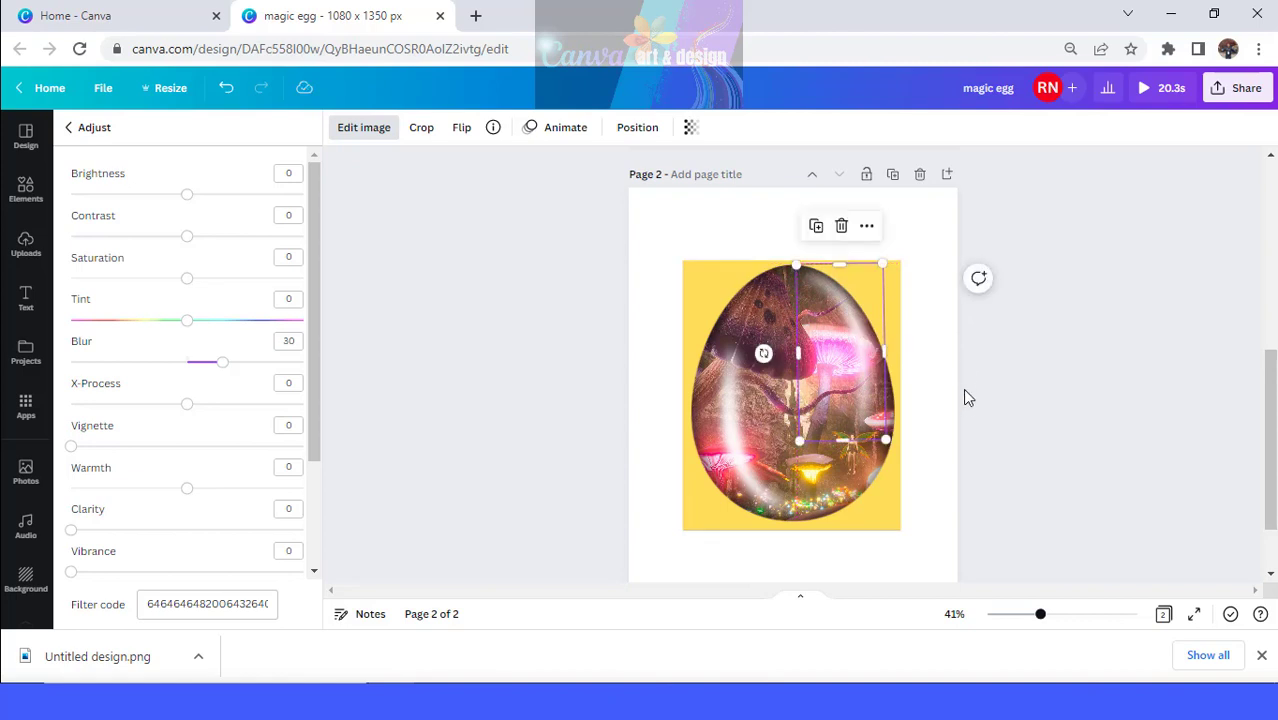
Step: Move the two remaining neon lines closer to the egg's left edge, overlapping them into one bolder highlight
{"action": "left_click", "coordinate": [743, 437]}
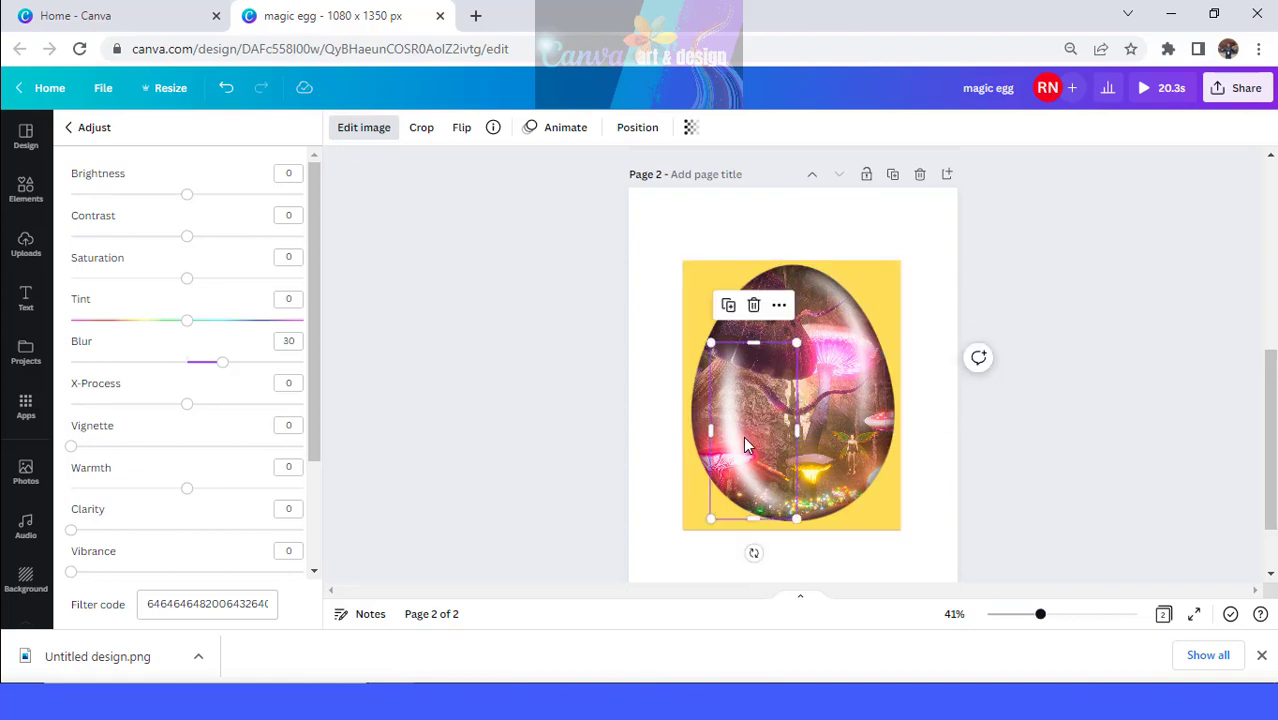
{"action": "left_click_drag", "start_coordinate": [745, 441], "coordinate": [729, 435]}
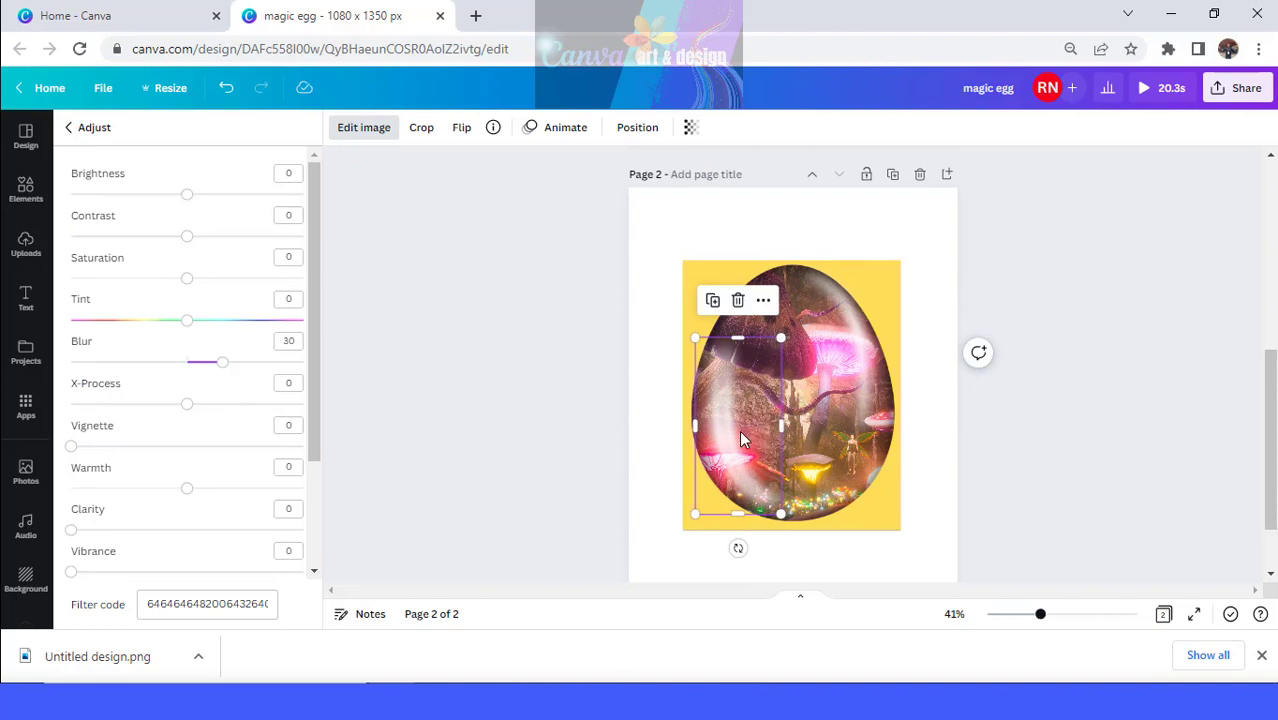
{"action": "mouse_move", "coordinate": [739, 430]}
{"action": "left_mouse_down"}
{"action": "mouse_move", "coordinate": [684, 450]}
{"action": "mouse_move", "coordinate": [753, 468]}
{"action": "mouse_move", "coordinate": [818, 448]}
{"action": "mouse_move", "coordinate": [727, 424]}
{"action": "left_mouse_up"}
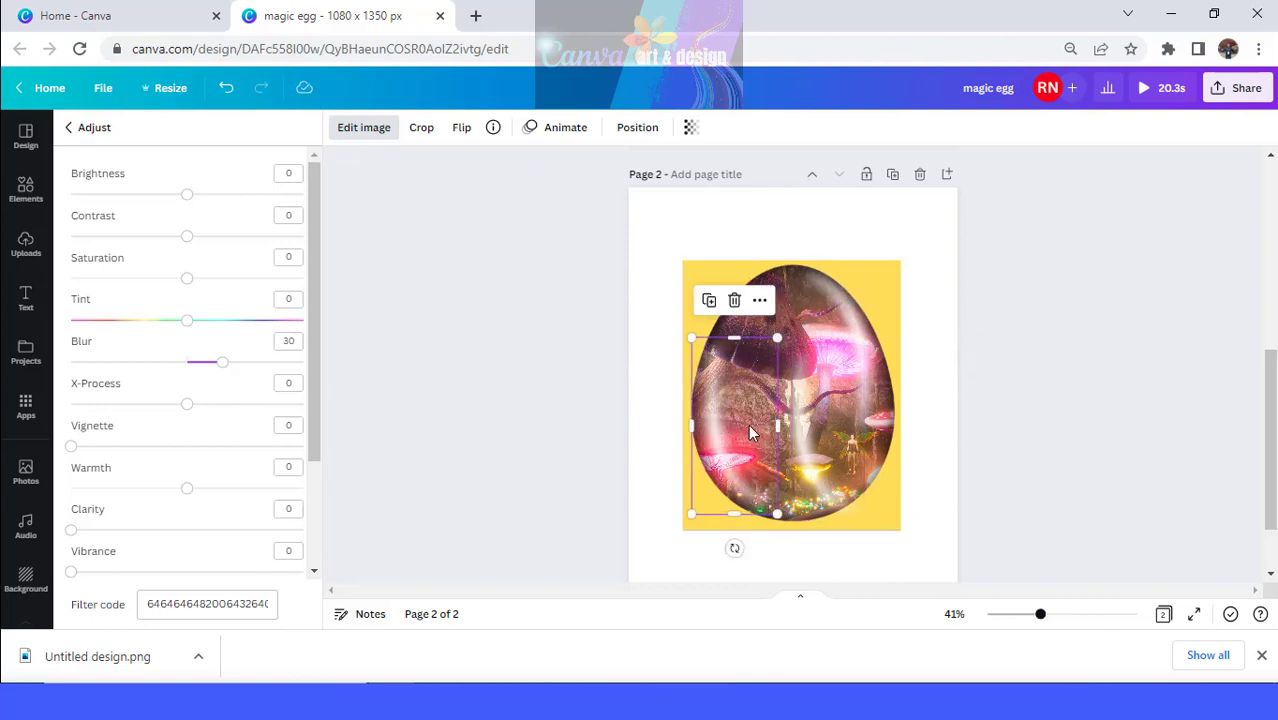
{"action": "left_click_drag", "start_coordinate": [797, 457], "coordinate": [724, 448]}
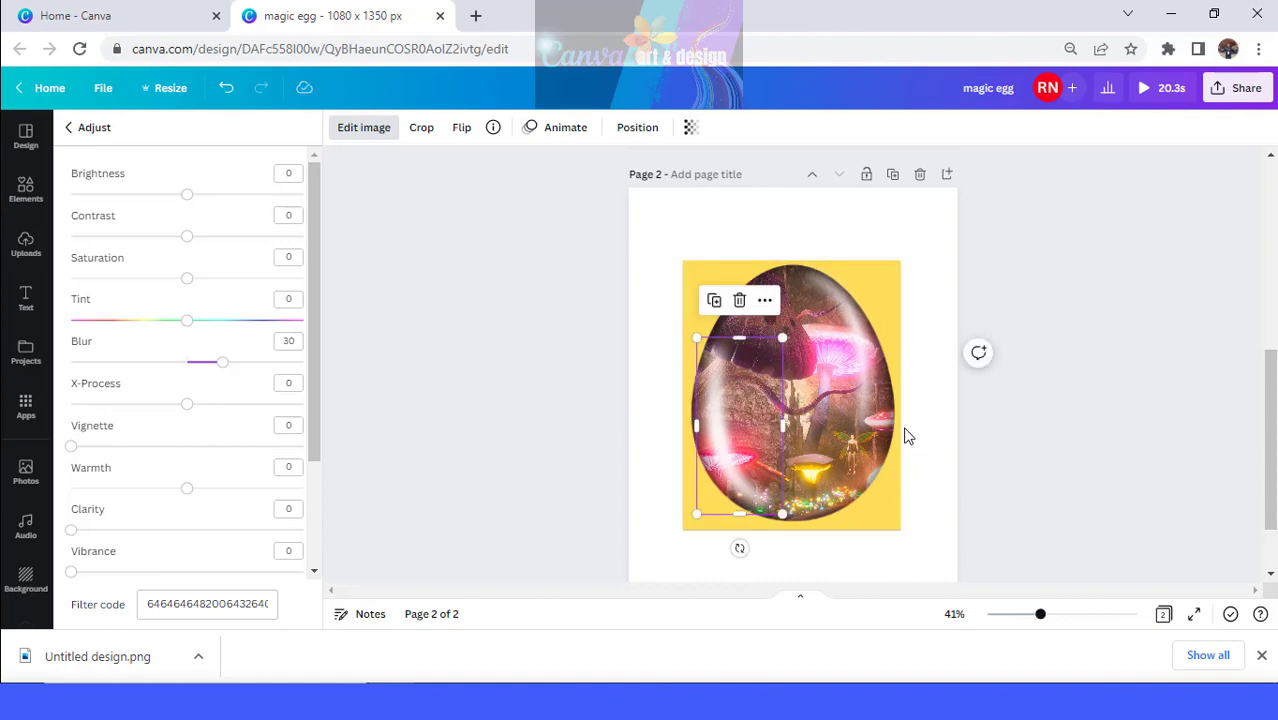
Step: Tilt the upper-right neon line to follow the egg's curve and nudge it up against the edge
{"action": "left_click", "coordinate": [848, 398]}
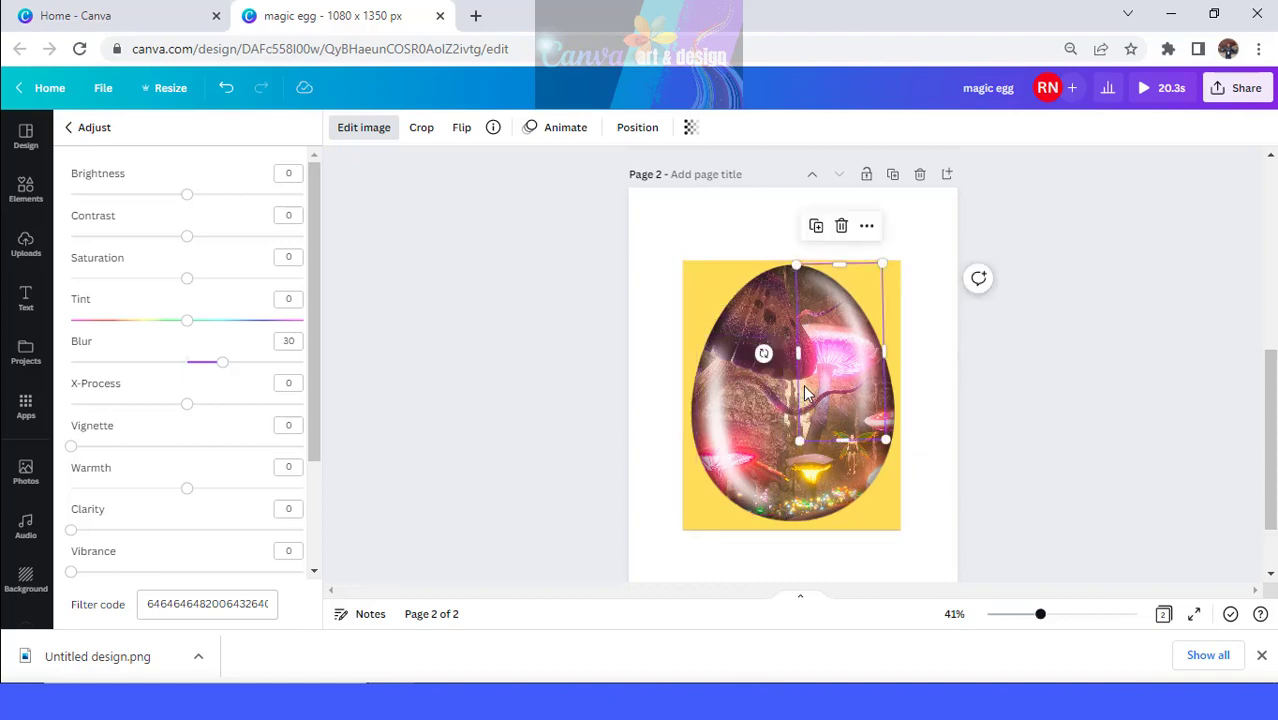
{"action": "left_click_drag", "start_coordinate": [762, 354], "coordinate": [735, 277]}
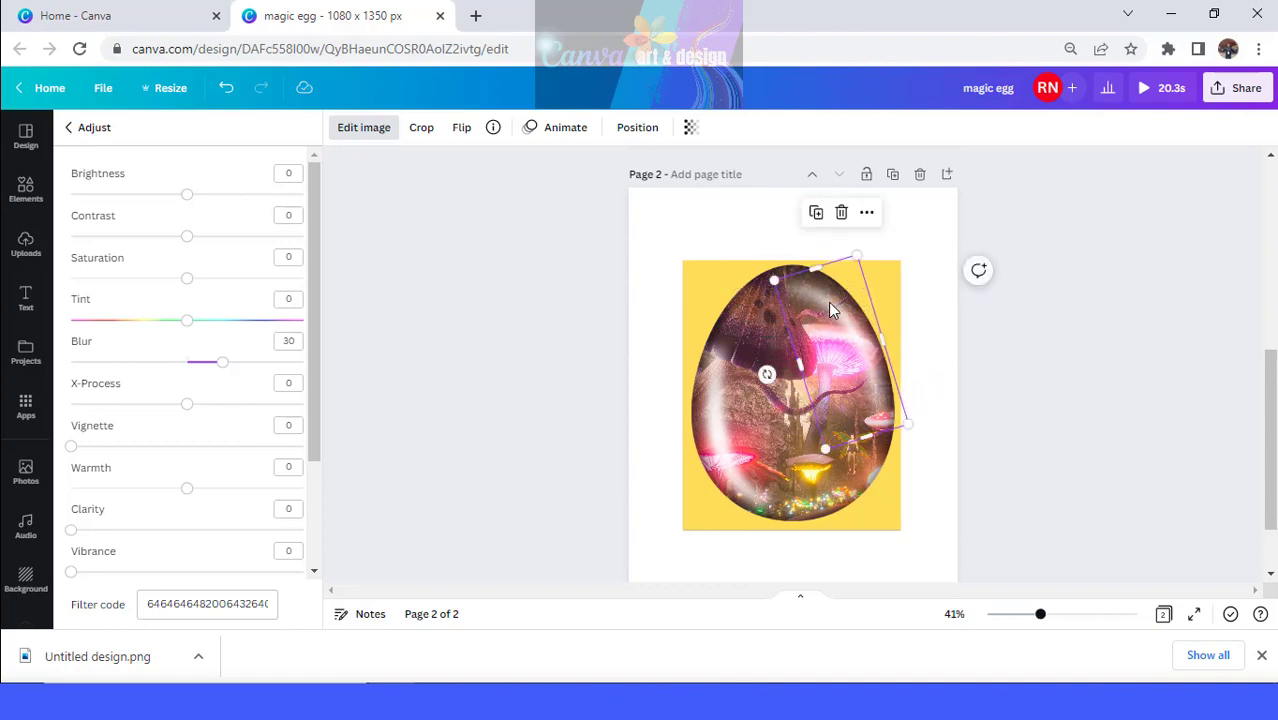
{"action": "left_click_drag", "start_coordinate": [828, 302], "coordinate": [830, 300]}
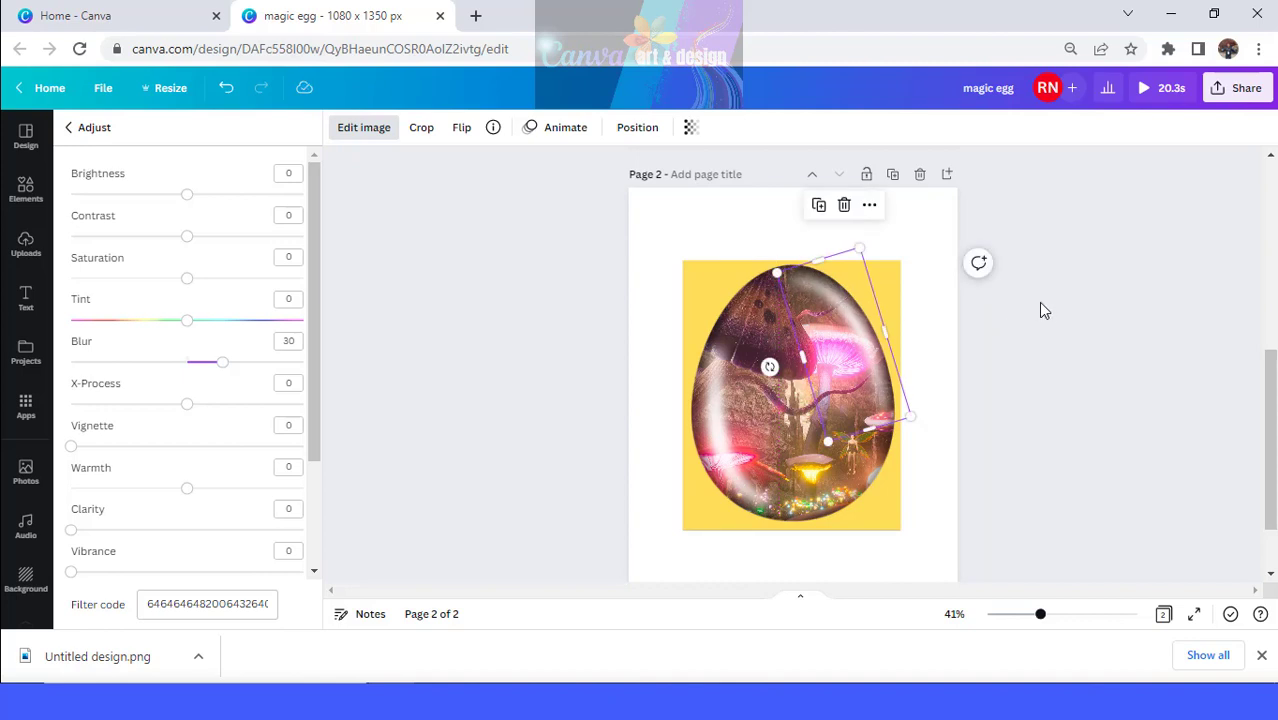
Step: Add the recently used transparent water drop graphic and resize it to about 674 × 969 over the egg
{"action": "left_click", "coordinate": [30, 190]}
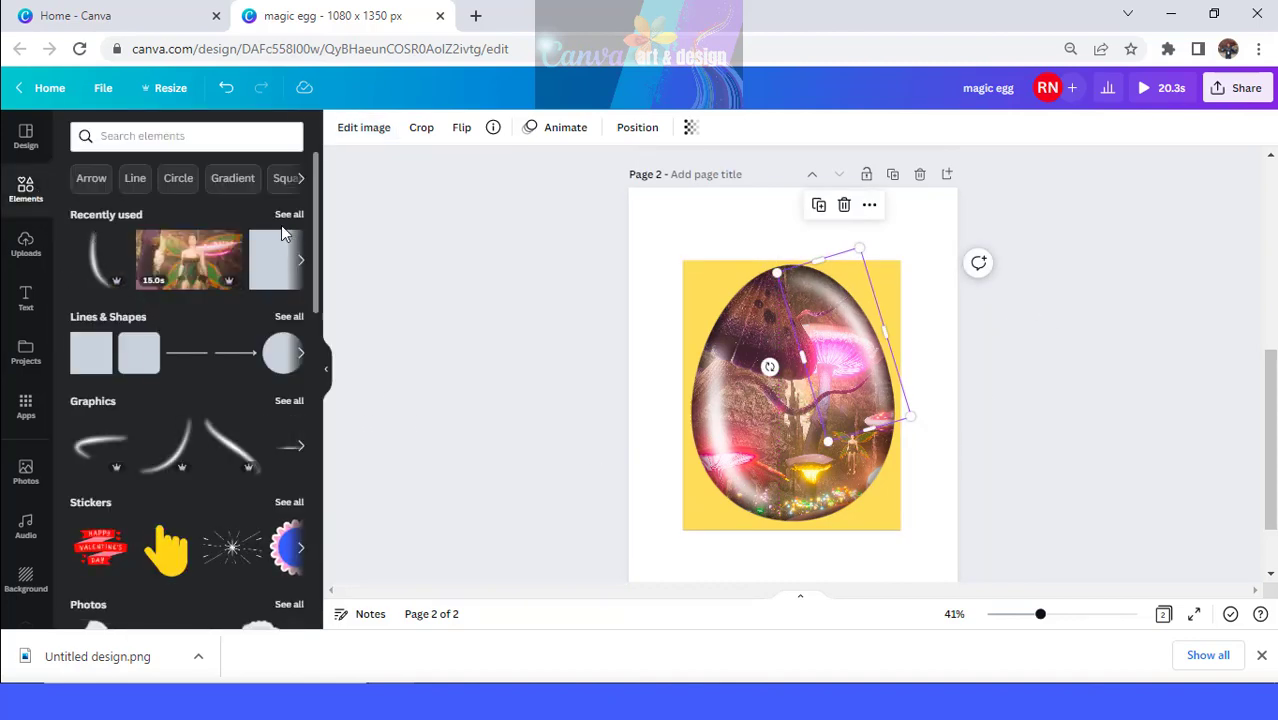
{"action": "left_click", "coordinate": [287, 214]}
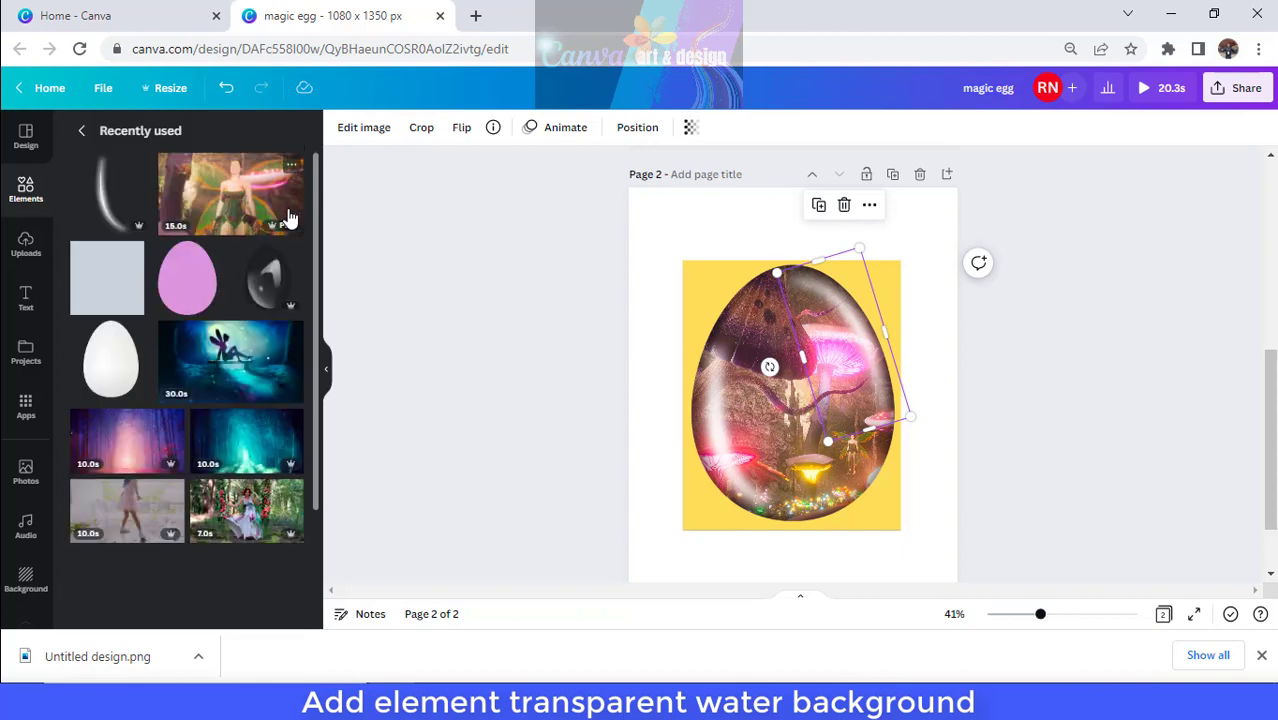
{"action": "left_click", "coordinate": [262, 284]}
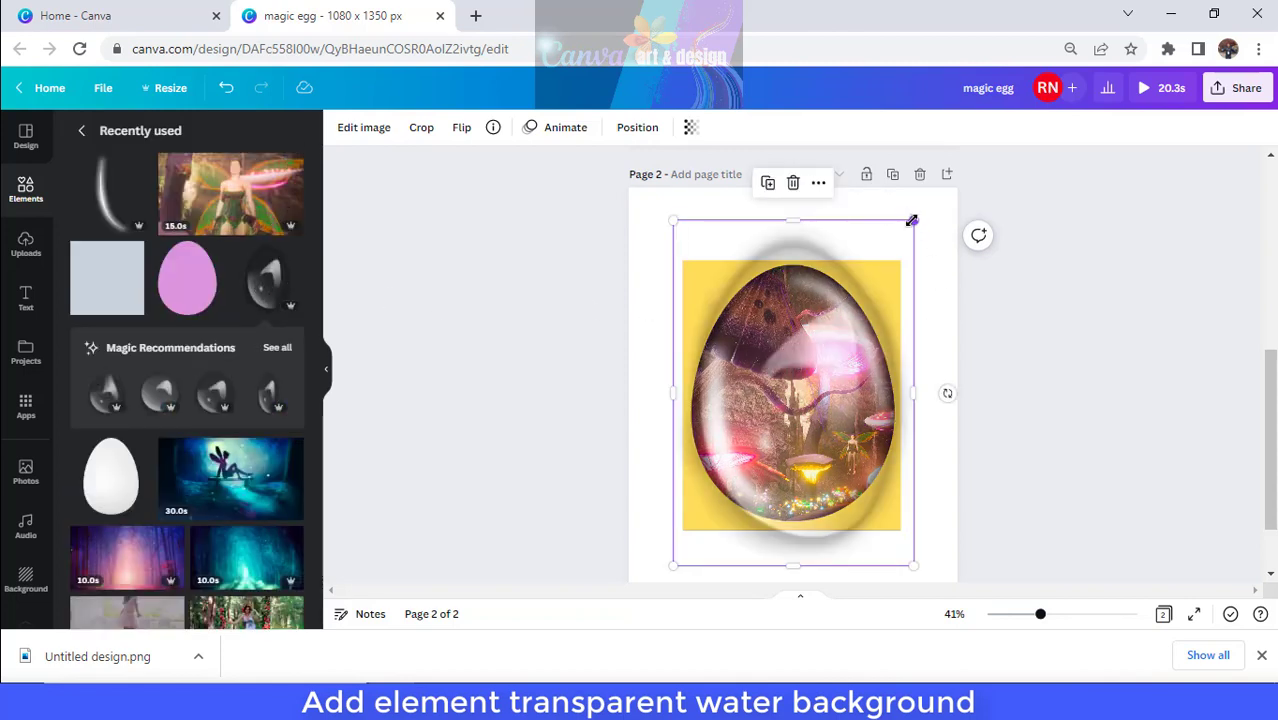
{"action": "left_click_drag", "start_coordinate": [911, 220], "coordinate": [894, 248]}
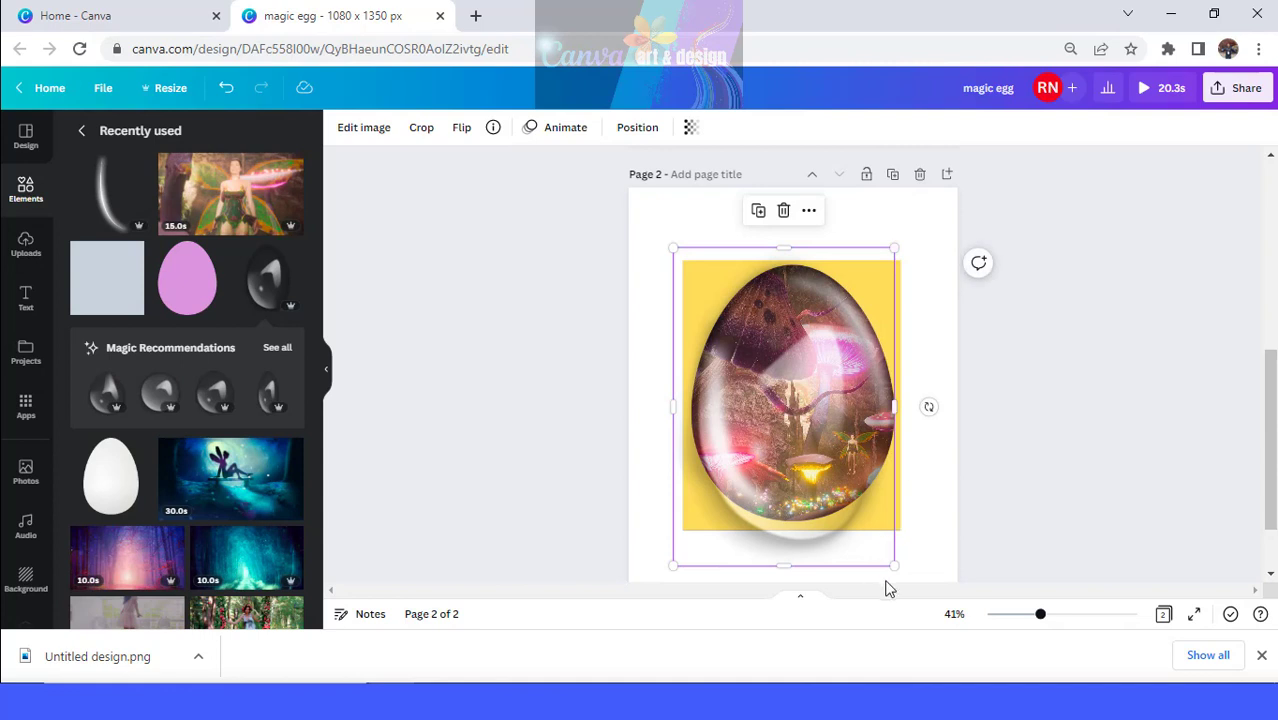
{"action": "left_click_drag", "start_coordinate": [893, 568], "coordinate": [876, 542]}
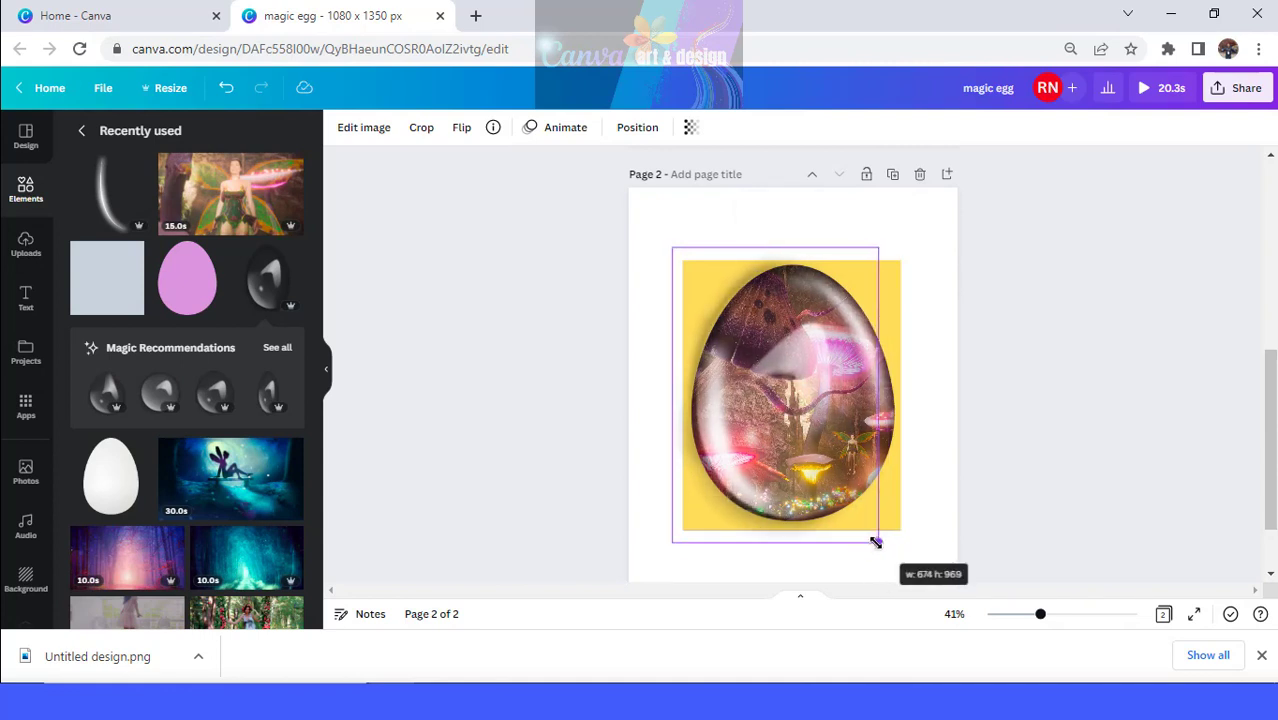
{"action": "left_click_drag", "start_coordinate": [876, 542], "coordinate": [877, 542]}
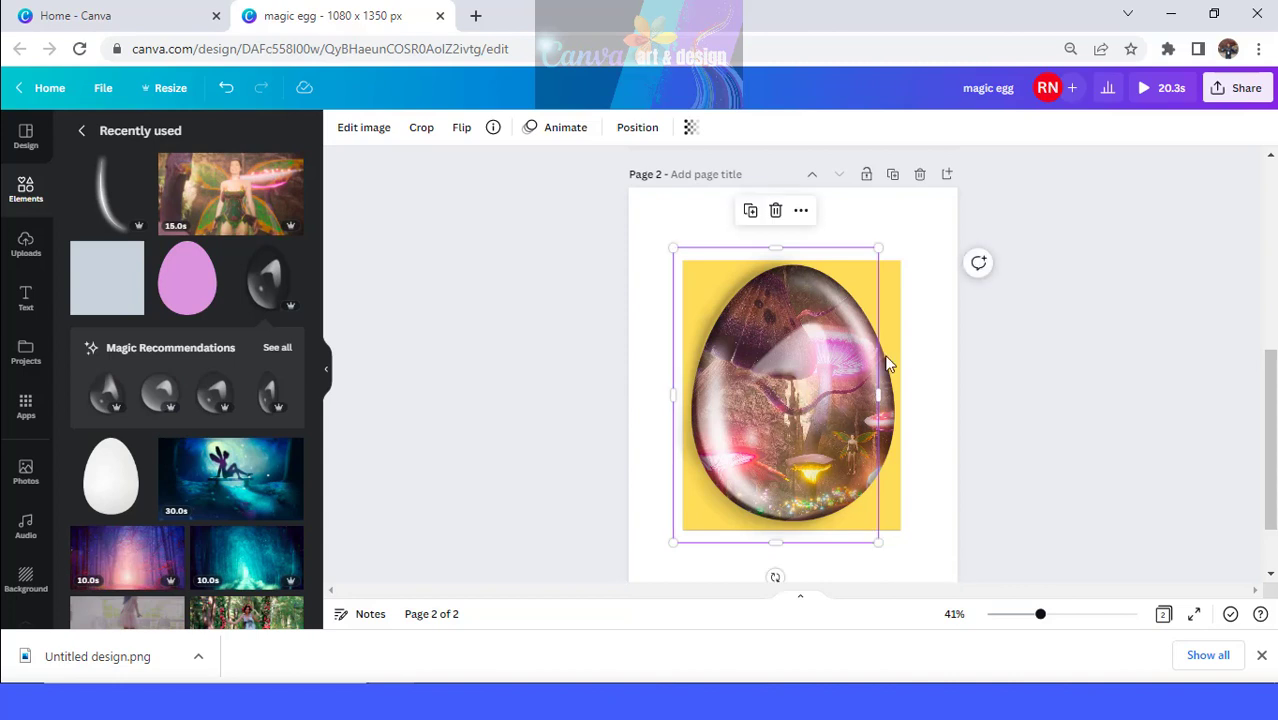
Step: Bring the yellow square with the egg-shaped cutout to the front of all layers
{"action": "left_click", "coordinate": [896, 306]}
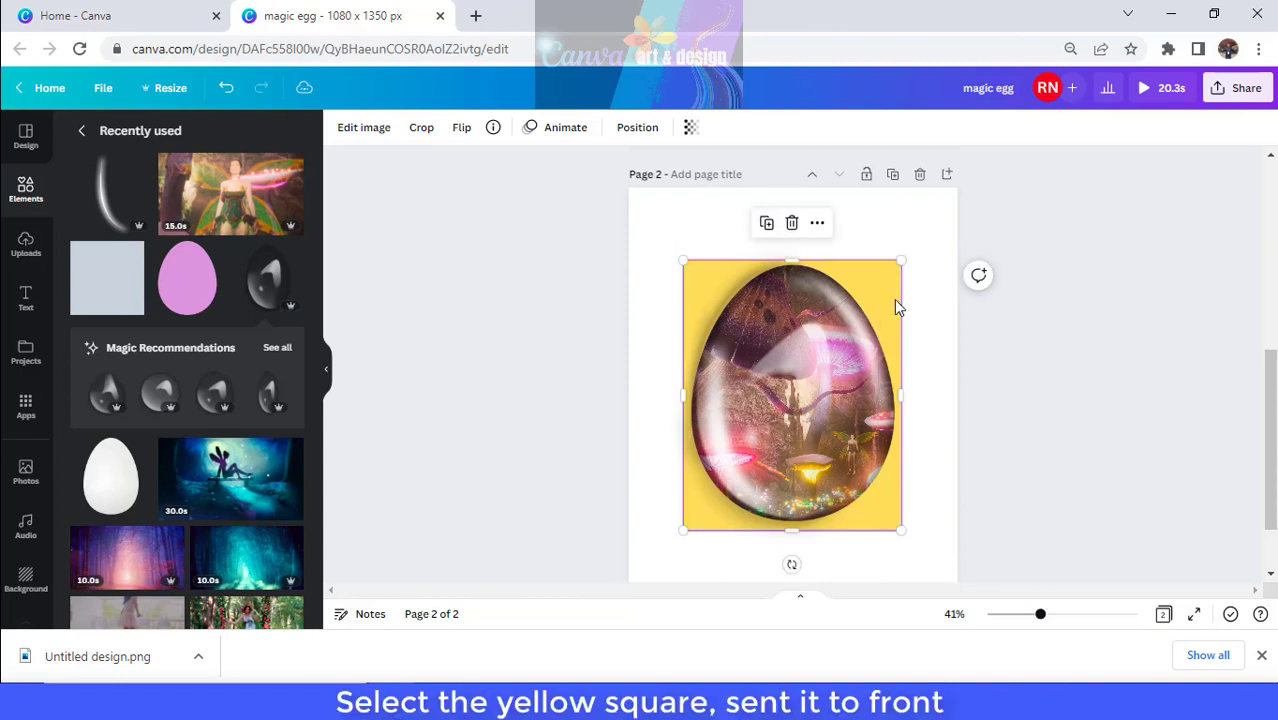
{"action": "right_click", "coordinate": [894, 300]}
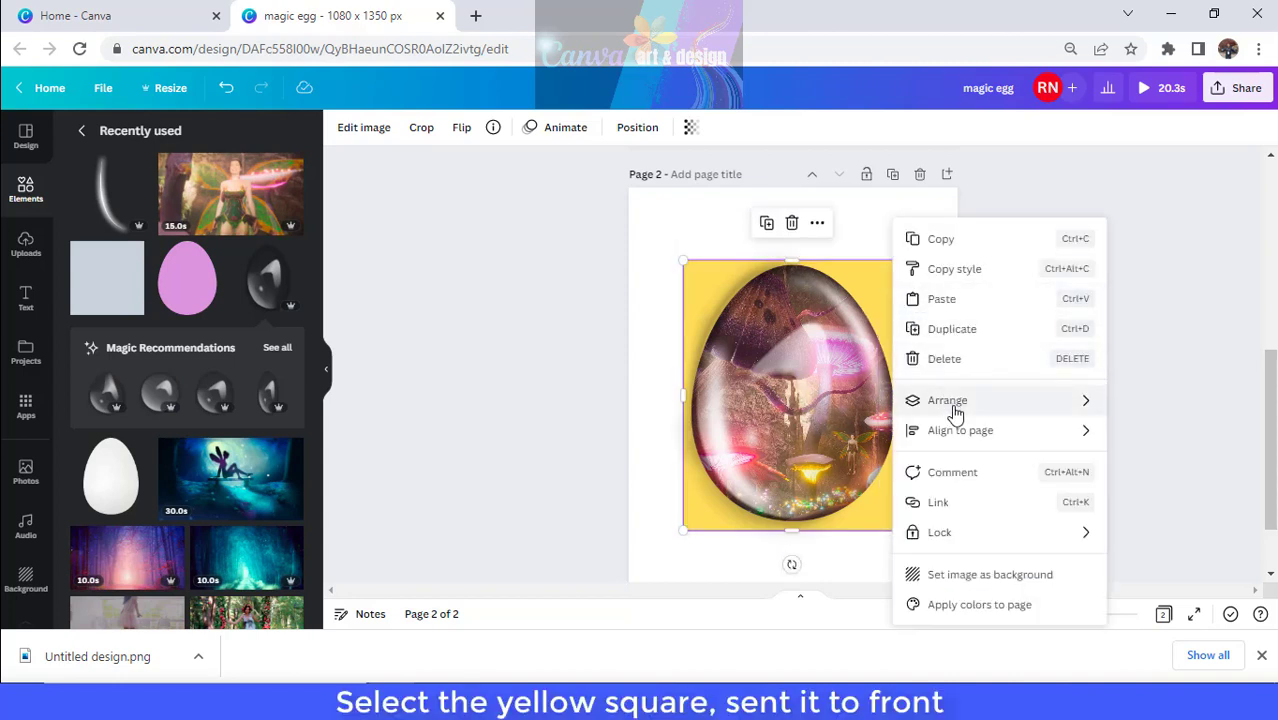
{"action": "mouse_move", "coordinate": [953, 410]}
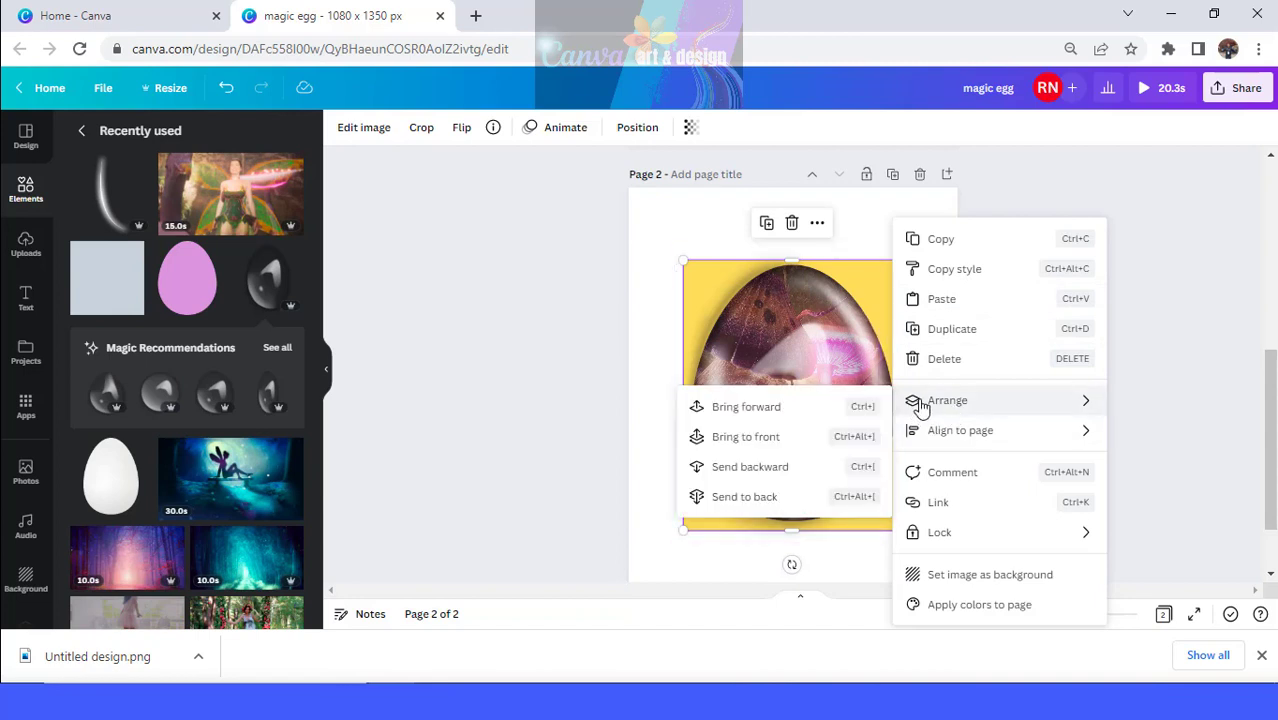
{"action": "left_click", "coordinate": [772, 438]}
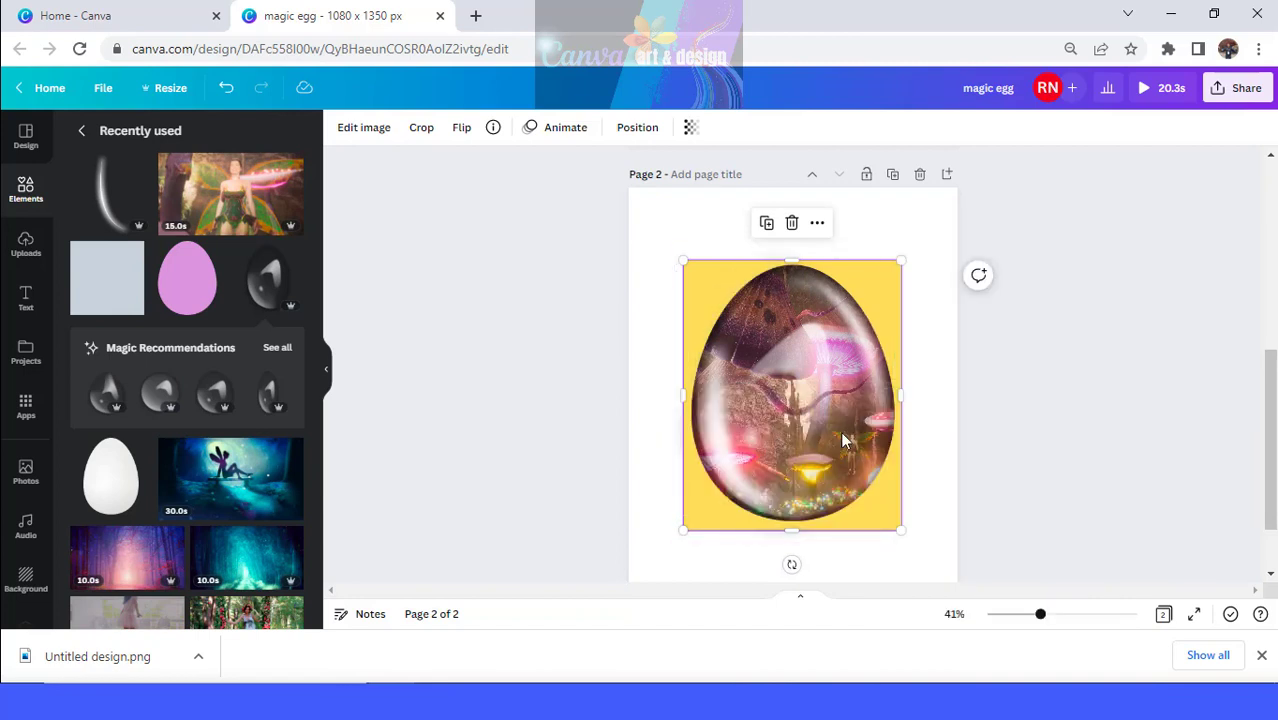
Step: Change page 2's background color to the document's yellow
{"action": "left_click", "coordinate": [1037, 416]}
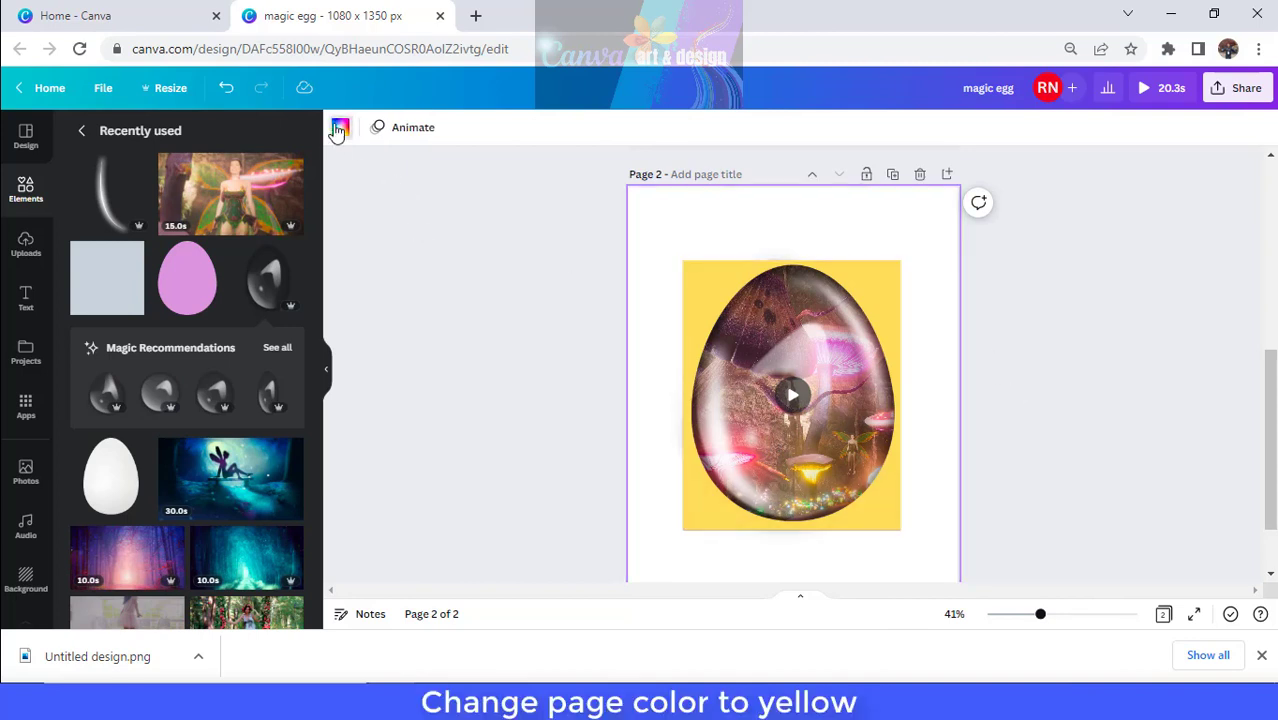
{"action": "left_click", "coordinate": [341, 128]}
{"action": "left_click", "coordinate": [160, 217]}
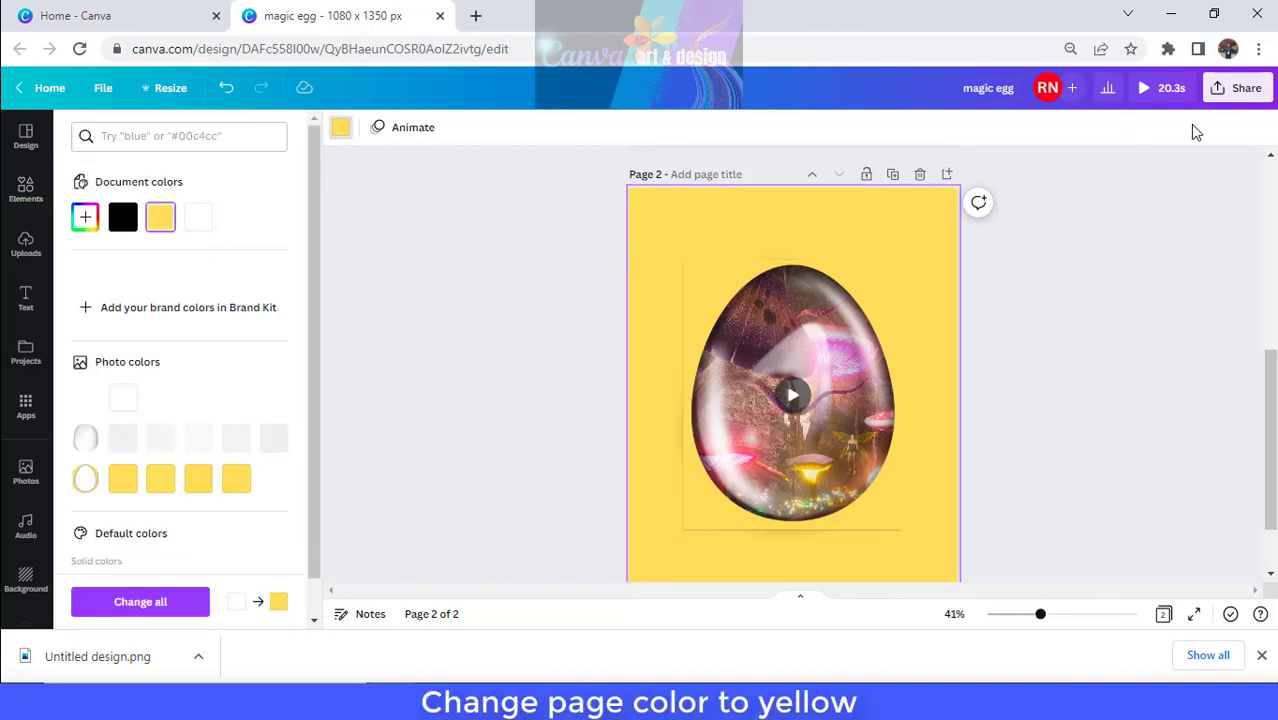
Step: Crop the water drop graphic's bottom, left and top edges so its shadow stays within the yellow square
{"action": "scroll", "coordinate": [752, 573], "scroll_direction": "up", "scroll_amount": 3}
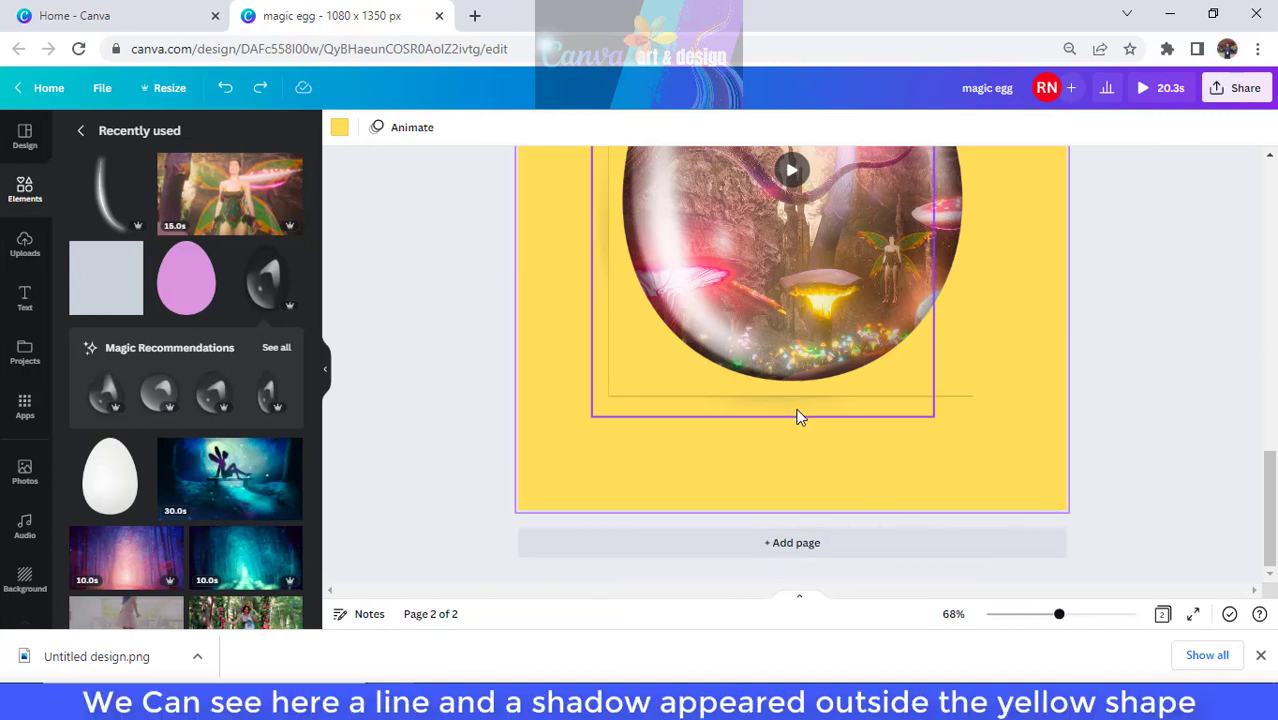
{"action": "left_click", "coordinate": [797, 416]}
{"action": "left_click_drag", "start_coordinate": [766, 416], "coordinate": [779, 392]}
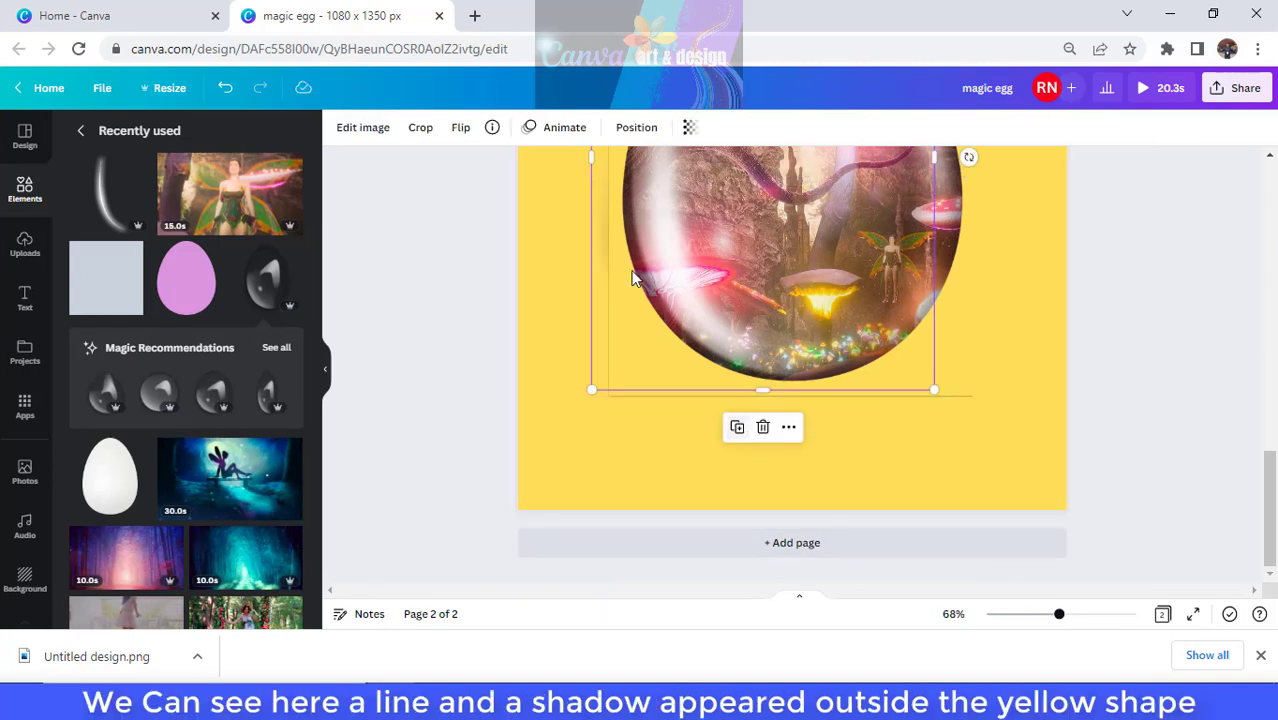
{"action": "left_click_drag", "start_coordinate": [587, 167], "coordinate": [614, 170]}
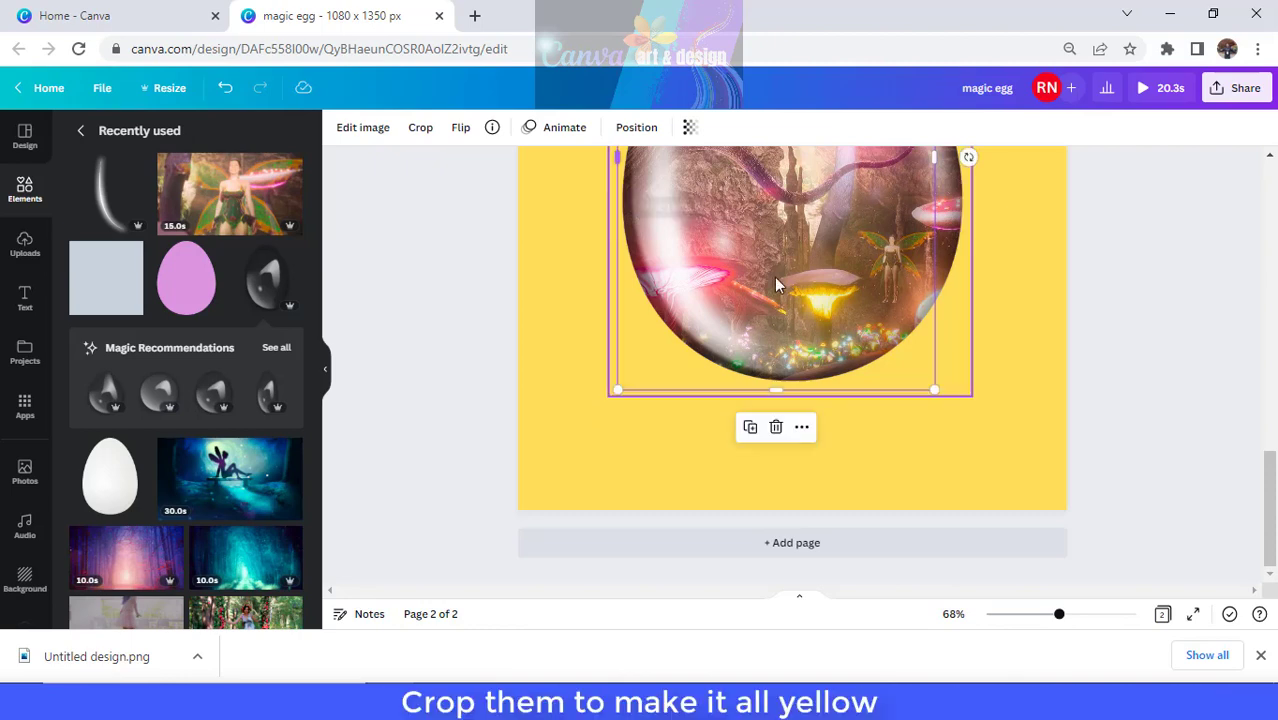
{"action": "scroll", "coordinate": [778, 286], "scroll_direction": "up", "scroll_amount": 2}
{"action": "scroll", "coordinate": [778, 286], "scroll_direction": "up", "scroll_amount": 2}
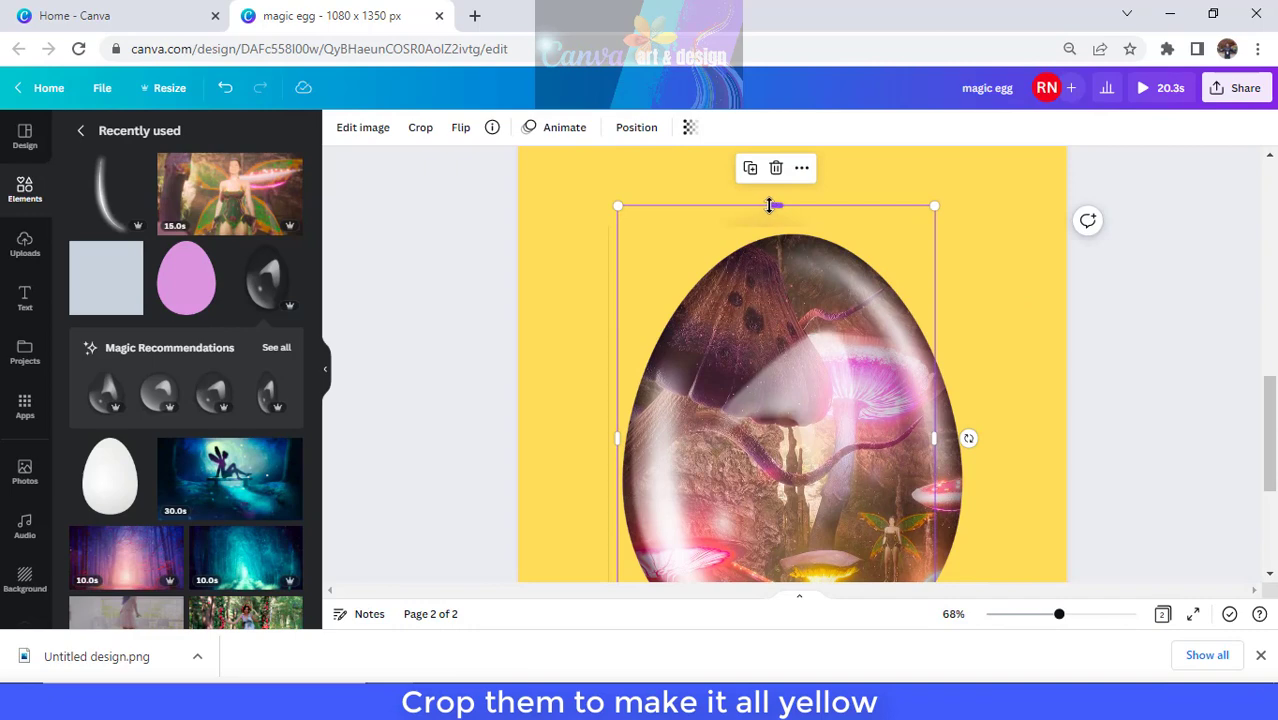
{"action": "left_click_drag", "start_coordinate": [770, 205], "coordinate": [770, 231]}
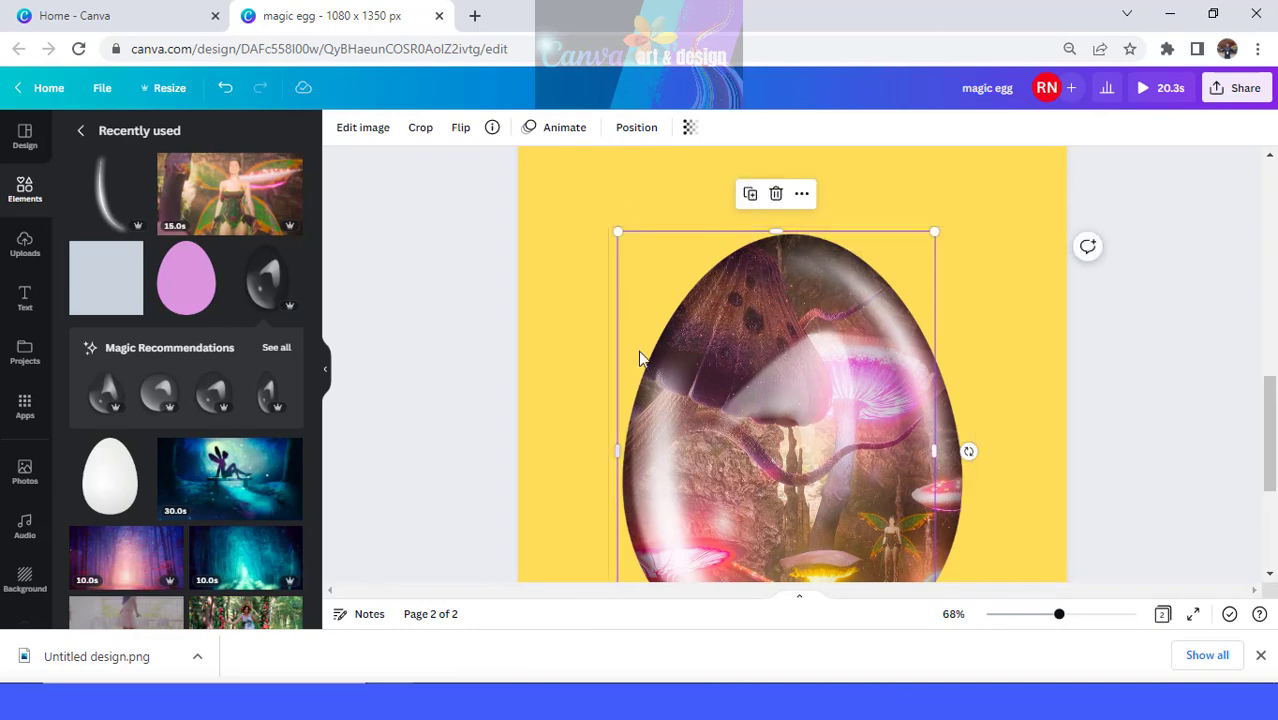
Step: Crop the left and bottom edges of the yellow cutout square slightly to remove the thin lines against the page
{"action": "left_click", "coordinate": [615, 377]}
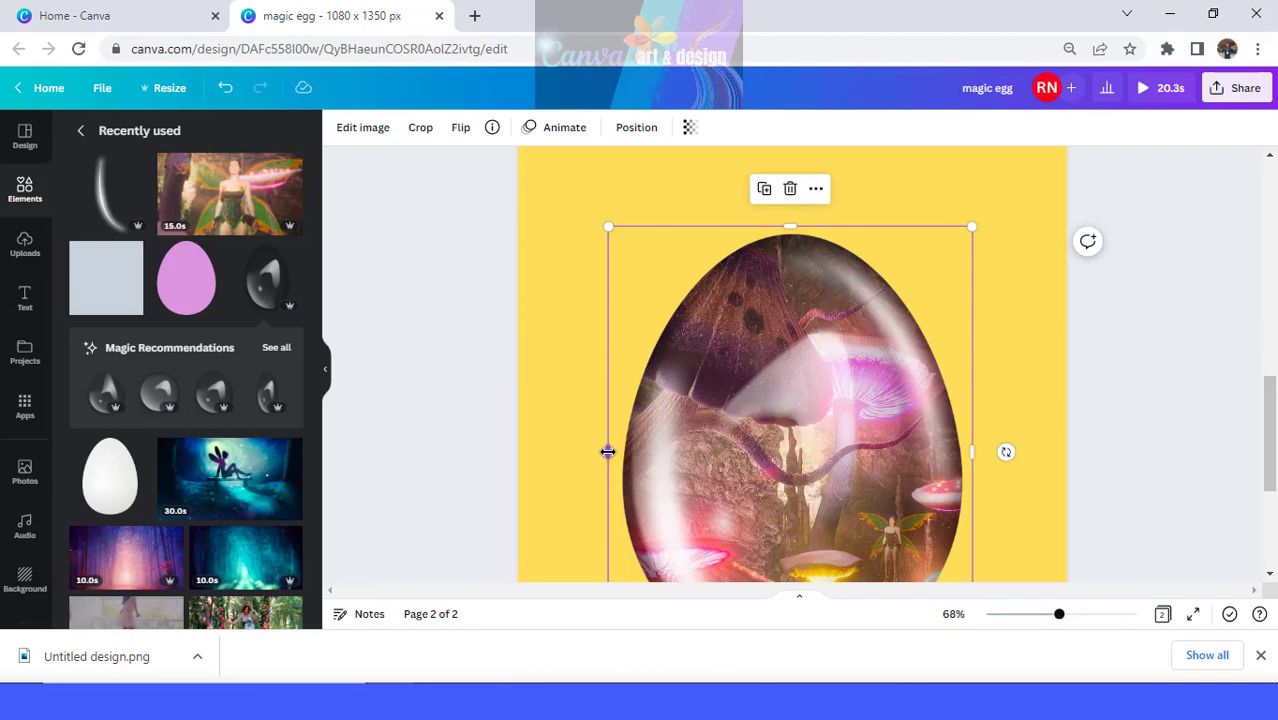
{"action": "left_click_drag", "start_coordinate": [607, 452], "coordinate": [611, 464]}
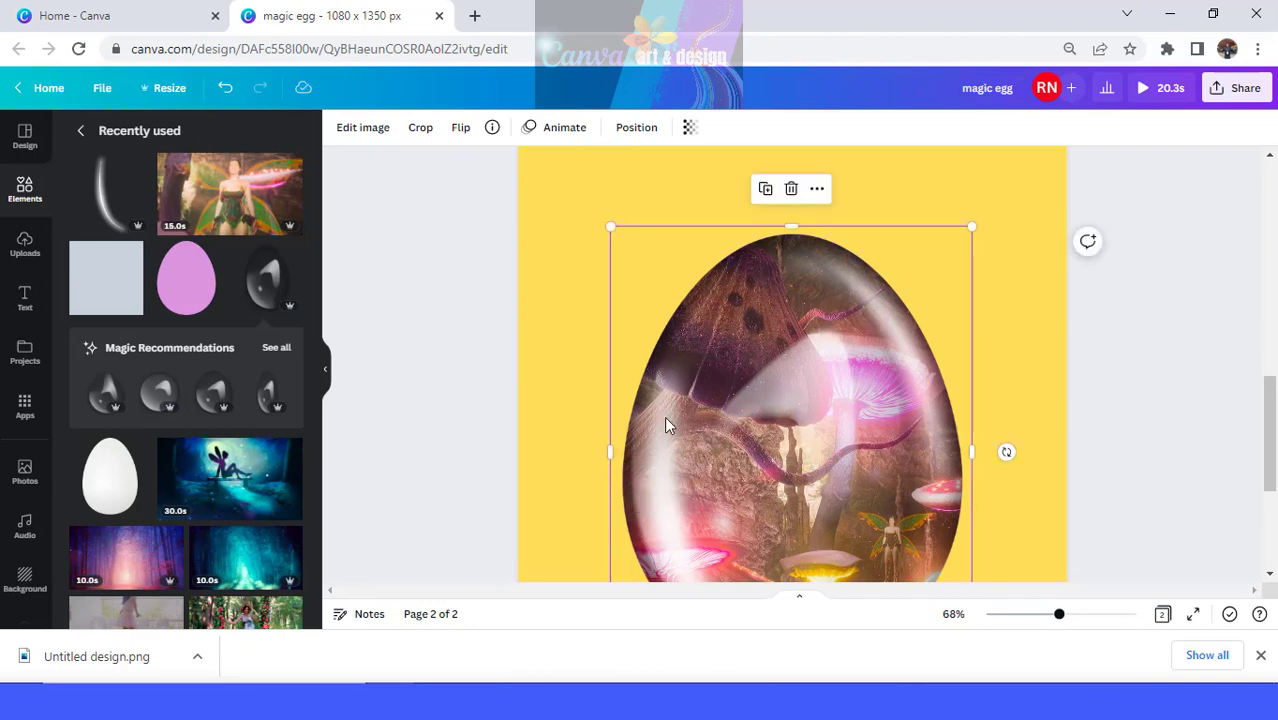
{"action": "scroll", "coordinate": [743, 422], "scroll_direction": "down", "scroll_amount": 3}
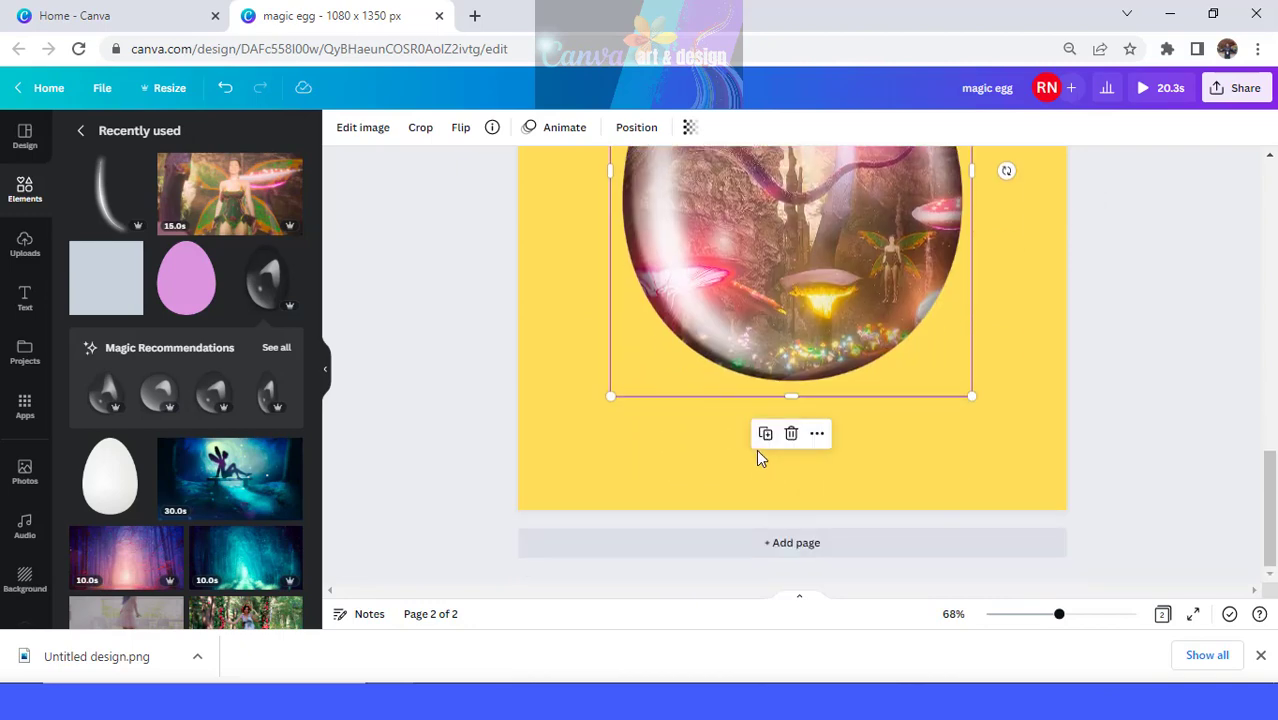
{"action": "left_click", "coordinate": [686, 463]}
{"action": "left_click", "coordinate": [731, 393]}
{"action": "left_click", "coordinate": [1079, 615]}
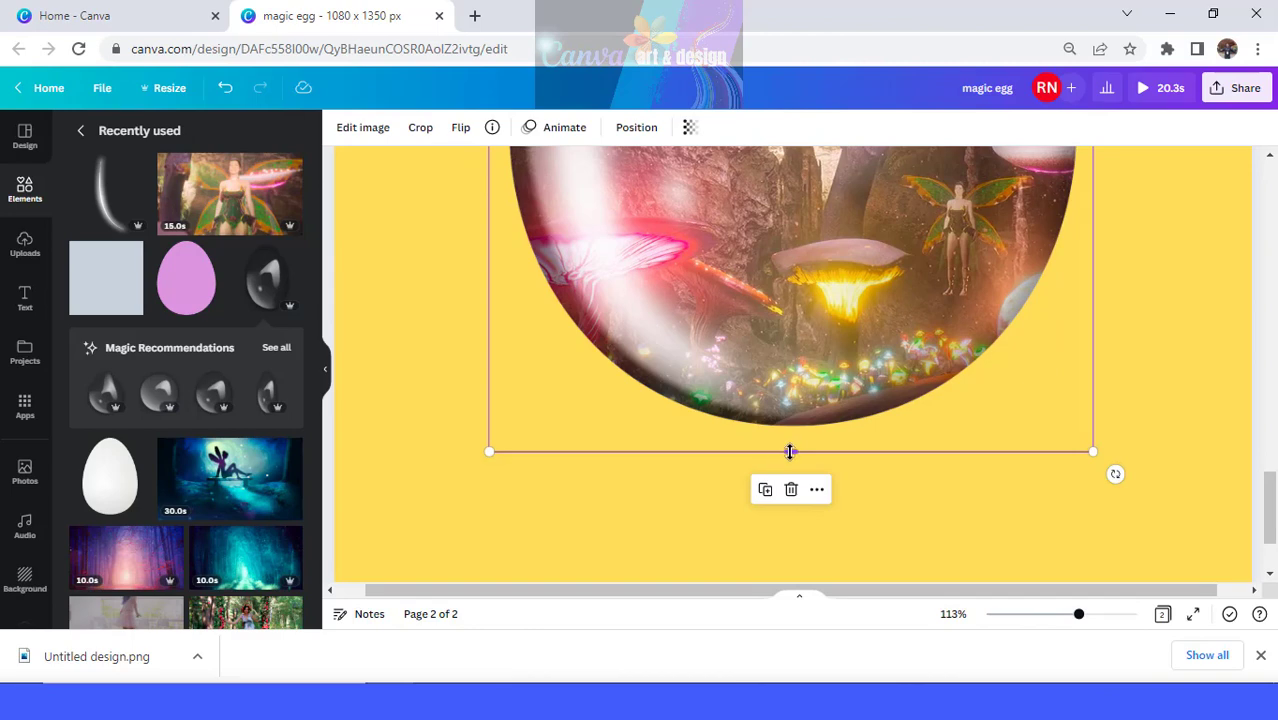
{"action": "mouse_move", "coordinate": [790, 452]}
{"action": "left_mouse_down"}
{"action": "mouse_move", "coordinate": [790, 434]}
{"action": "mouse_move", "coordinate": [790, 447]}
{"action": "left_mouse_up"}
{"action": "left_click", "coordinate": [731, 518]}
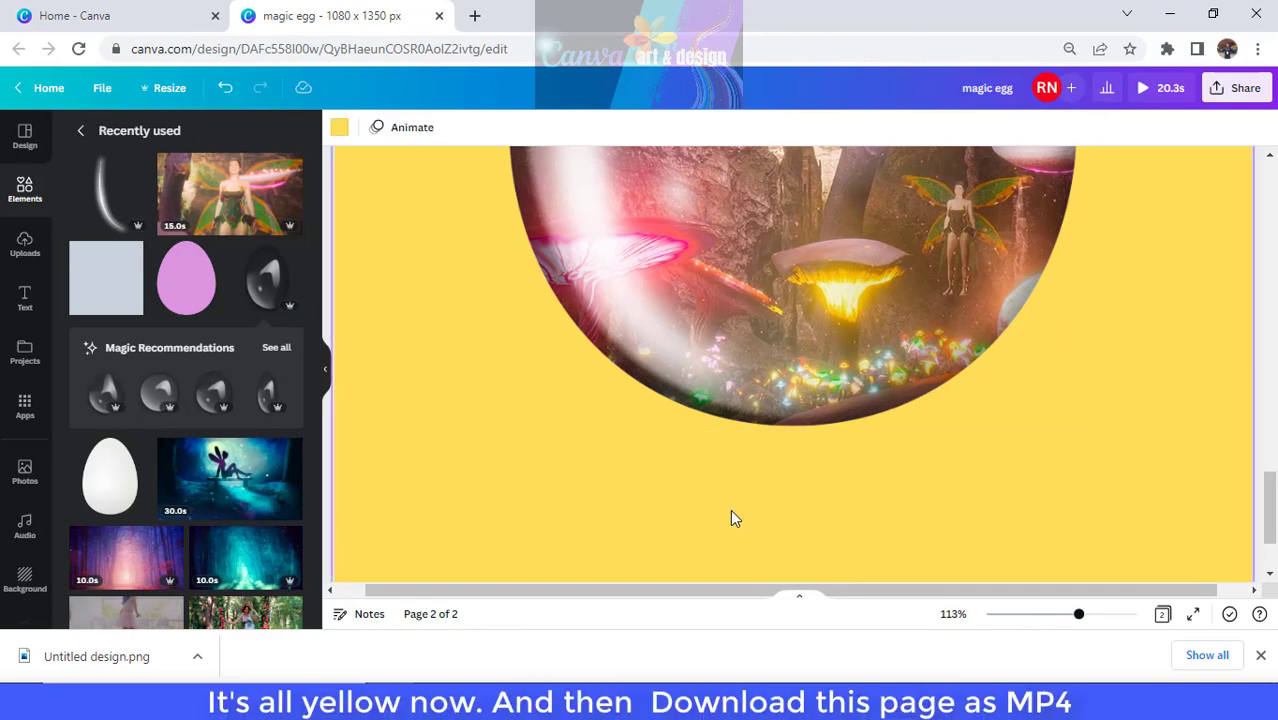
Step: Download only page 2 of the design as an MP4 video
{"action": "scroll", "coordinate": [922, 500], "scroll_direction": "up", "scroll_amount": 5}
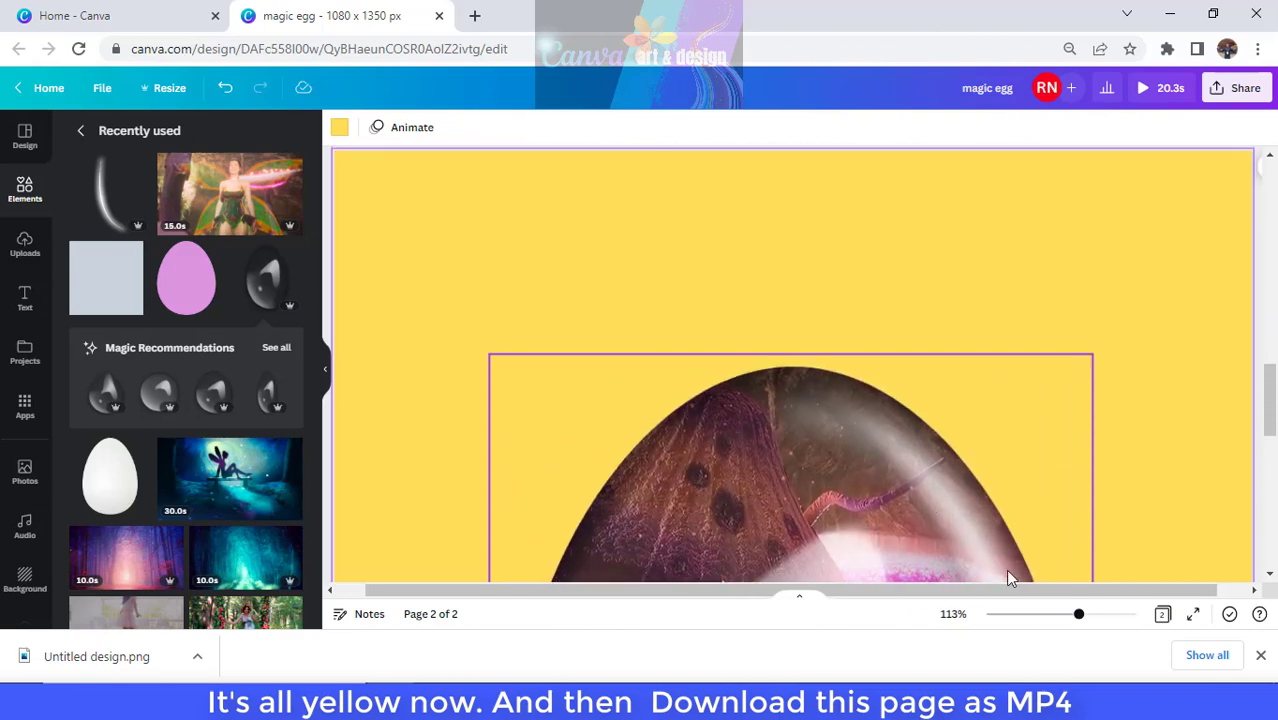
{"action": "left_click", "coordinate": [1038, 615]}
{"action": "left_click", "coordinate": [1027, 519]}
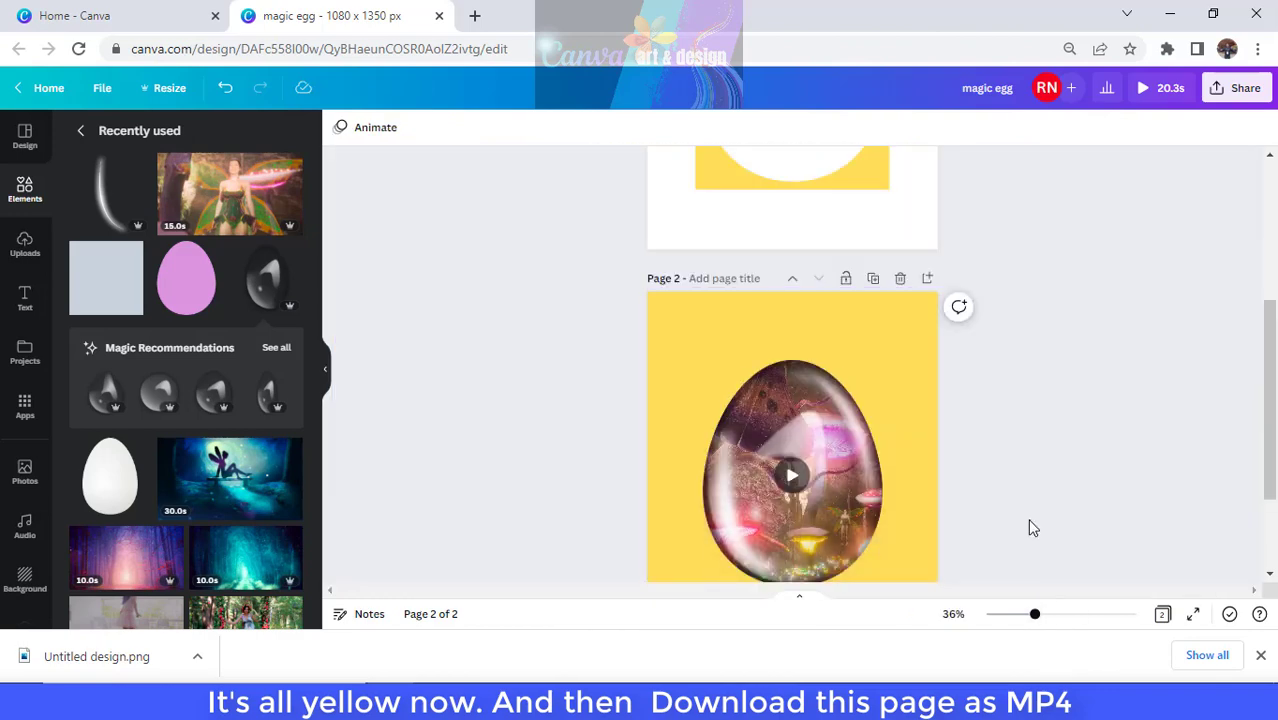
{"action": "scroll", "coordinate": [1027, 540], "scroll_direction": "down", "scroll_amount": 3}
{"action": "left_click", "coordinate": [1245, 92]}
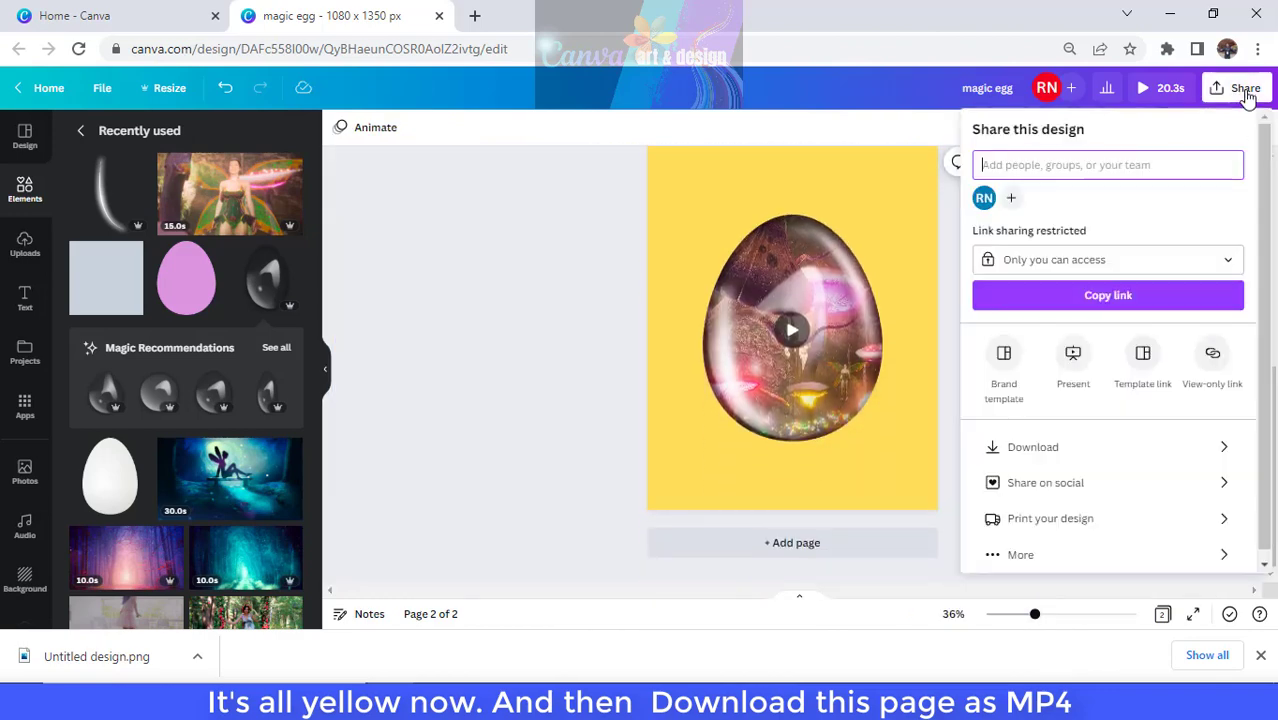
{"action": "left_click", "coordinate": [1108, 451]}
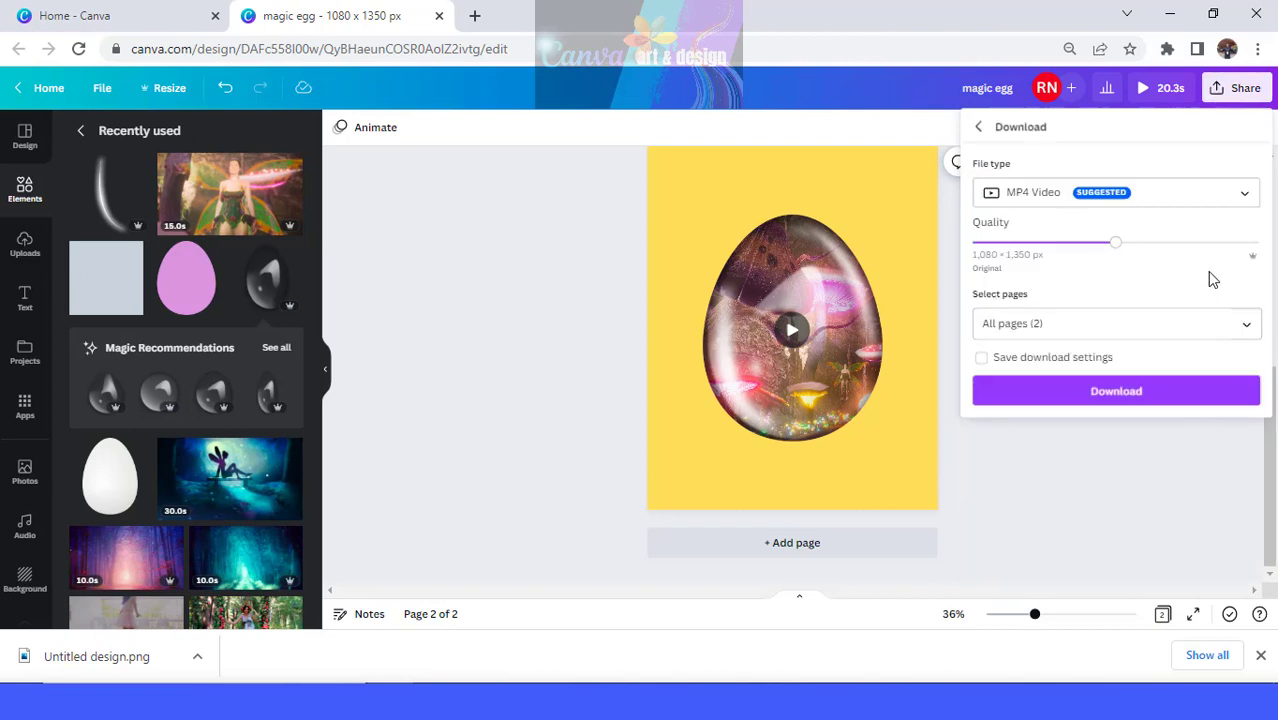
{"action": "left_click", "coordinate": [1248, 326]}
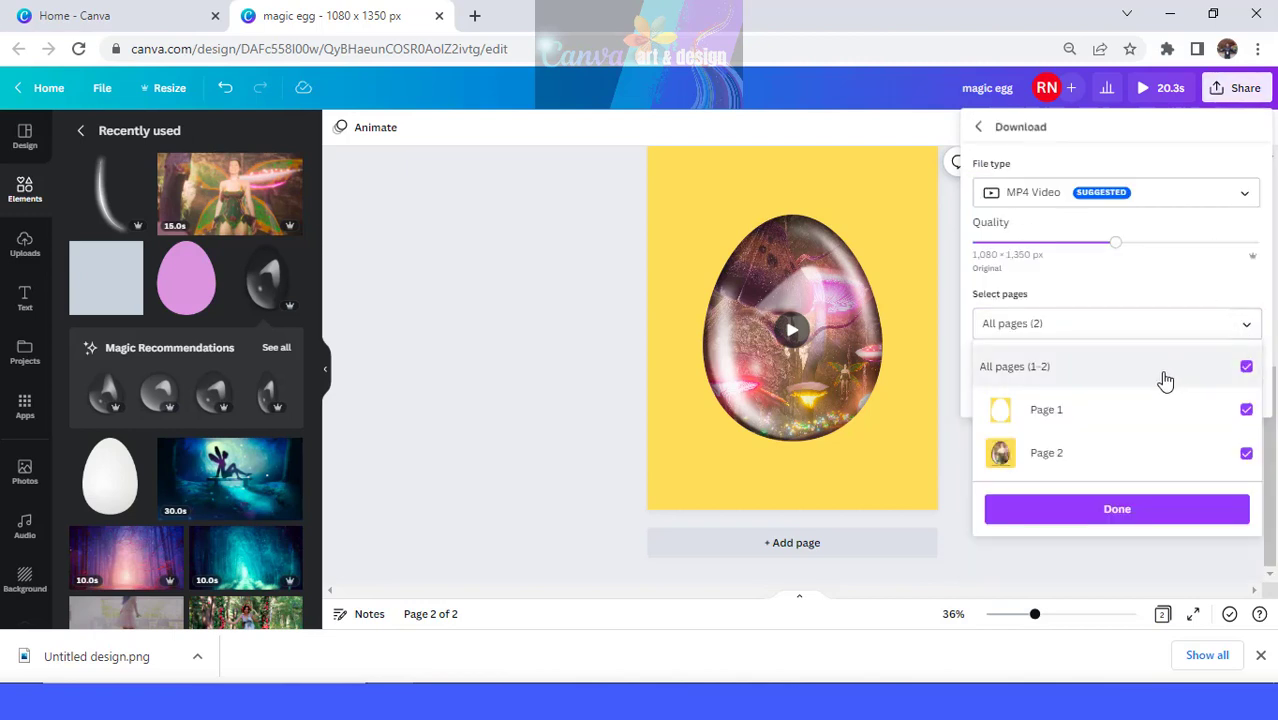
{"action": "left_click", "coordinate": [1100, 426]}
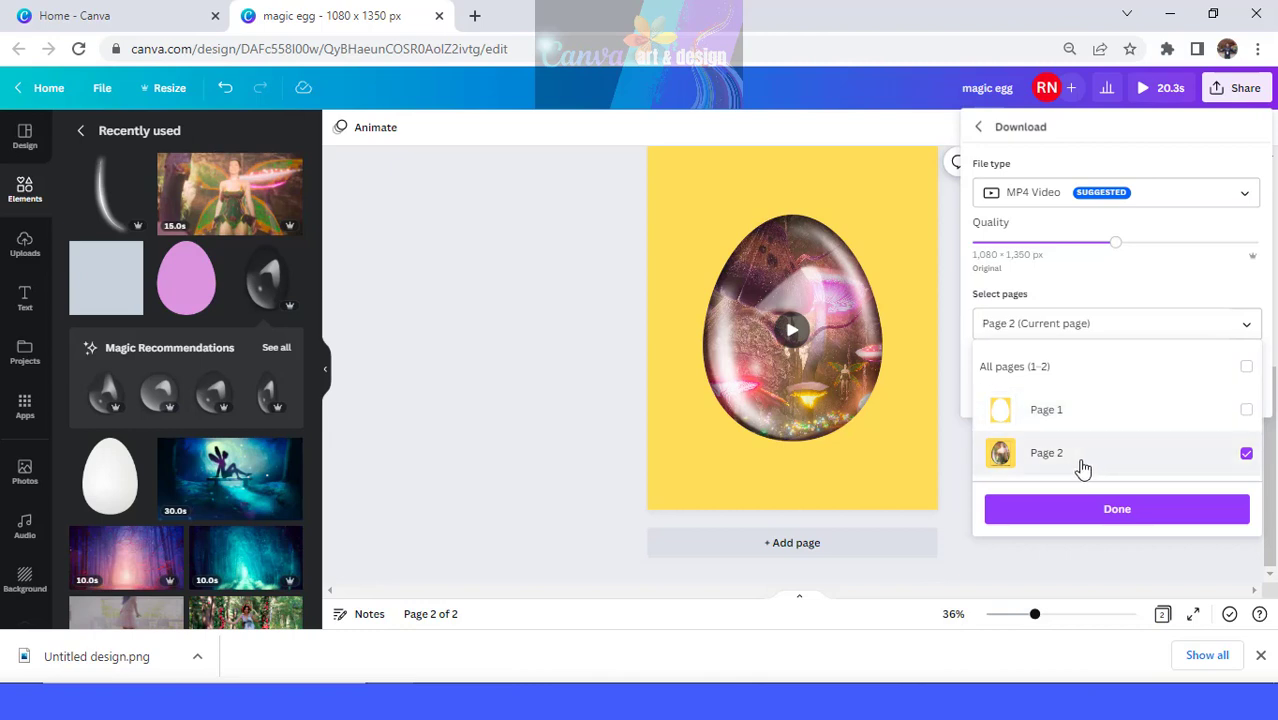
{"action": "left_click", "coordinate": [1104, 515]}
{"action": "left_click", "coordinate": [1114, 390]}
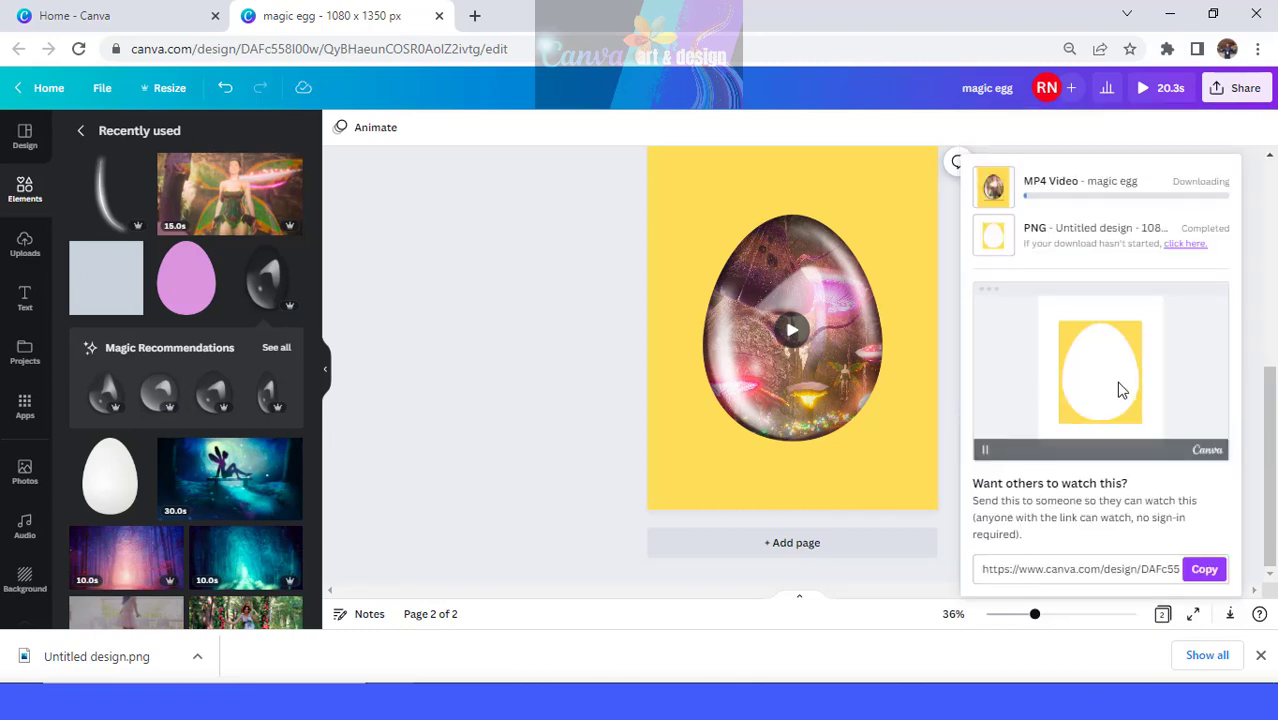
Step: Add a third page and set its background color to white
{"action": "left_click", "coordinate": [785, 548]}
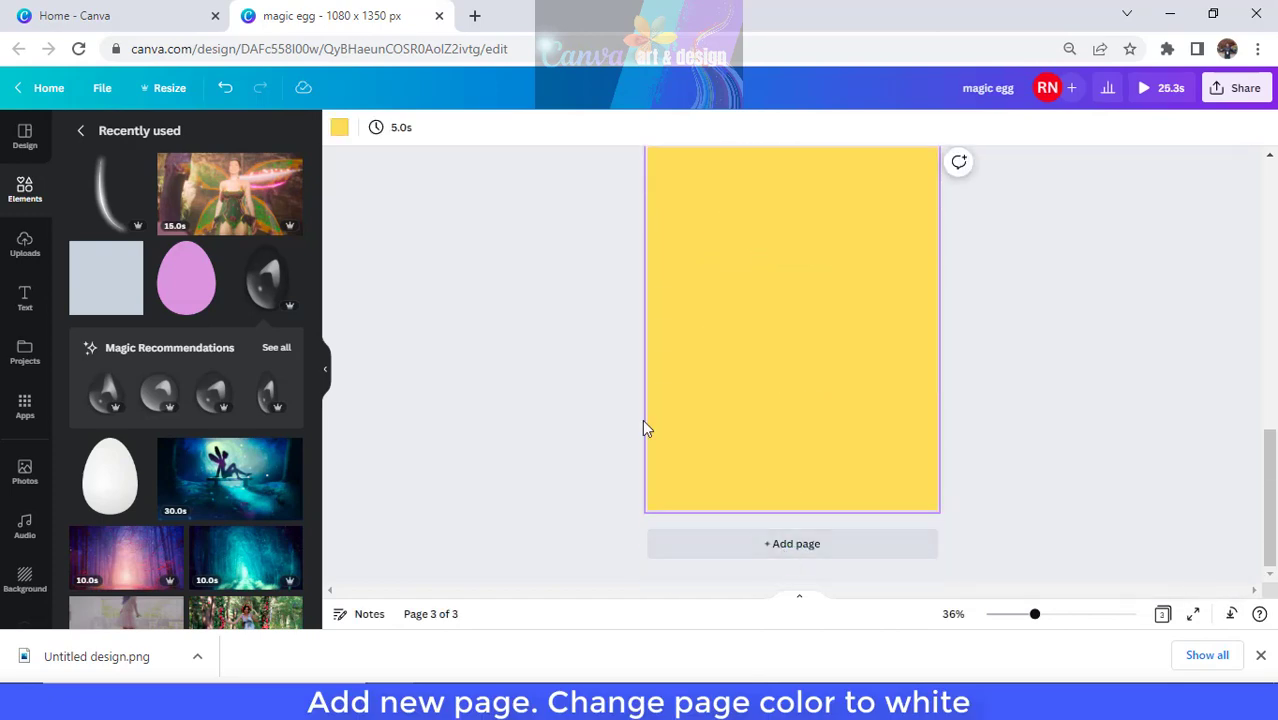
{"action": "left_click", "coordinate": [338, 128]}
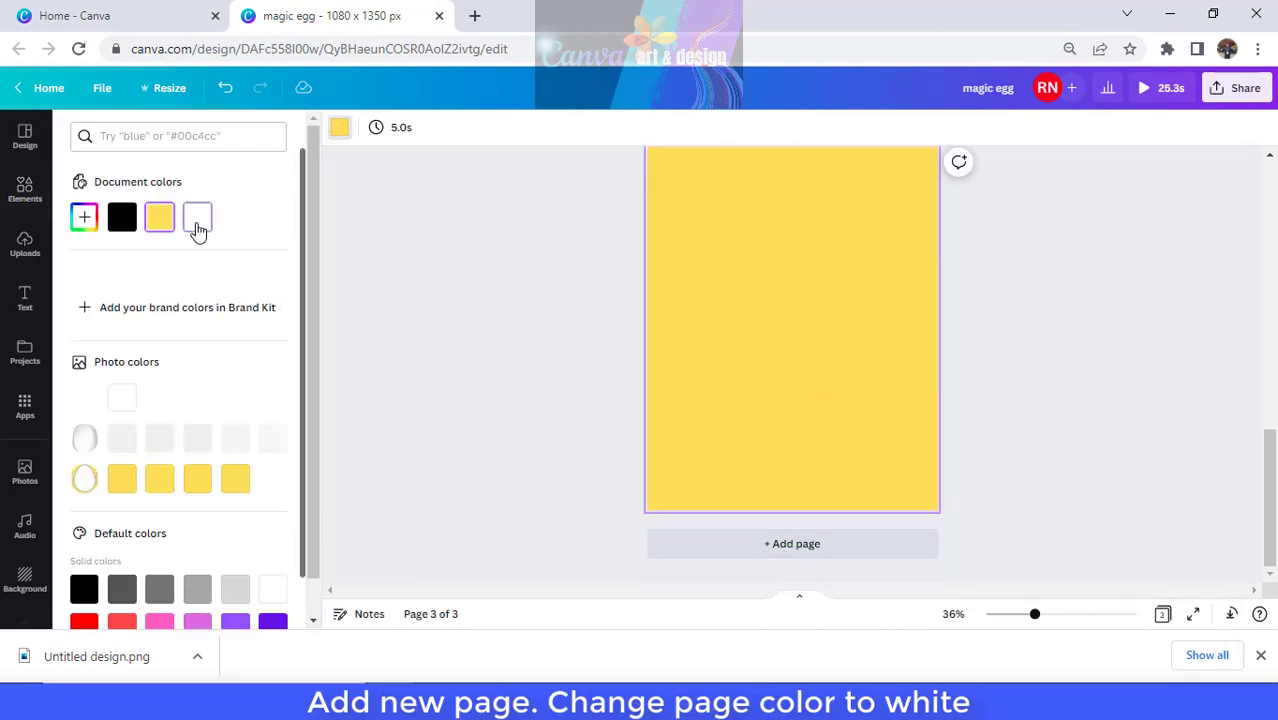
{"action": "left_click", "coordinate": [198, 220]}
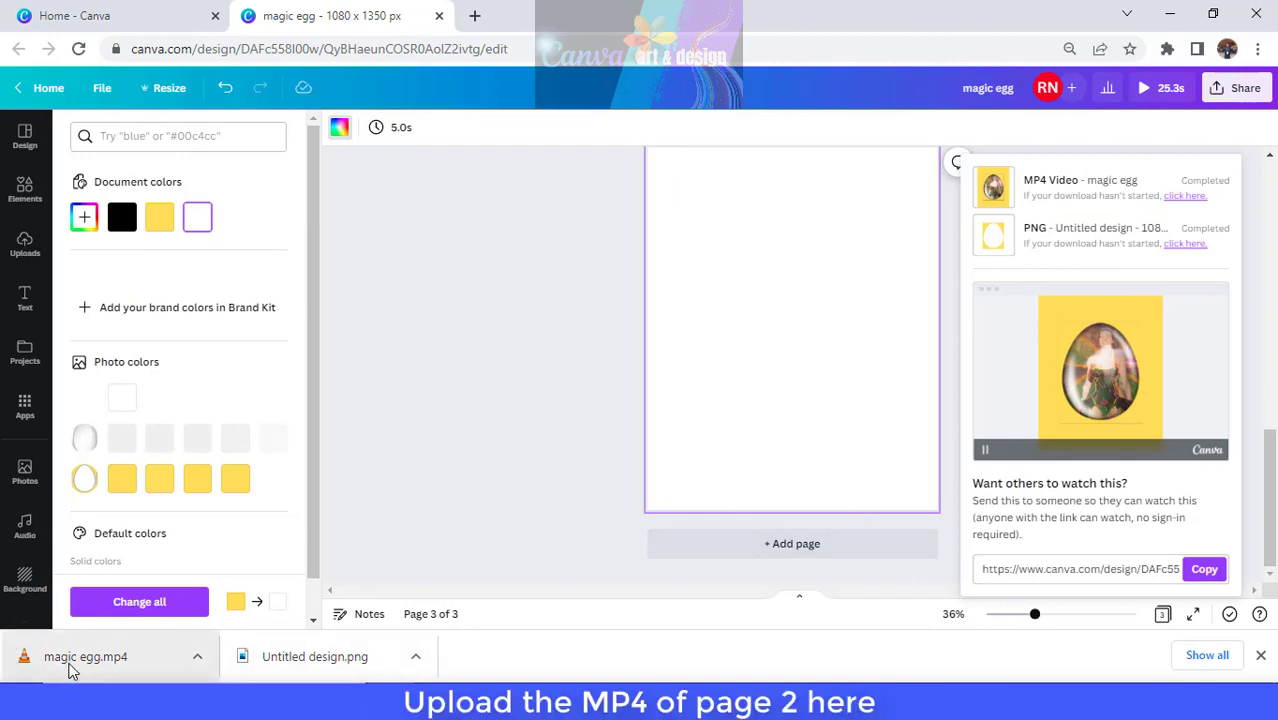
Step: Upload the downloaded magic egg.mp4 onto page 3 and remove the video's background
{"action": "left_click_drag", "start_coordinate": [74, 660], "coordinate": [800, 302]}
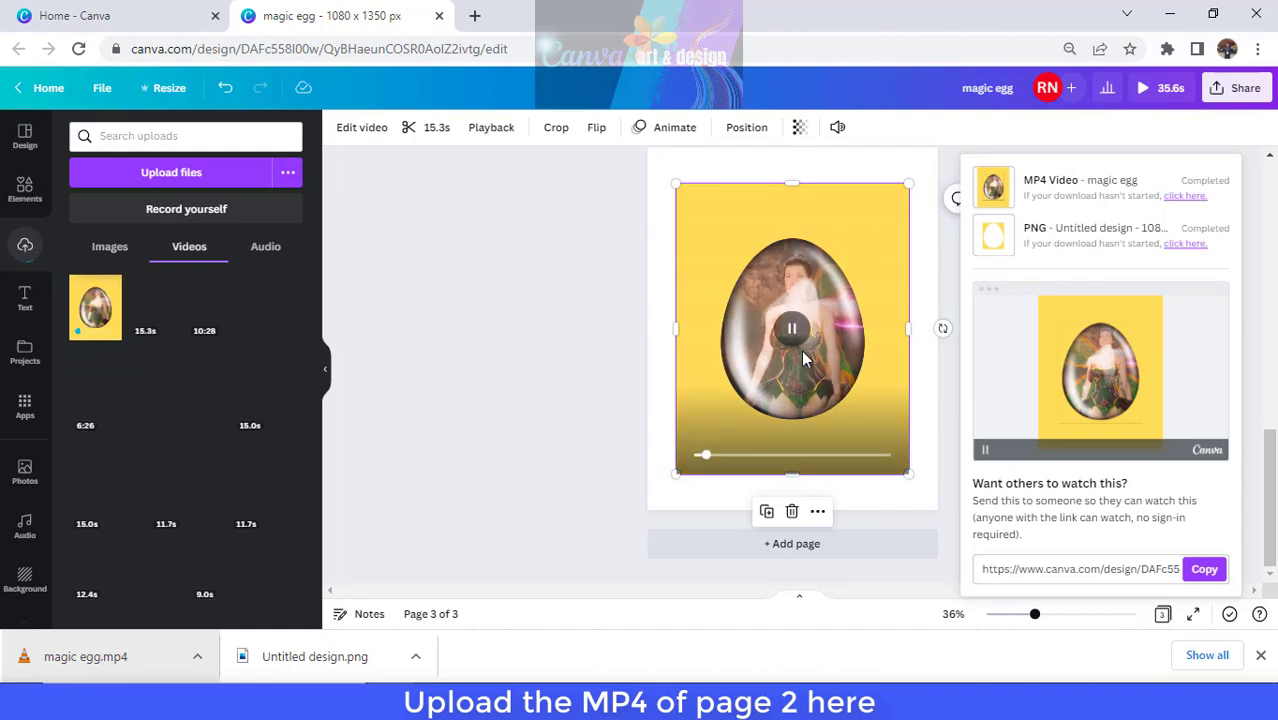
{"action": "left_click", "coordinate": [366, 127]}
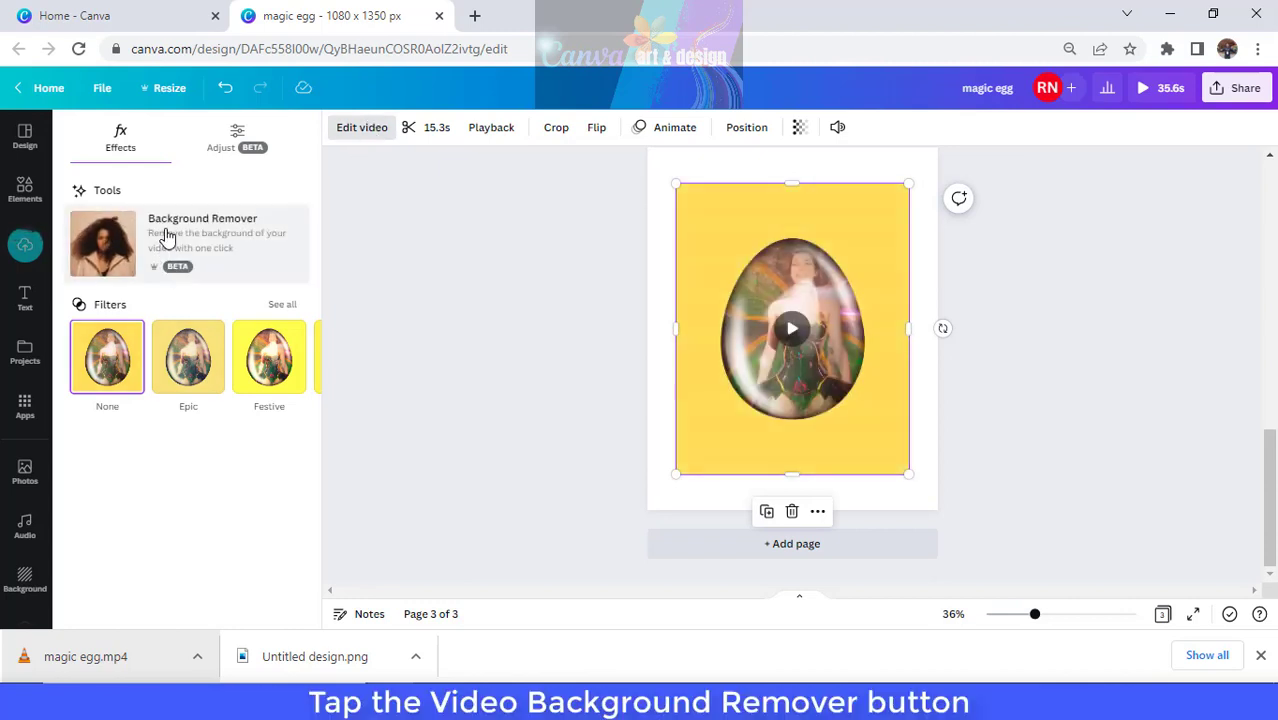
{"action": "left_click", "coordinate": [169, 238]}
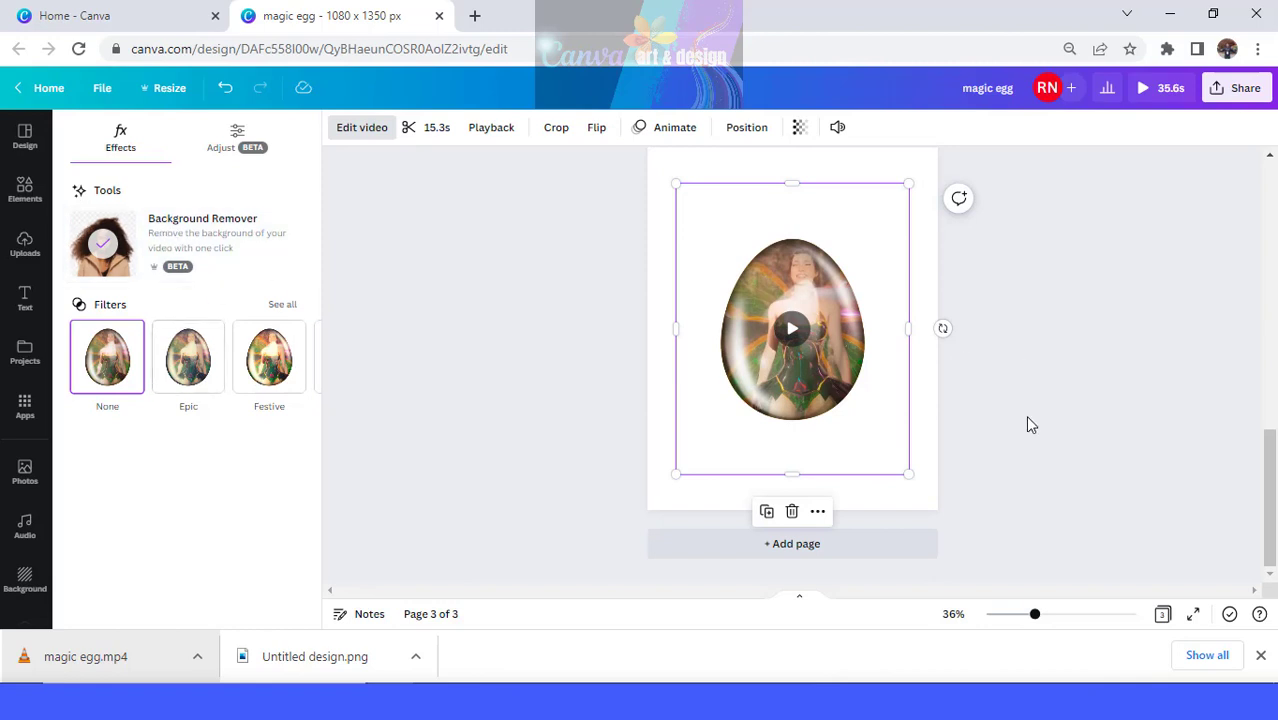
Step: Enlarge the egg video on page 3 to the full page width and crop its empty upper and lower edges close to the egg
{"action": "left_click", "coordinate": [930, 503]}
{"action": "left_click", "coordinate": [930, 503]}
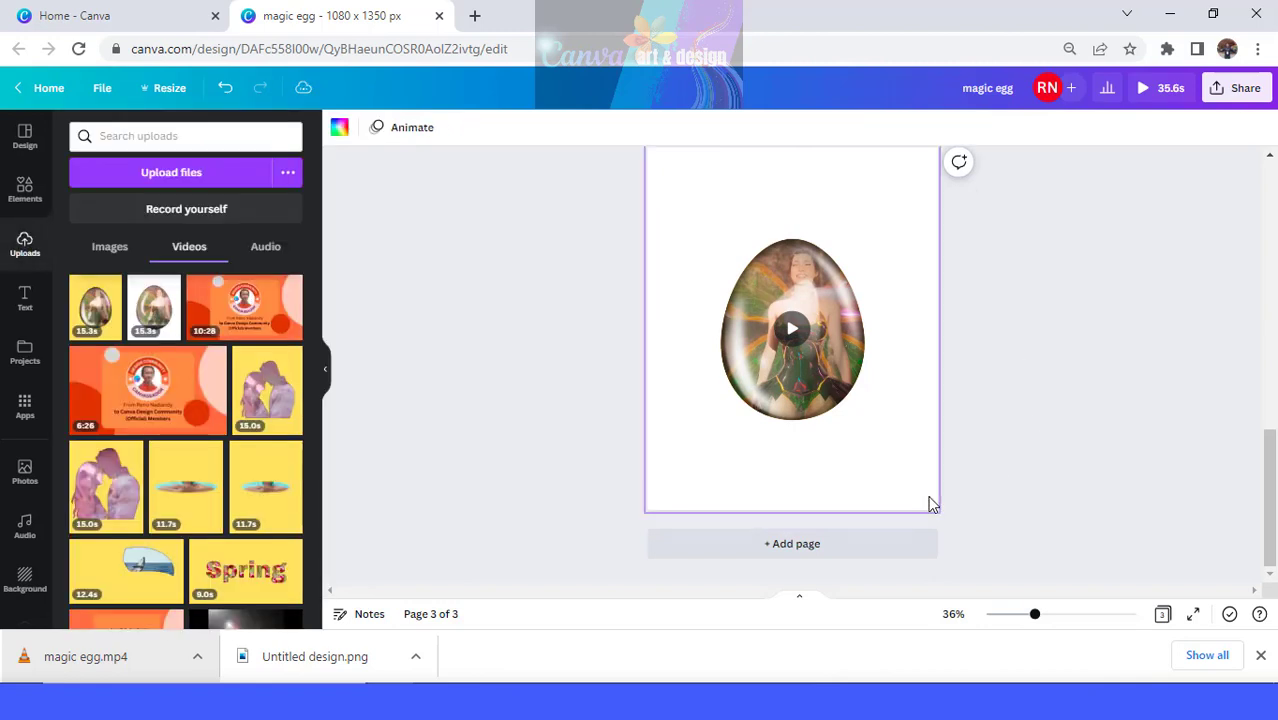
{"action": "left_click", "coordinate": [811, 372]}
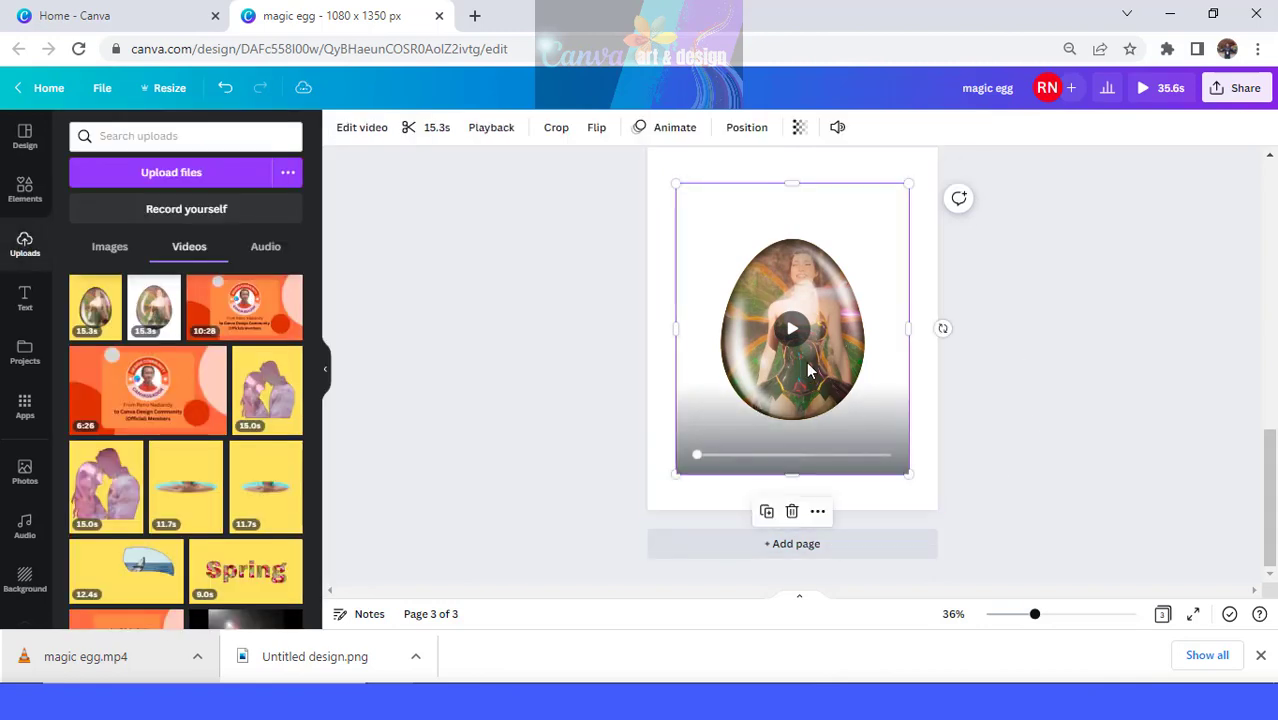
{"action": "left_click_drag", "start_coordinate": [672, 473], "coordinate": [647, 510]}
{"action": "left_click_drag", "start_coordinate": [906, 186], "coordinate": [937, 148]}
{"action": "left_click_drag", "start_coordinate": [792, 150], "coordinate": [793, 207]}
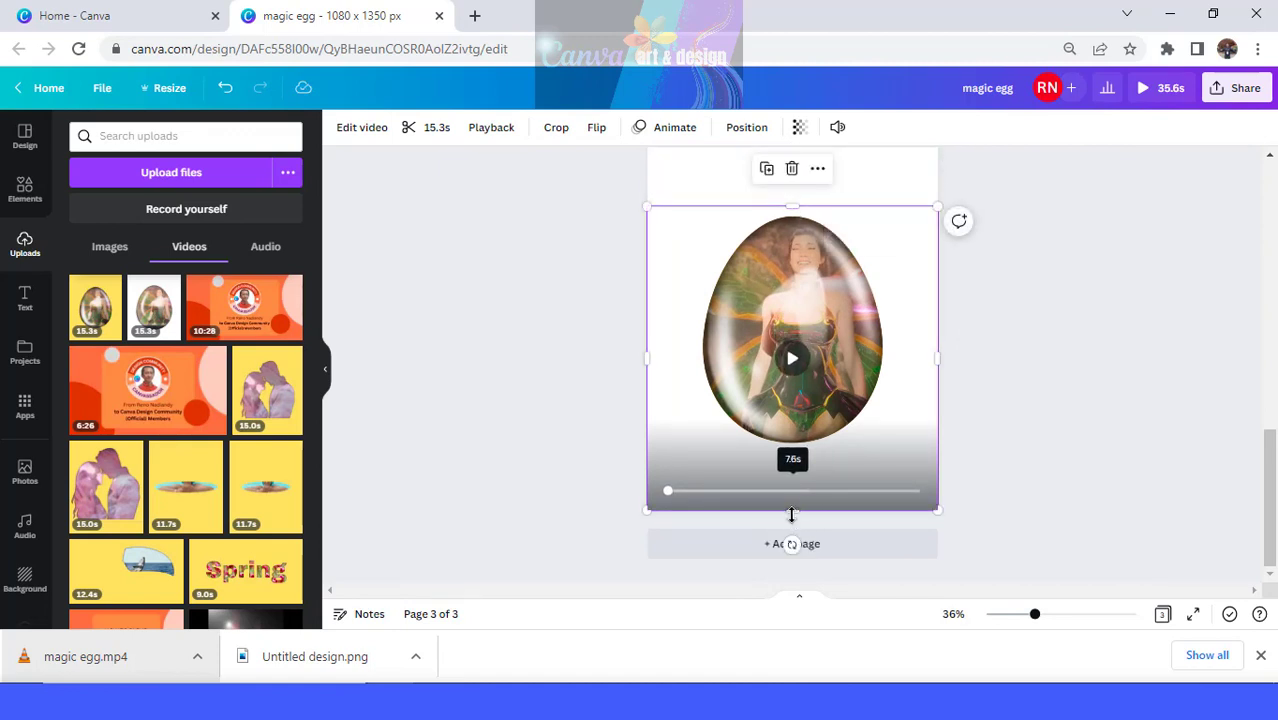
{"action": "left_click_drag", "start_coordinate": [790, 509], "coordinate": [789, 447]}
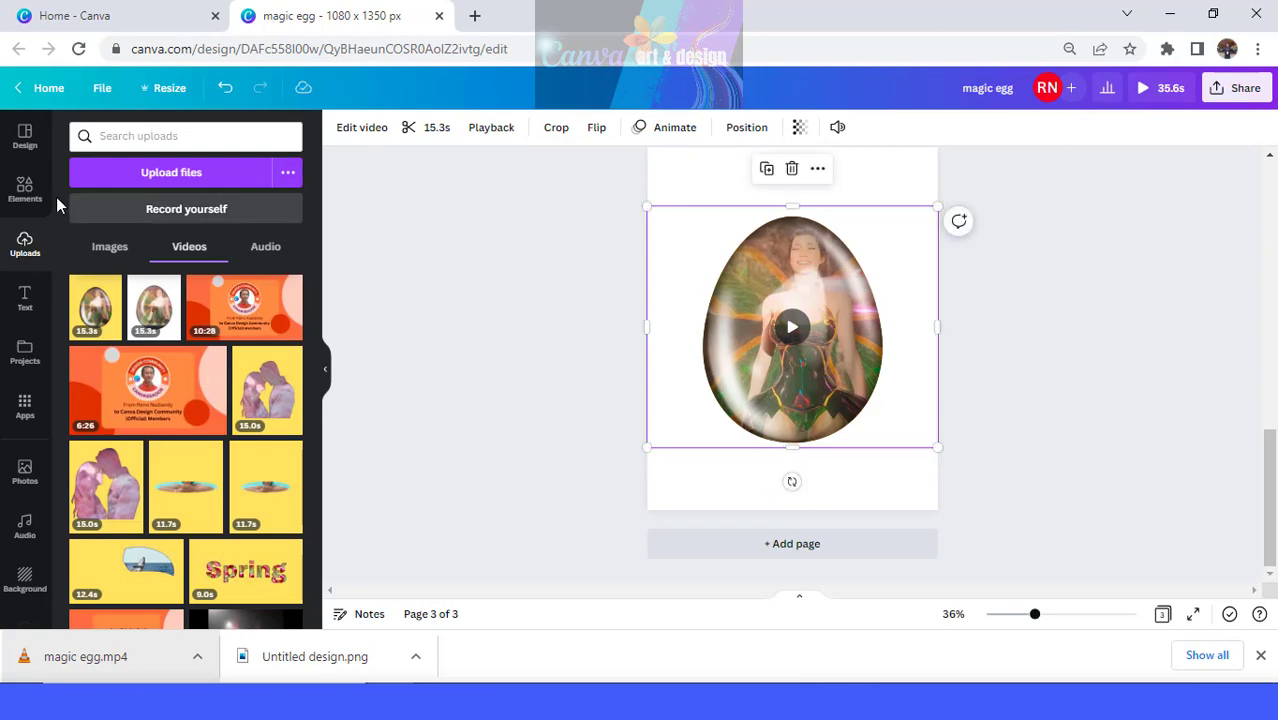
Step: Add the recently used "Fairy magic magical" video to page 3 and set it as the page background
{"action": "left_click", "coordinate": [25, 190]}
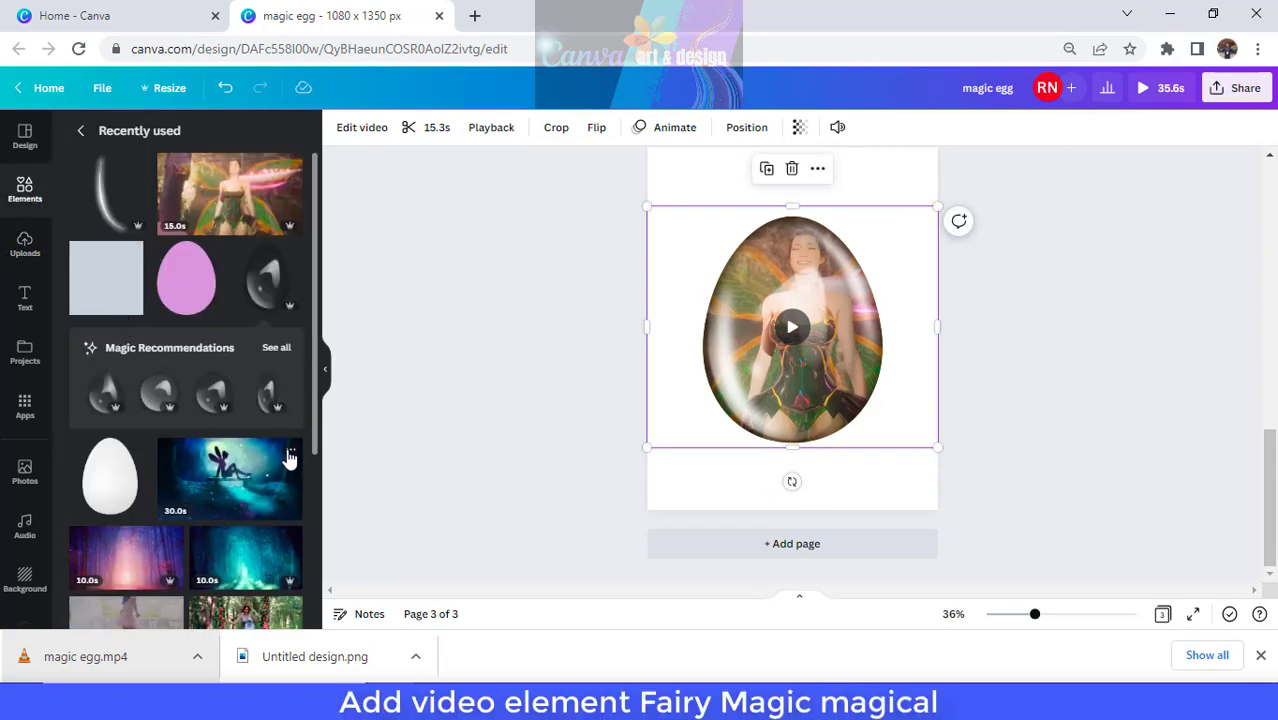
{"action": "left_click", "coordinate": [291, 451]}
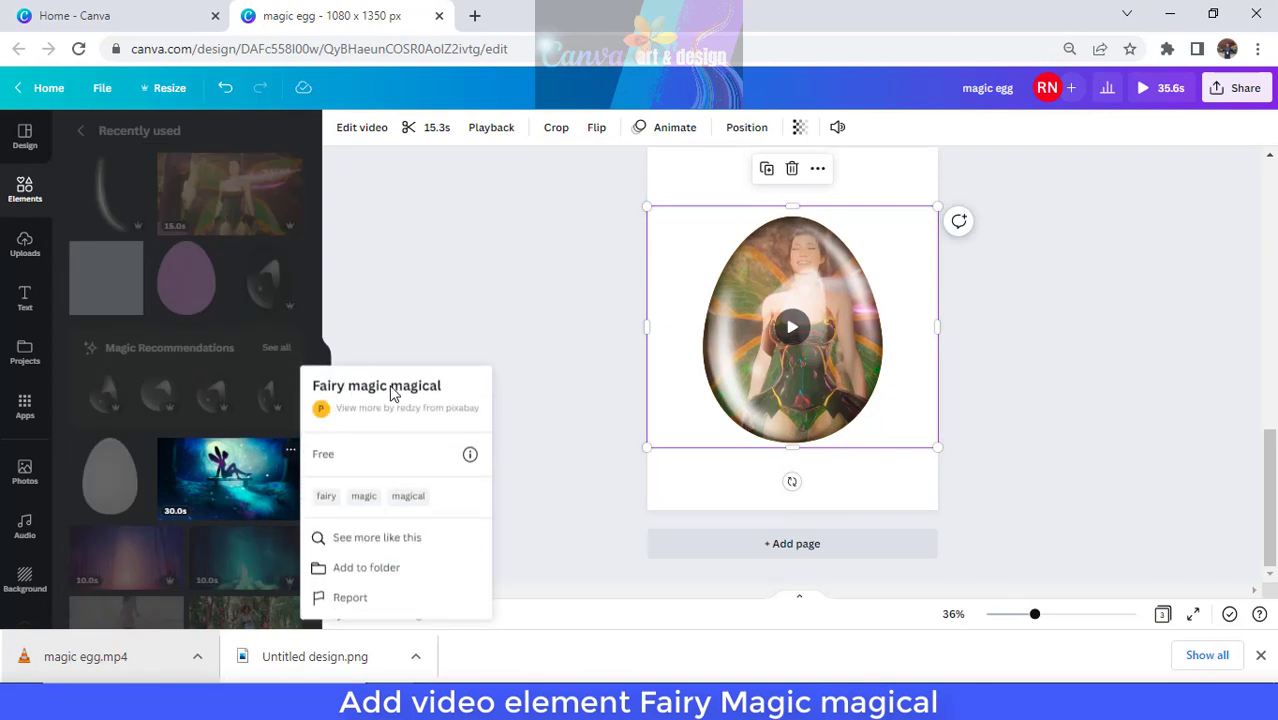
{"action": "left_click", "coordinate": [214, 482]}
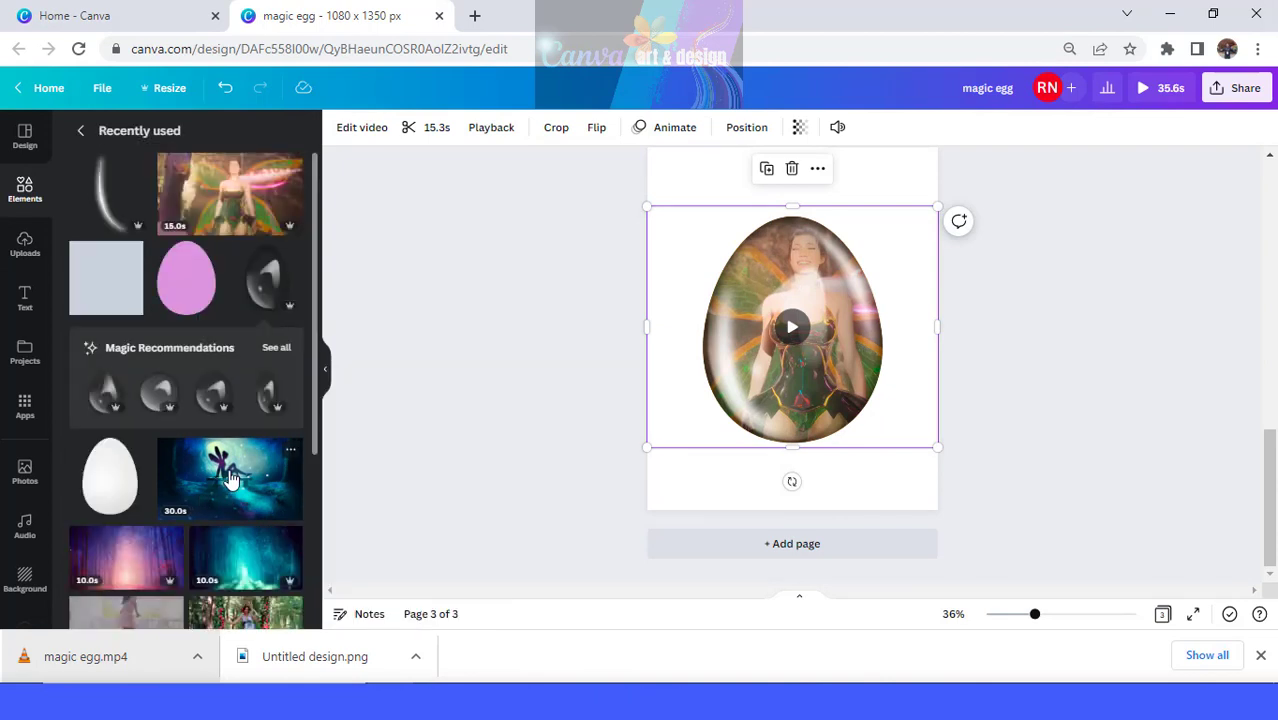
{"action": "left_click", "coordinate": [230, 478]}
{"action": "right_click", "coordinate": [810, 314]}
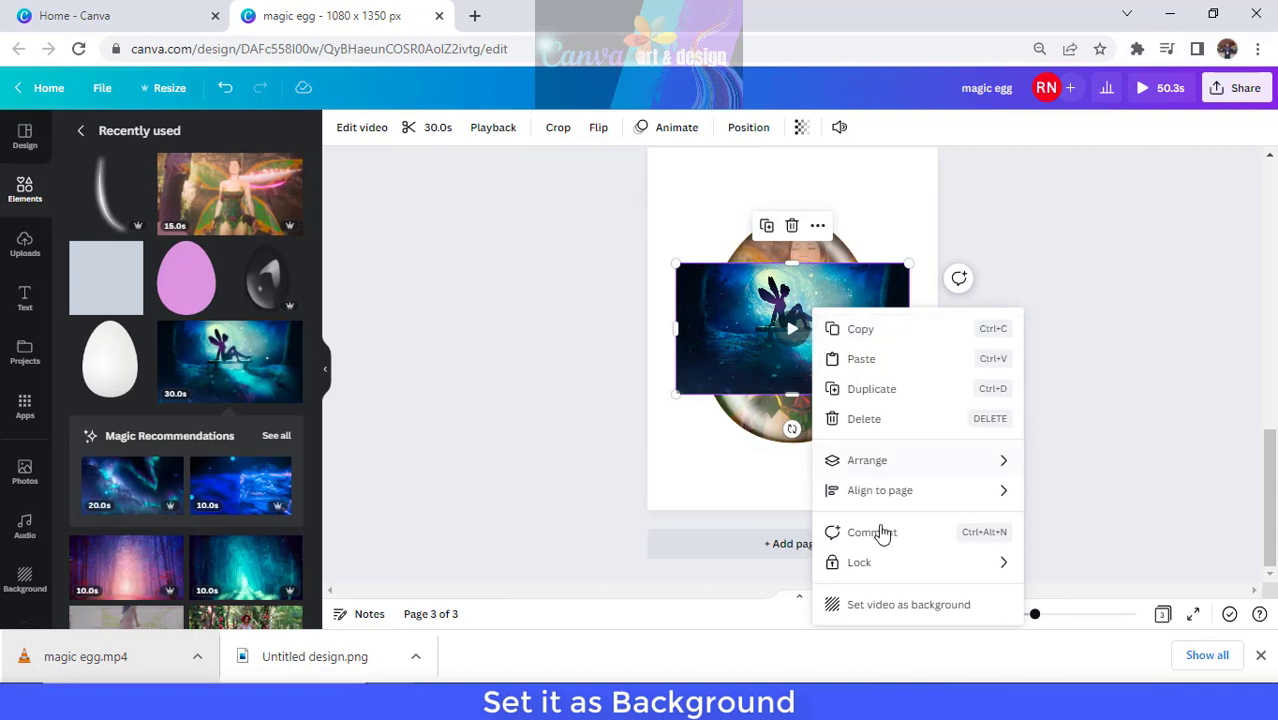
{"action": "left_click", "coordinate": [897, 603]}
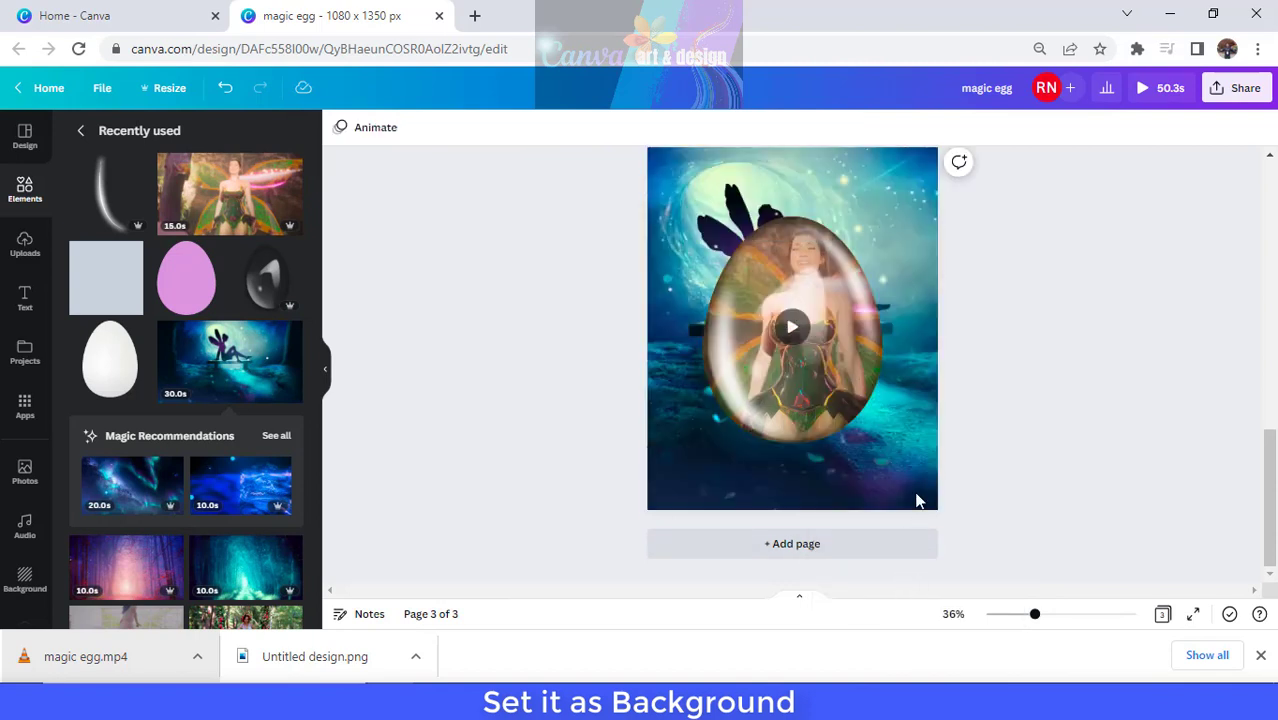
Step: Move the egg video down to the lower part of page 3, below the fairy silhouette's upper body
{"action": "left_click", "coordinate": [845, 326]}
{"action": "left_click_drag", "start_coordinate": [843, 321], "coordinate": [842, 366]}
{"action": "left_click", "coordinate": [910, 296]}
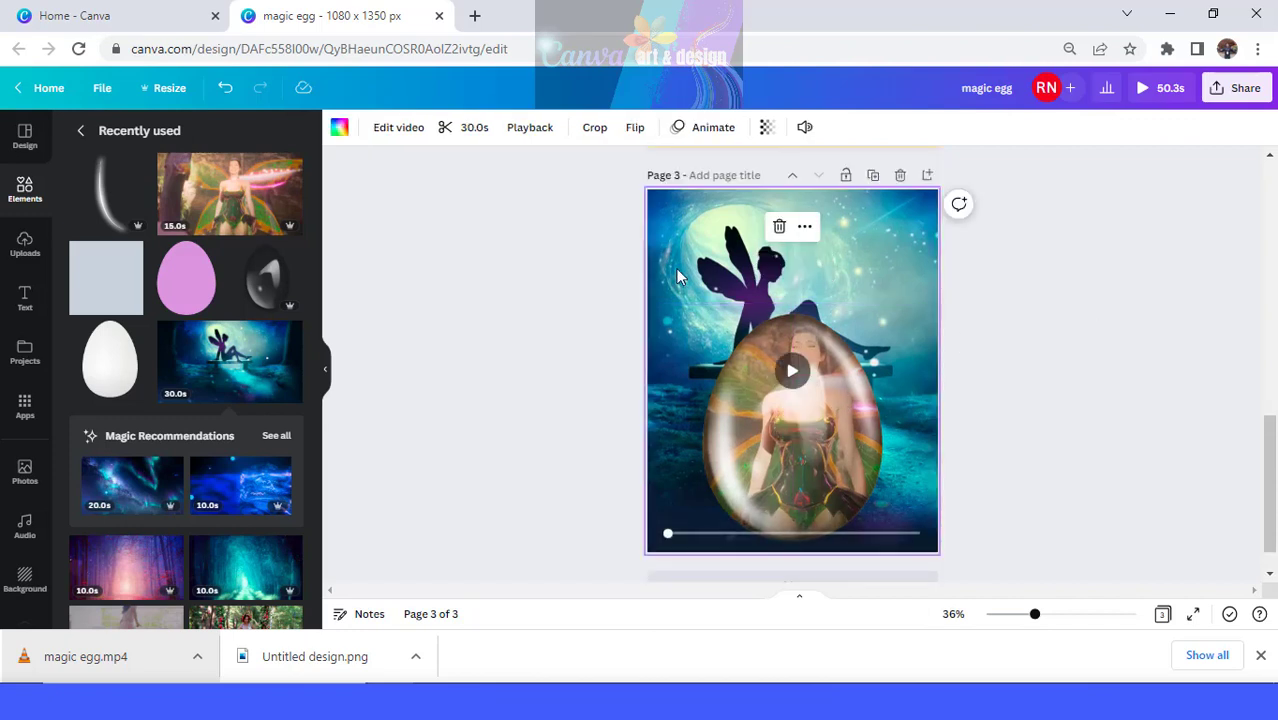
Step: Search the elements library for "butterfly"
{"action": "left_click", "coordinate": [83, 138]}
{"action": "left_click", "coordinate": [149, 135]}
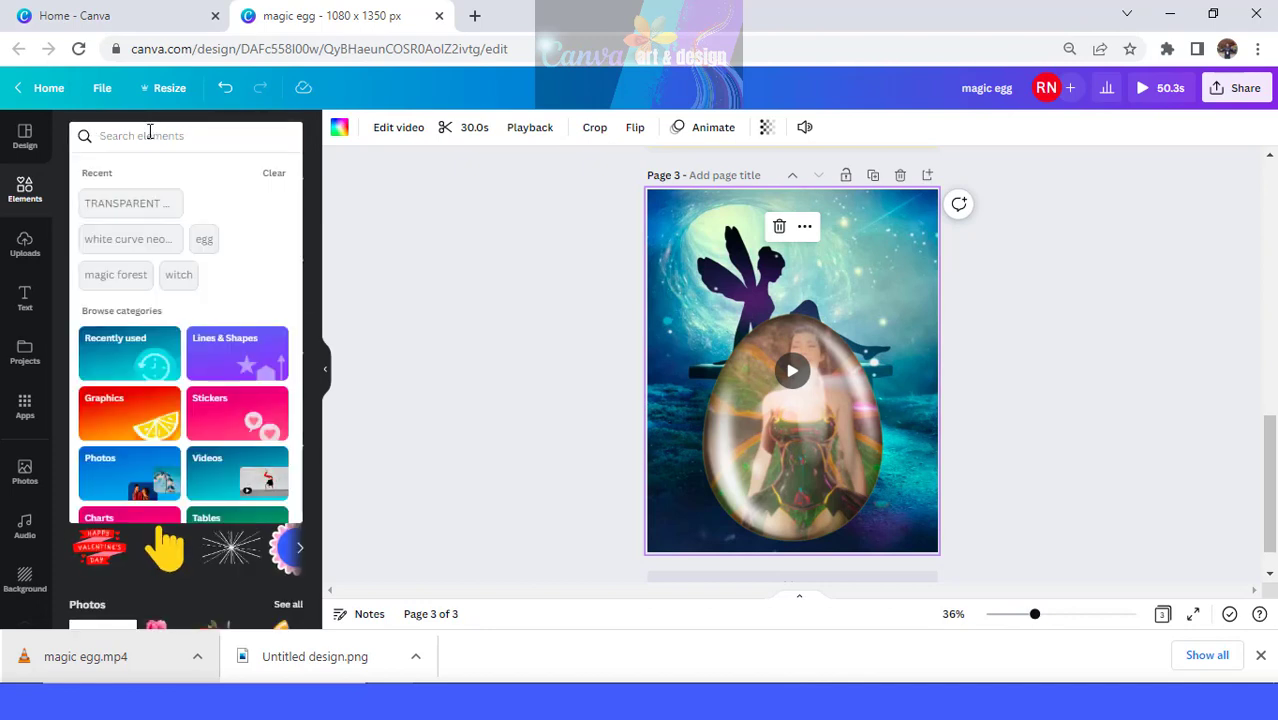
{"action": "type", "text": "bu"}
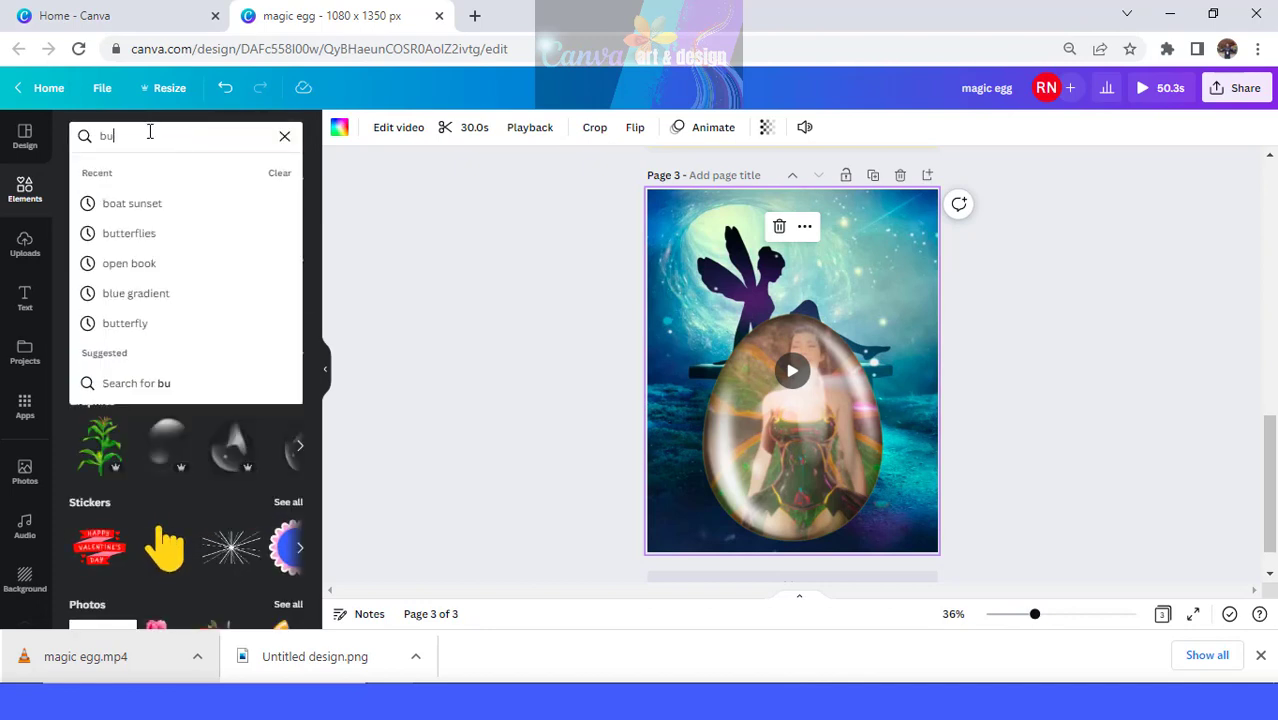
{"action": "type", "text": "tterfly"}
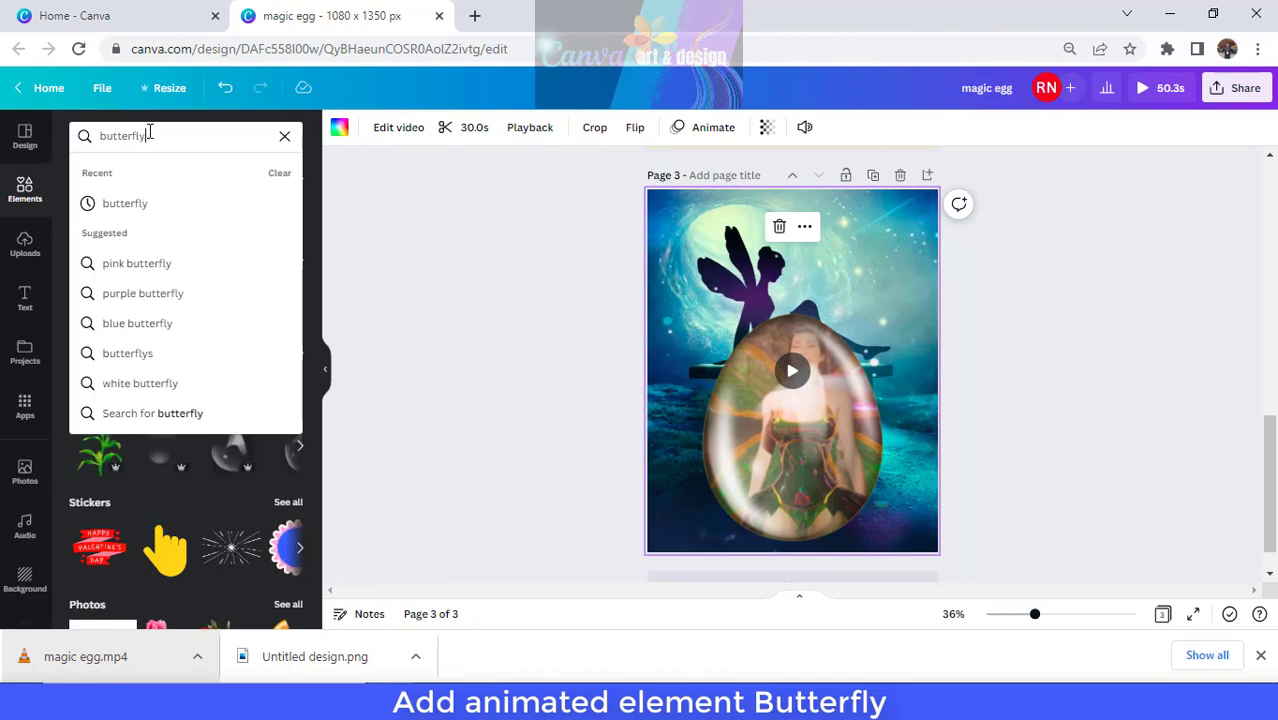
{"action": "key", "text": "Return"}
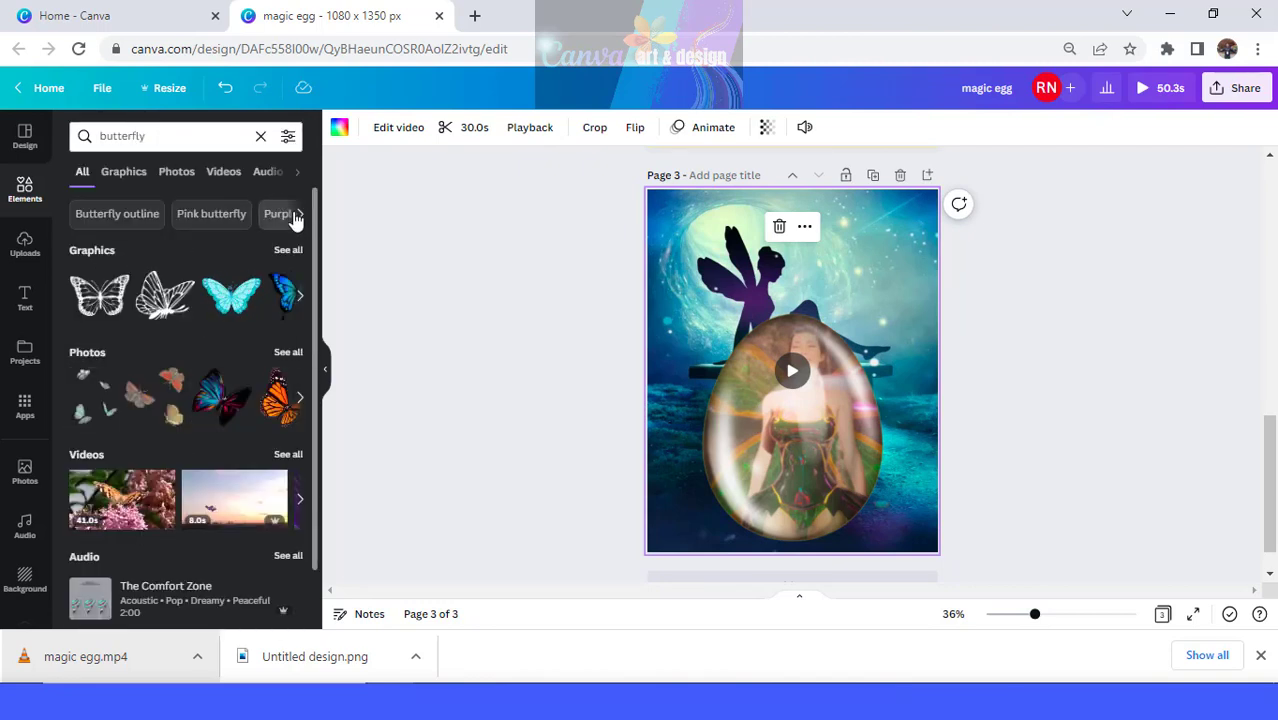
Step: Filter the butterfly results to animated elements and place the turquoise butterfly, scaled down, above the egg's upper right edge
{"action": "left_click", "coordinate": [289, 137]}
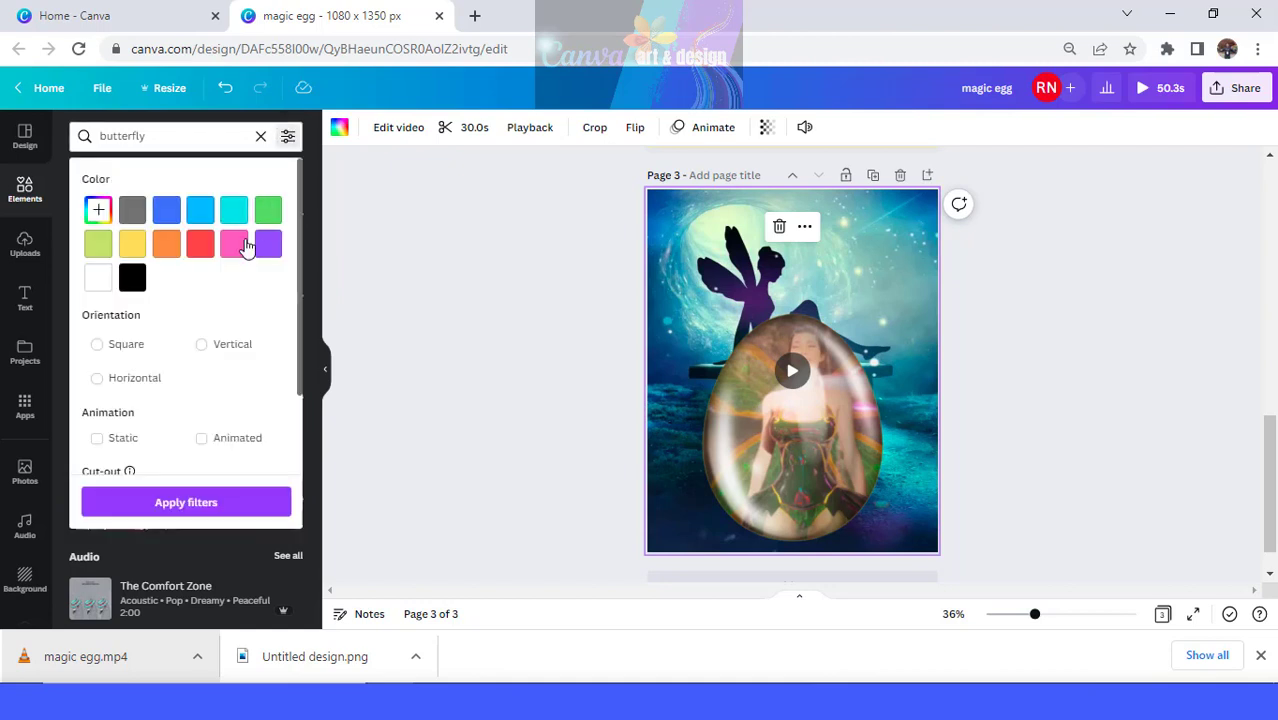
{"action": "left_click", "coordinate": [234, 440]}
{"action": "left_click", "coordinate": [214, 503]}
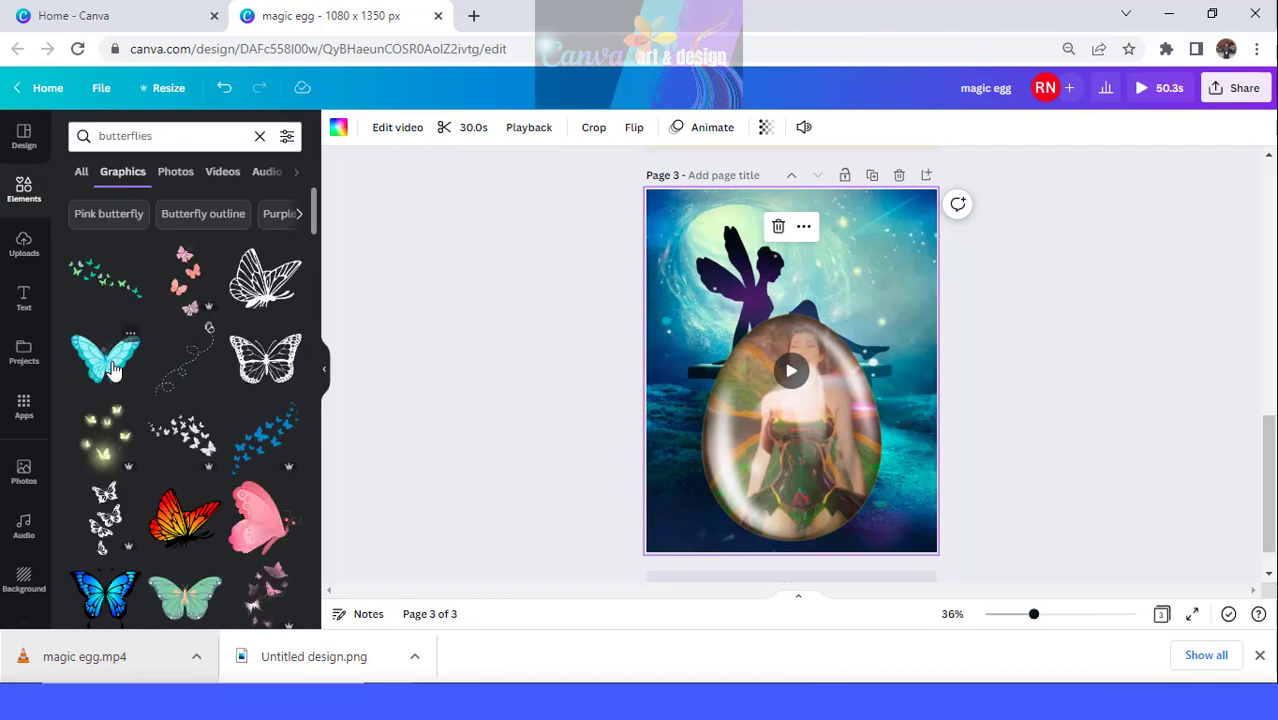
{"action": "left_click", "coordinate": [112, 369]}
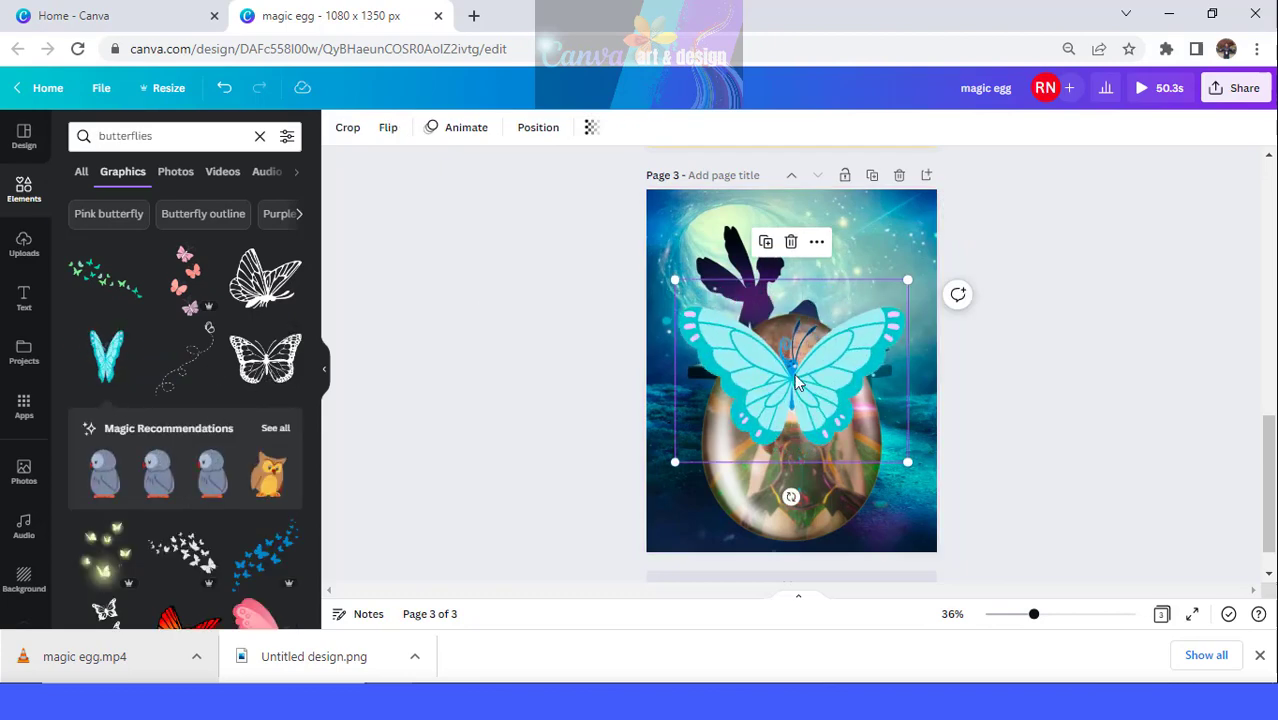
{"action": "left_click_drag", "start_coordinate": [907, 462], "coordinate": [857, 366]}
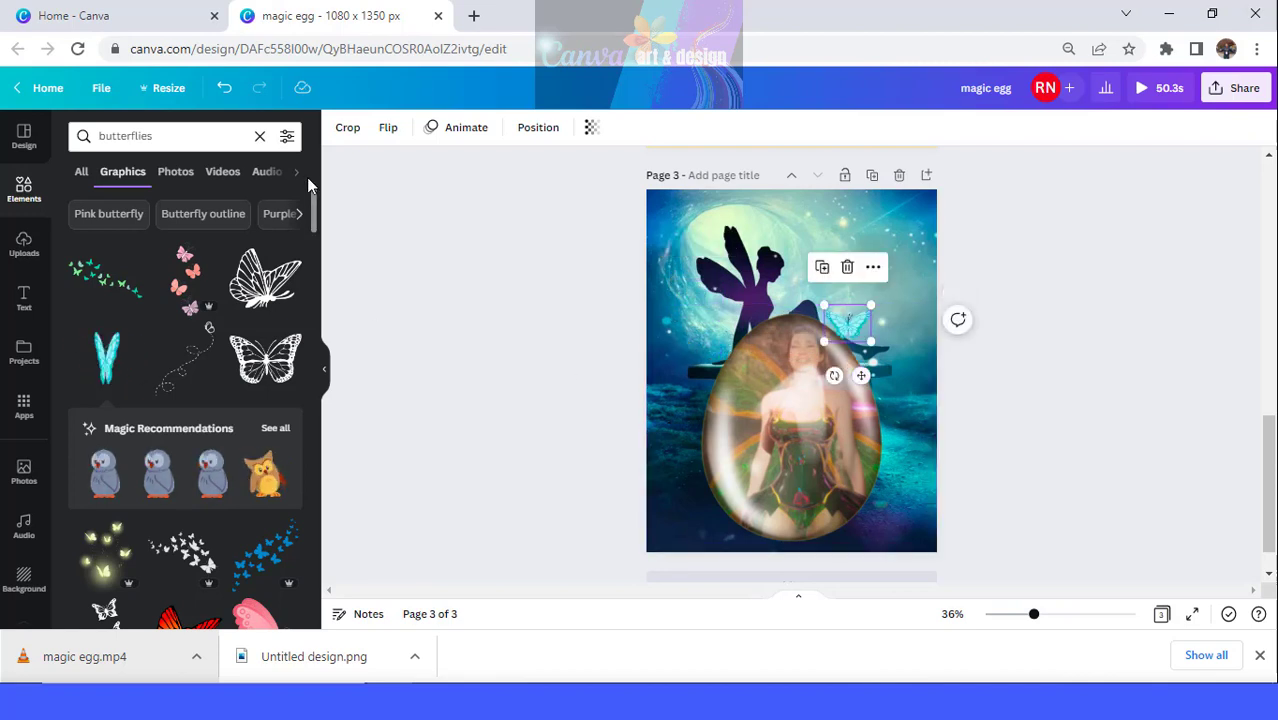
Step: Filter the butterfly graphics to animated ones and browse the "Pink butterfly" results for another decoration
{"action": "left_click", "coordinate": [287, 136]}
{"action": "left_click", "coordinate": [234, 439]}
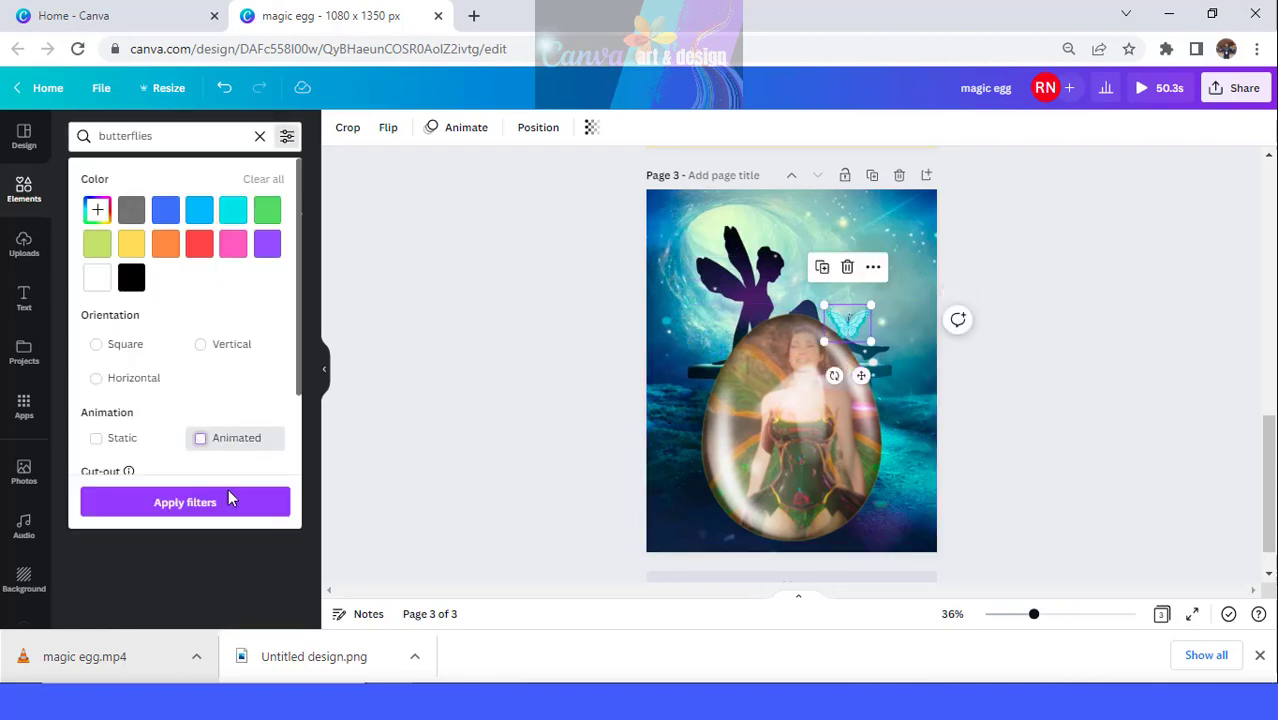
{"action": "left_click", "coordinate": [228, 508]}
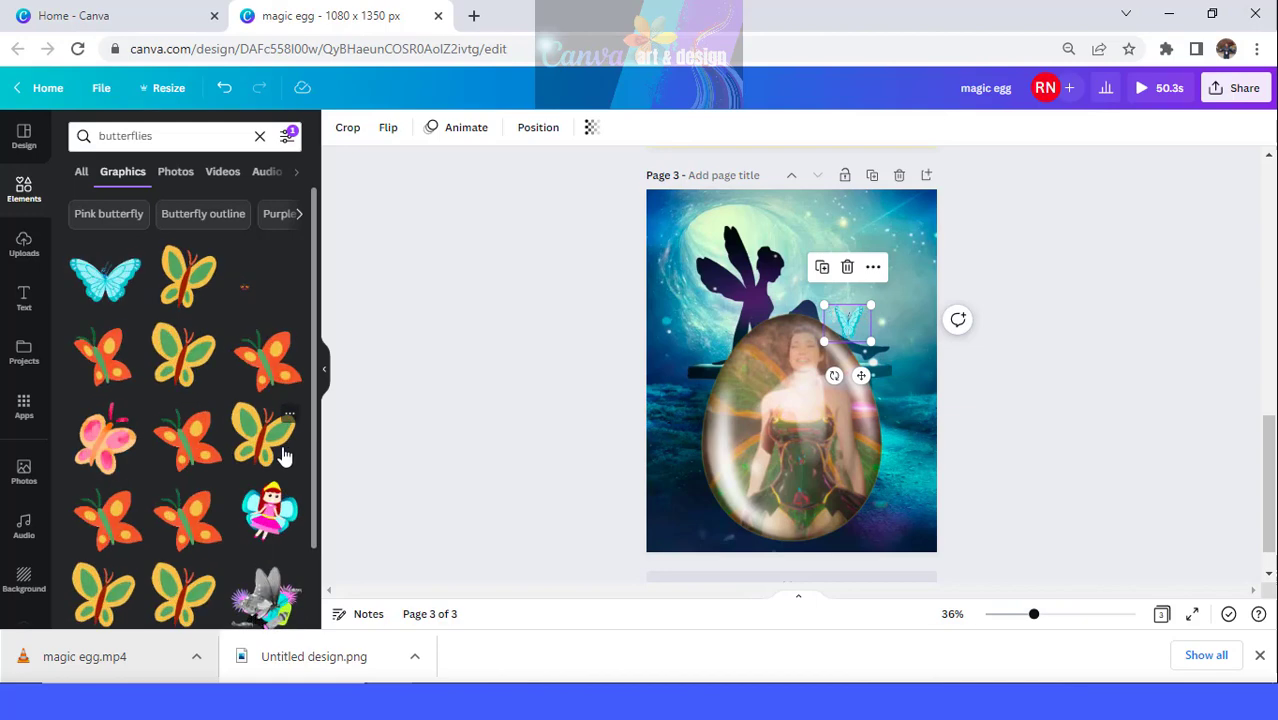
{"action": "left_click", "coordinate": [221, 230]}
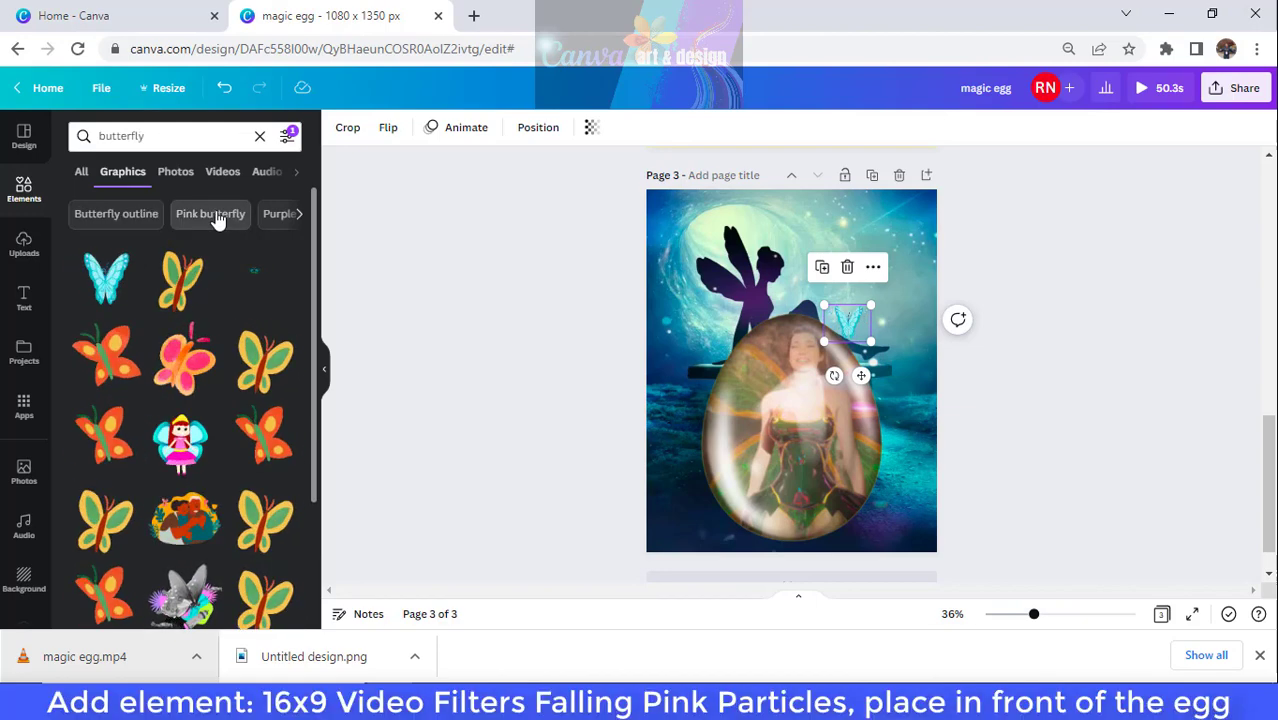
{"action": "left_click", "coordinate": [214, 216]}
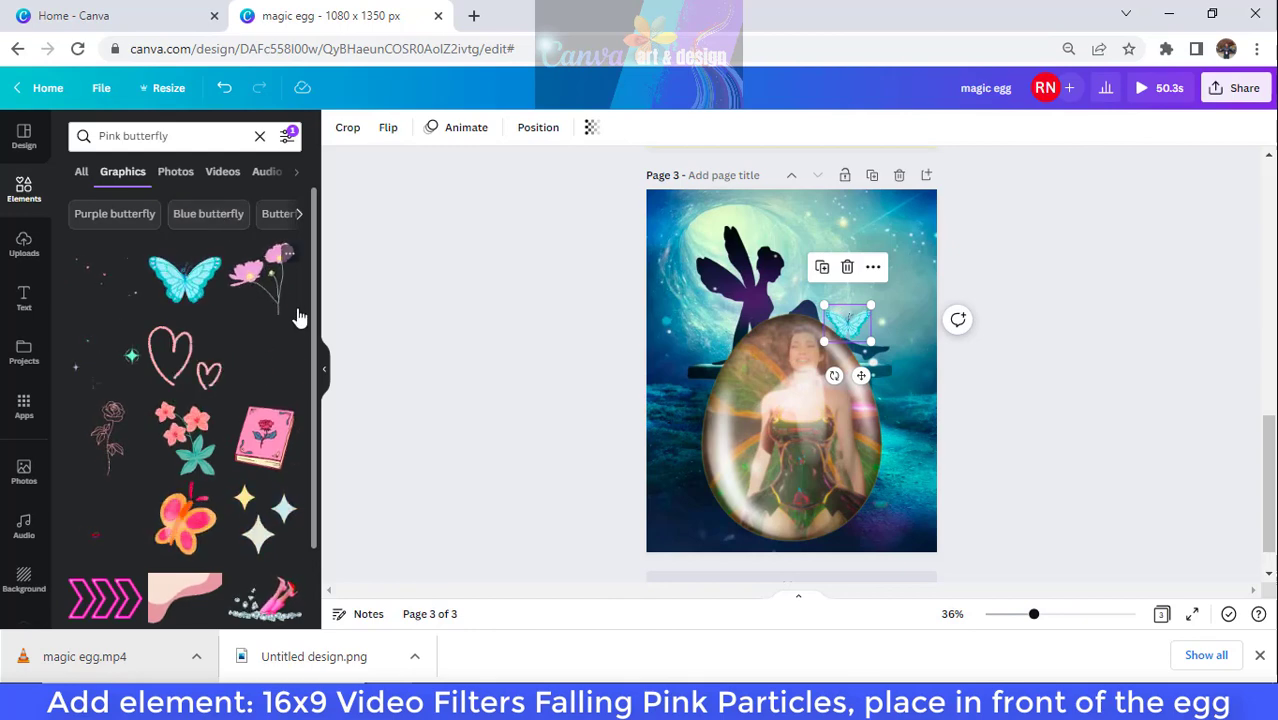
{"action": "scroll", "coordinate": [260, 348], "scroll_direction": "down", "scroll_amount": 2}
{"action": "scroll", "coordinate": [262, 352], "scroll_direction": "down", "scroll_amount": 4}
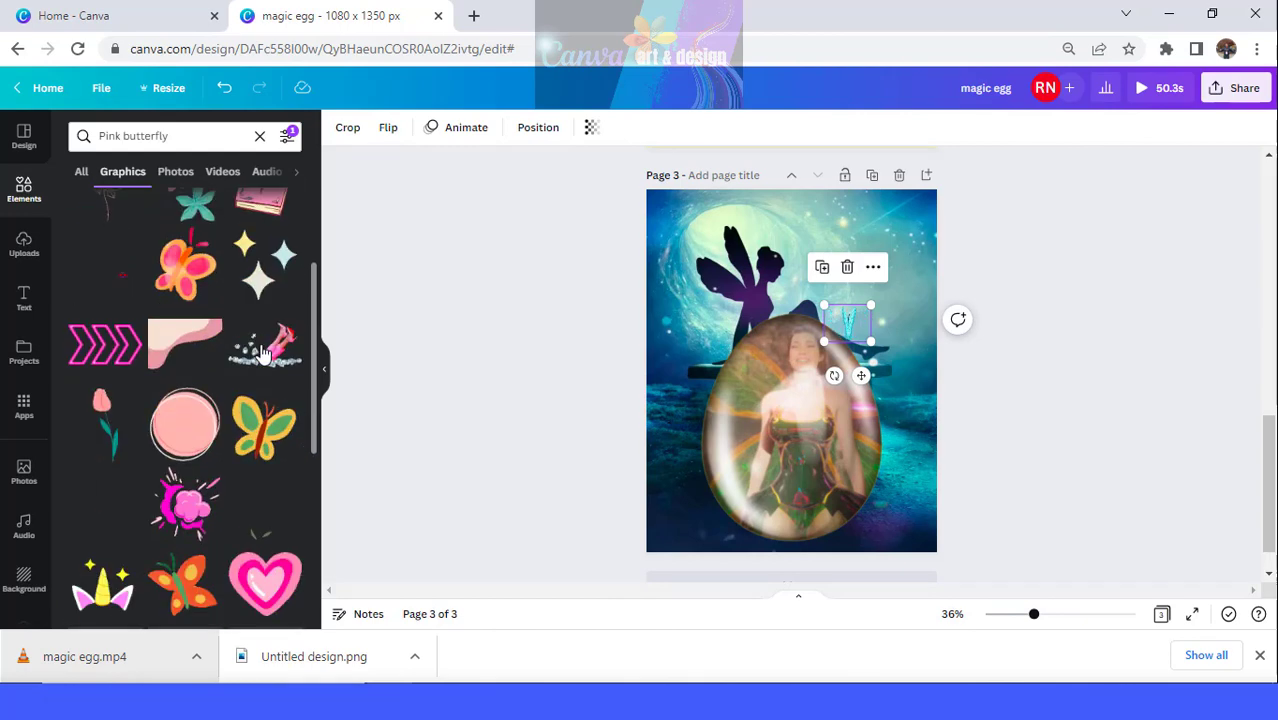
{"action": "scroll", "coordinate": [262, 352], "scroll_direction": "down", "scroll_amount": 2}
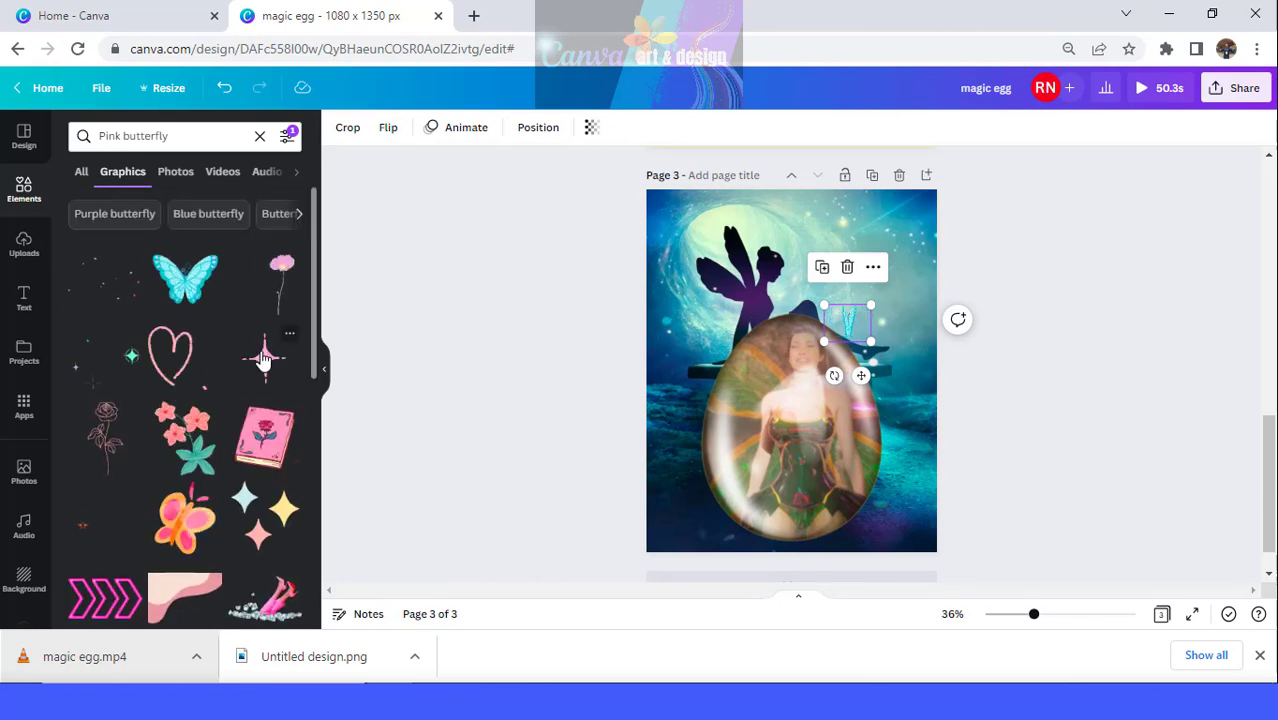
Step: Add the falling pink particles graphic and enlarge it across the page width in front of the egg
{"action": "left_click", "coordinate": [105, 289]}
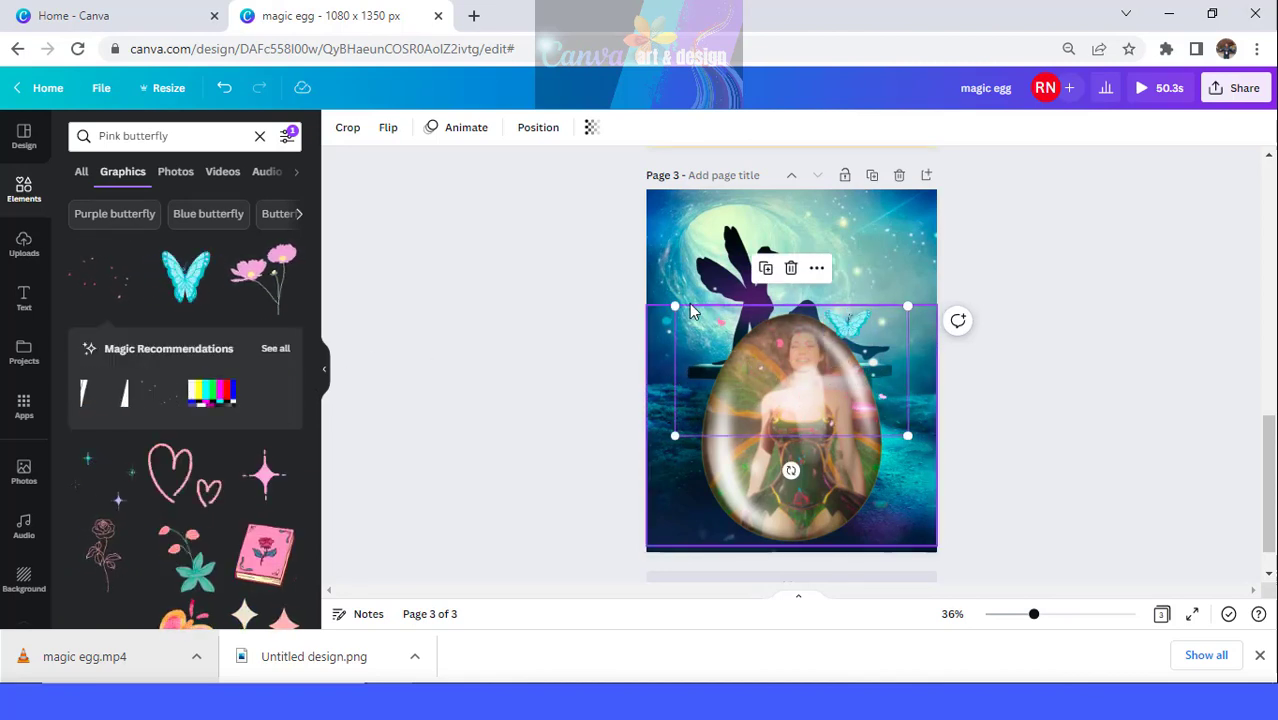
{"action": "left_click_drag", "start_coordinate": [675, 305], "coordinate": [585, 231]}
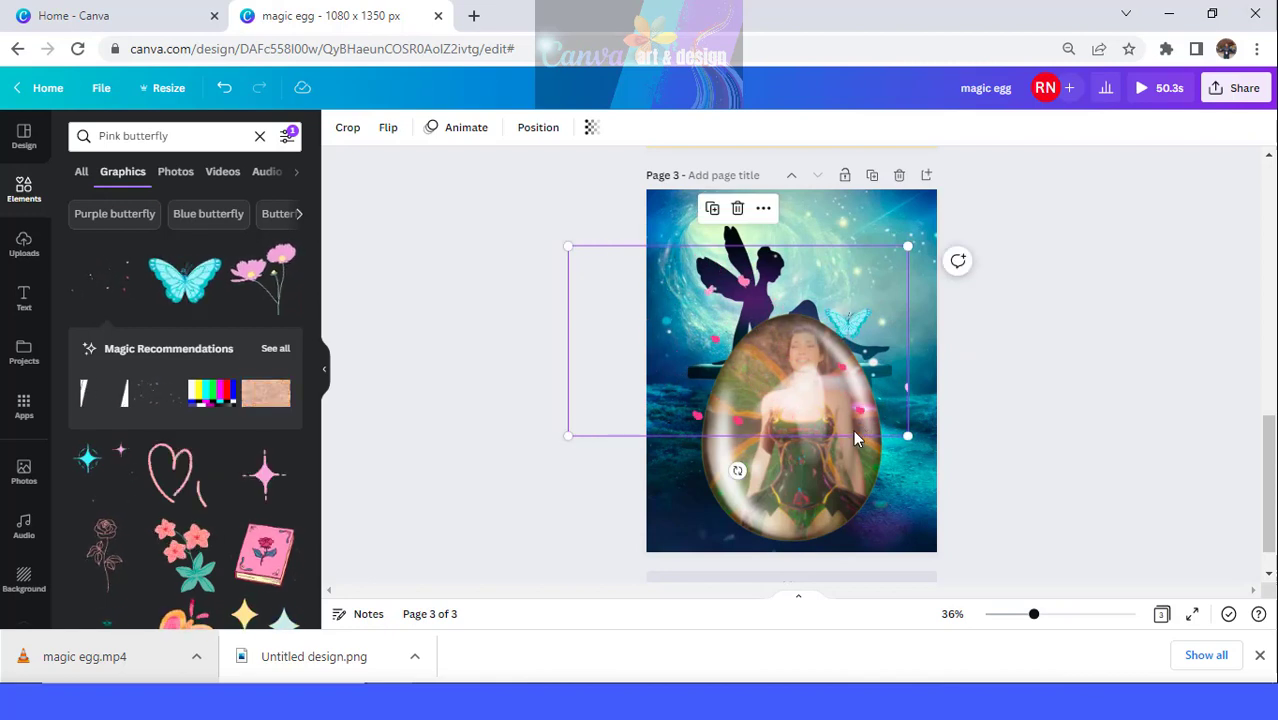
{"action": "left_click_drag", "start_coordinate": [871, 476], "coordinate": [884, 514]}
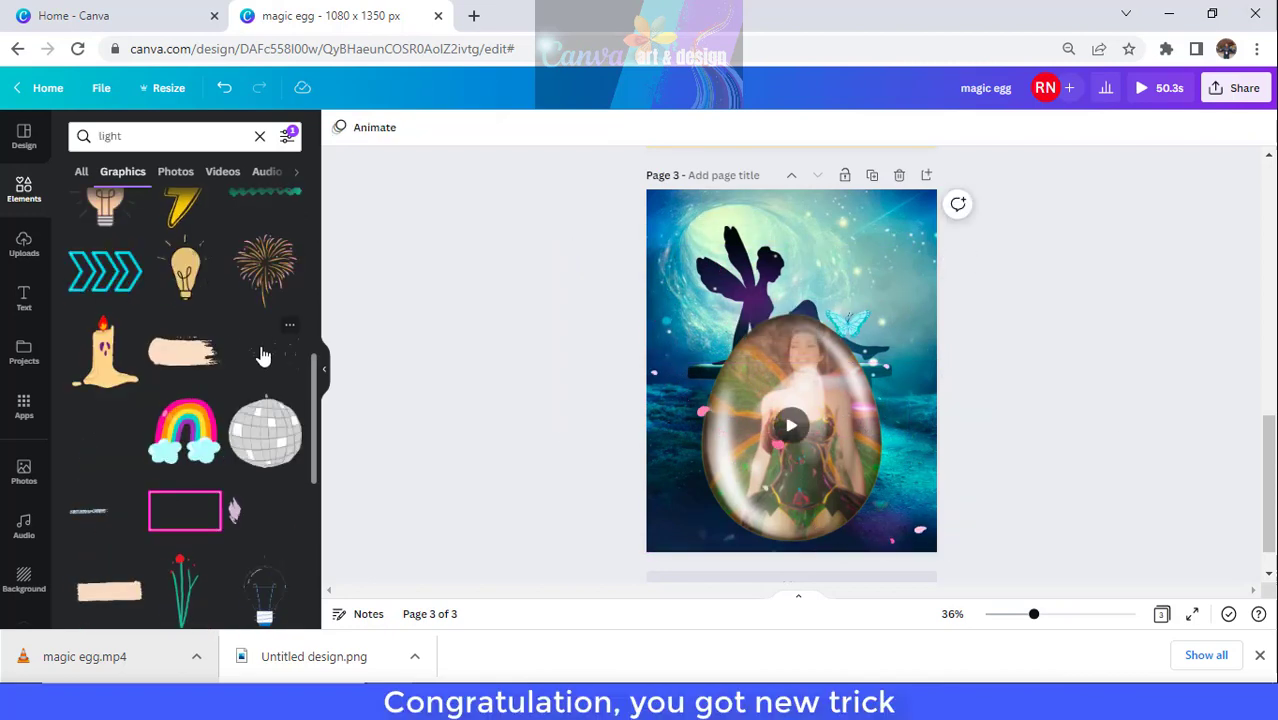
Step: Add the faint animated particles graphic from the "light" results to page 3 over the egg
{"action": "left_click", "coordinate": [262, 354]}
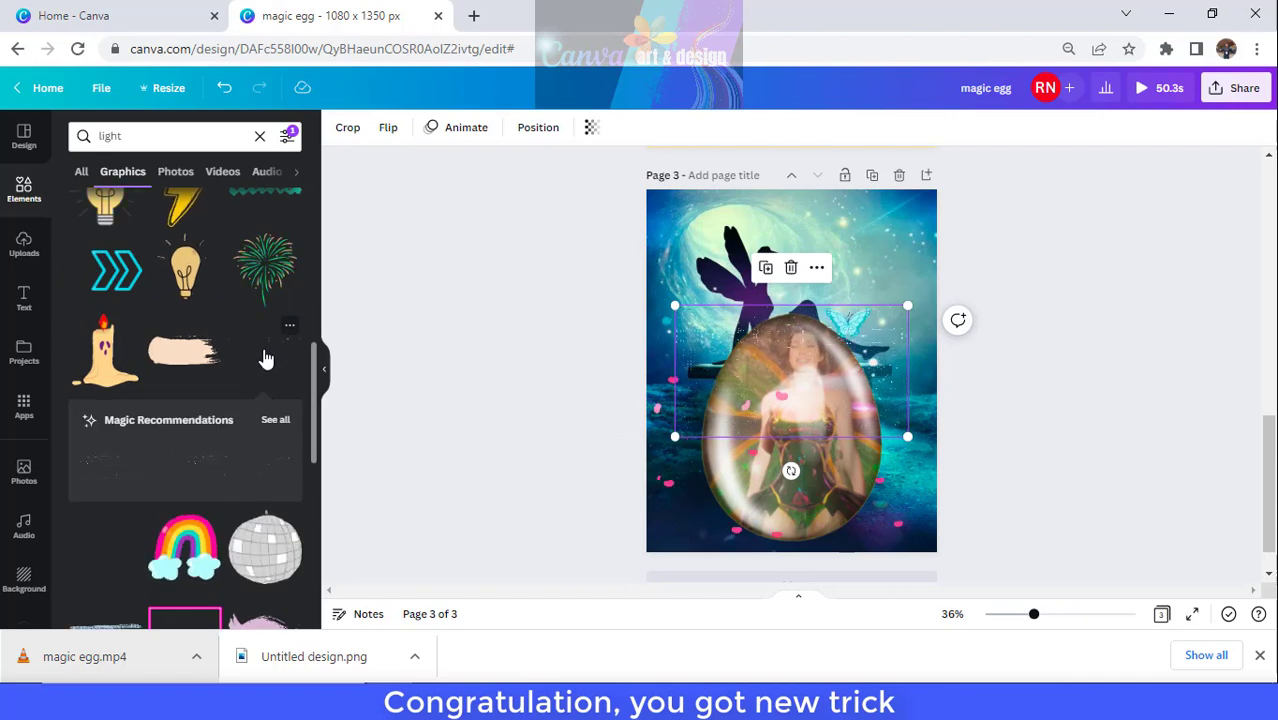
{"action": "key", "text": "Escape"}
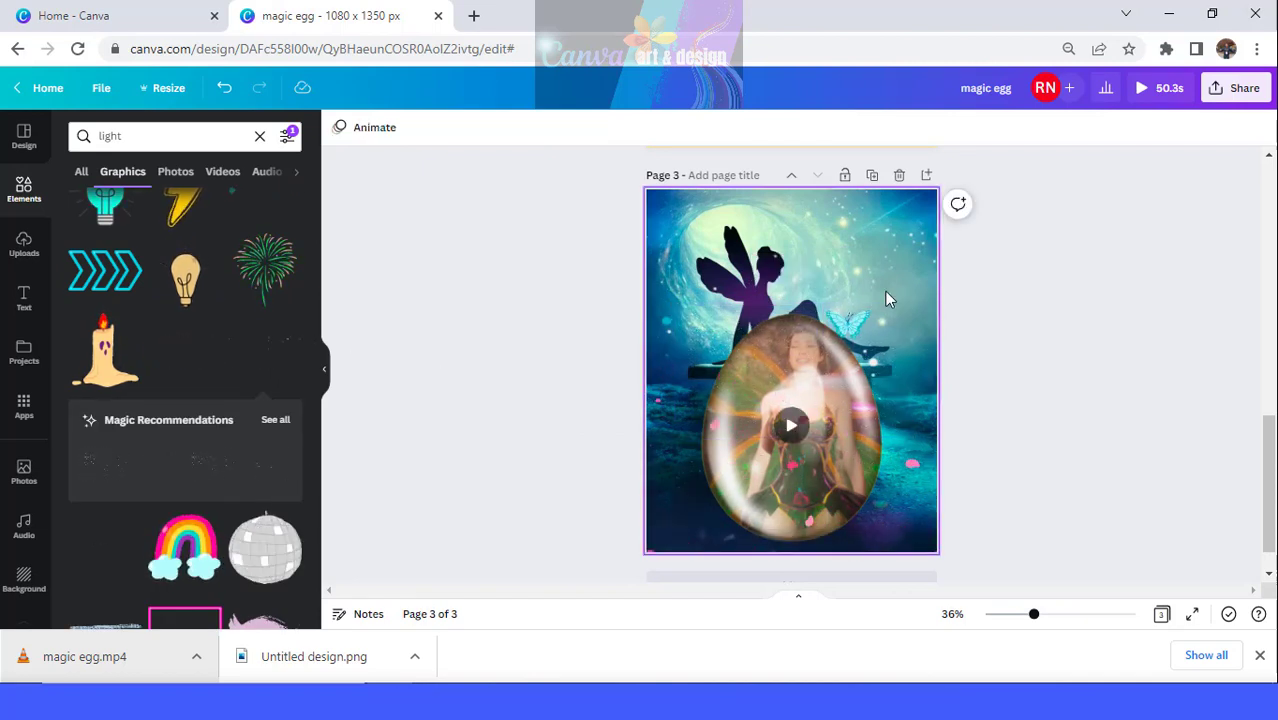